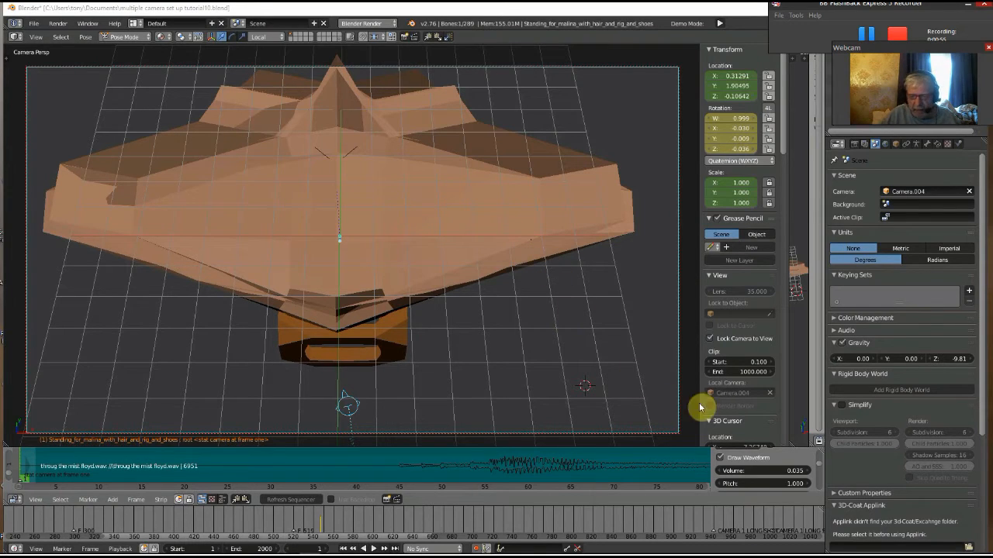
- Set the sound strip's volume to 0.030
{"action": "left_click", "coordinate": [750, 470]}
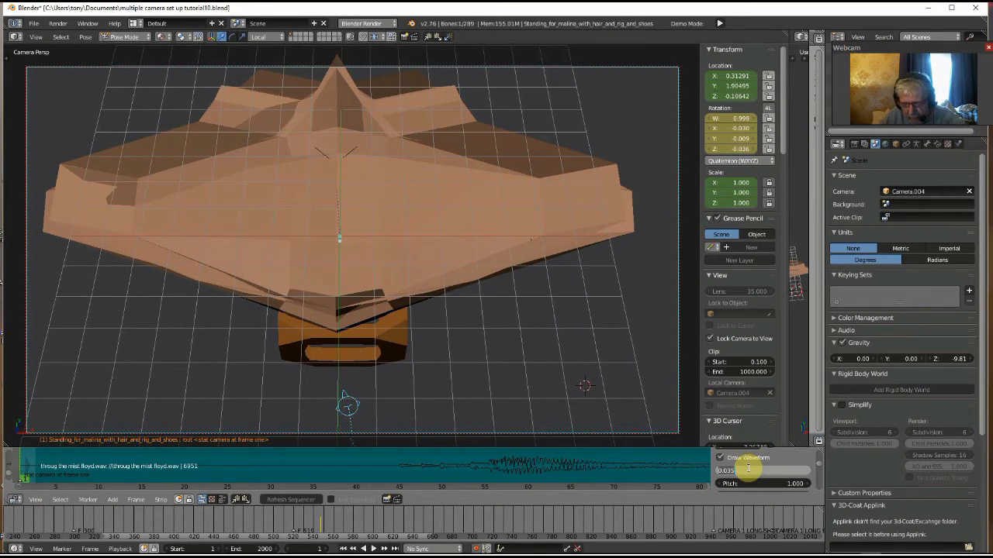
{"action": "key", "text": "BackSpace"}
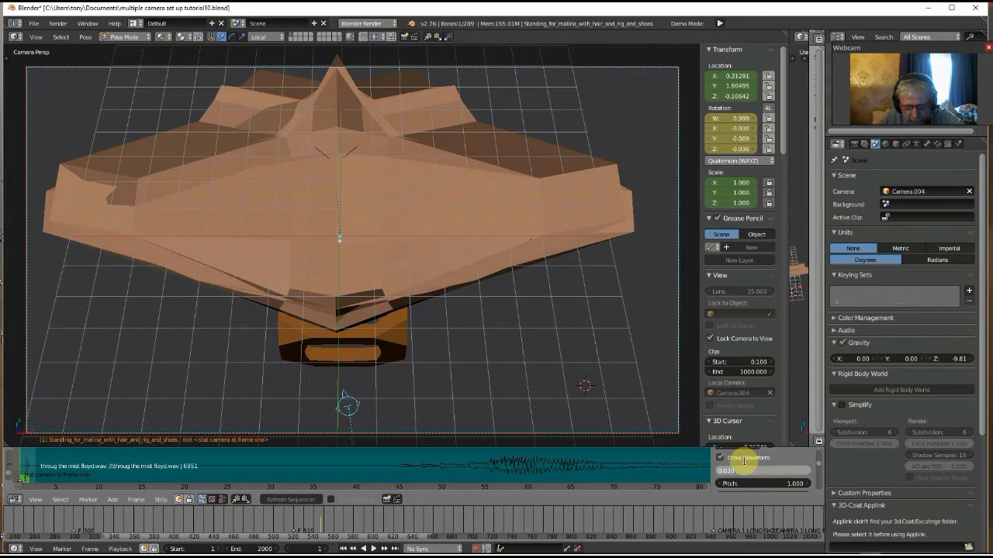
{"action": "key", "text": "Return"}
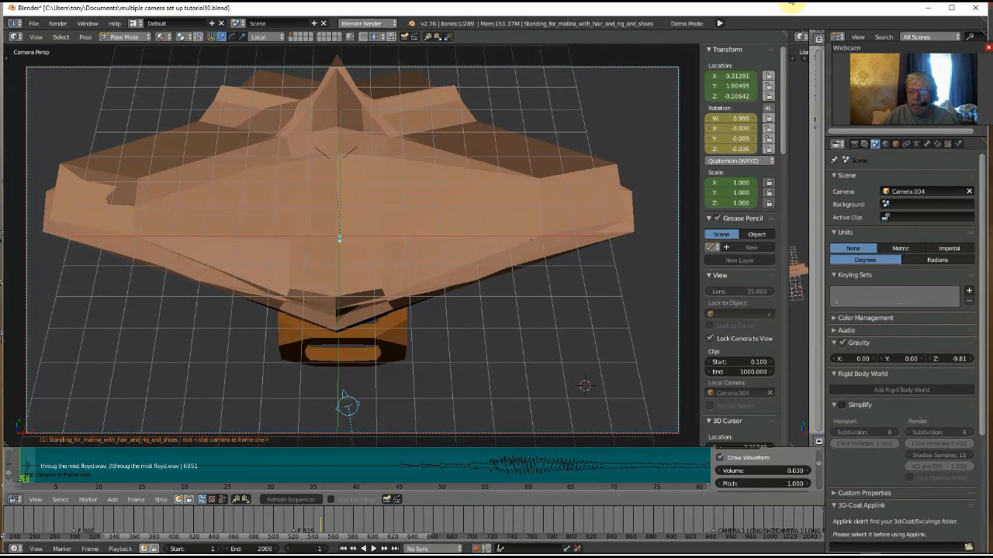
{"action": "mouse_move", "coordinate": [792, 2]}
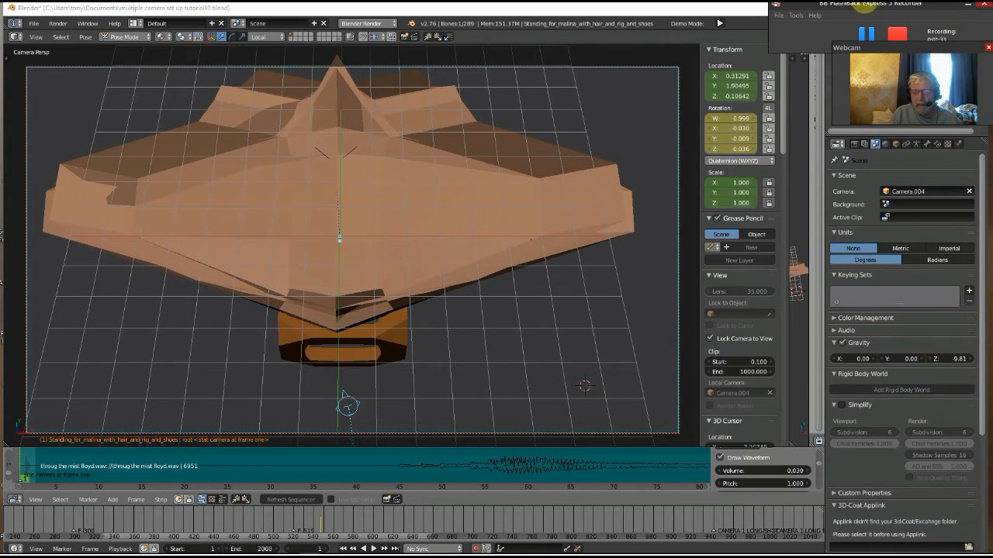
{"action": "left_click", "coordinate": [886, 145]}
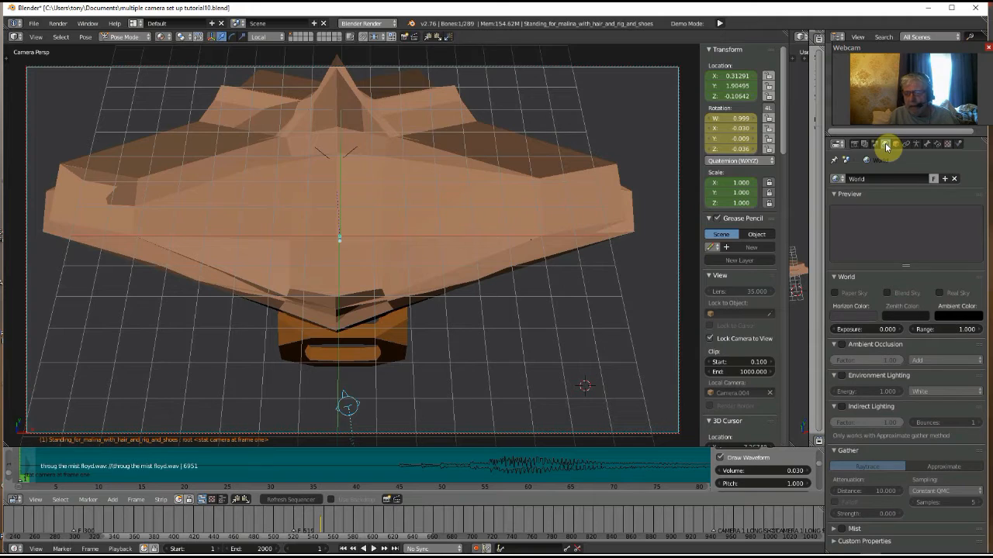
{"action": "left_click", "coordinate": [876, 145]}
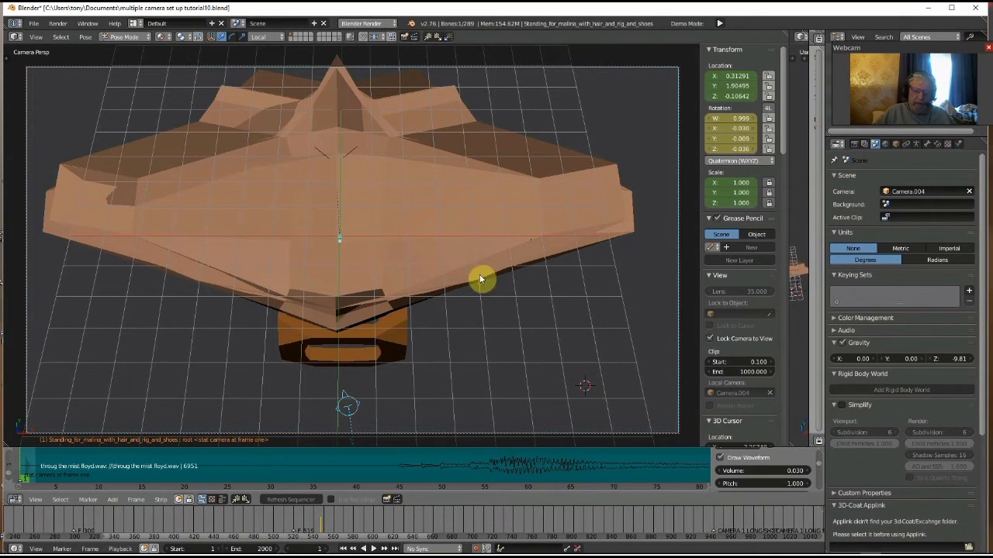
- Select the Empty near the ship's upper tip and delete it from the scene
{"action": "right_click", "coordinate": [321, 154]}
{"action": "left_click_drag", "start_coordinate": [337, 186], "coordinate": [327, 76]}
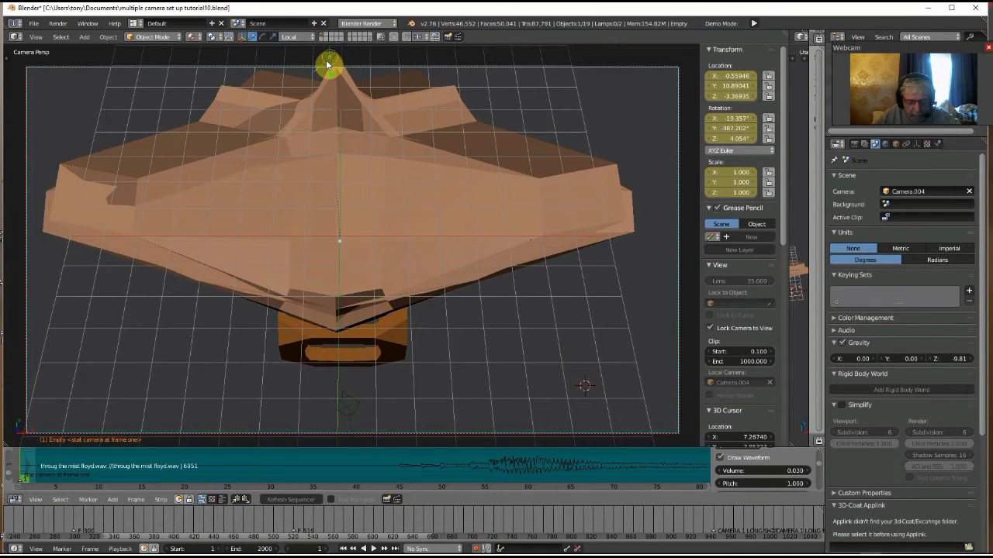
{"action": "key", "text": "x"}
{"action": "left_click", "coordinate": [318, 60]}
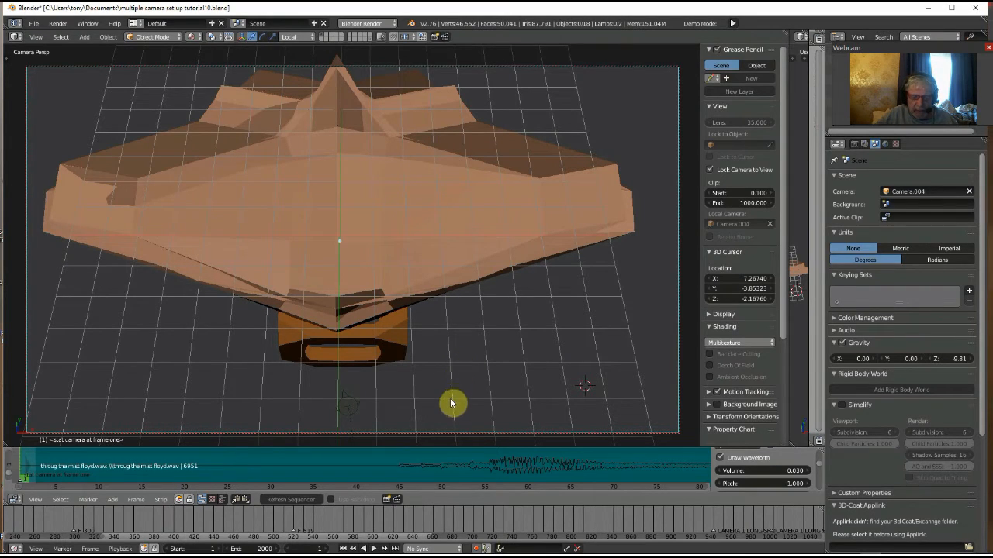
- Play the animation from frame 1 and stop it at frame 801
{"action": "left_click", "coordinate": [374, 548]}
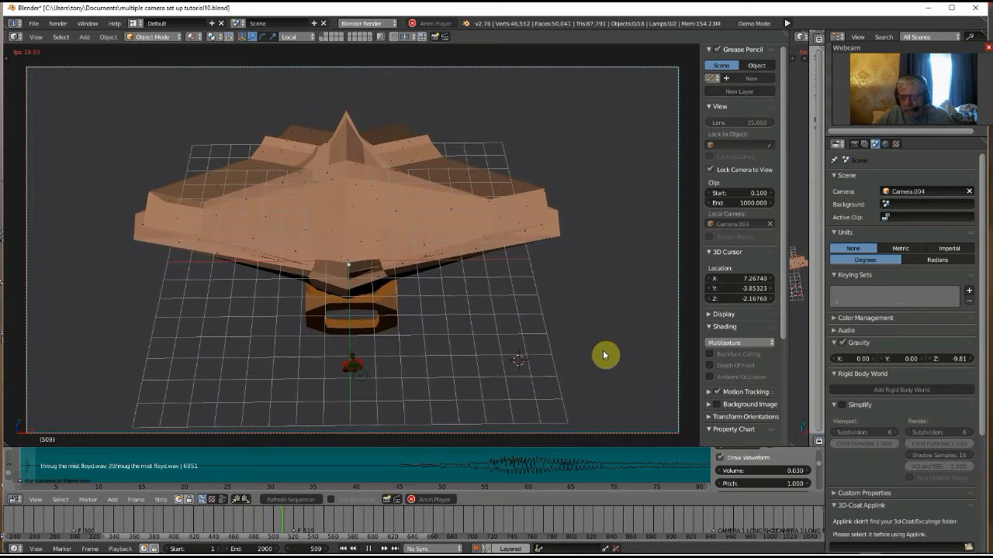
{"action": "left_click", "coordinate": [712, 170]}
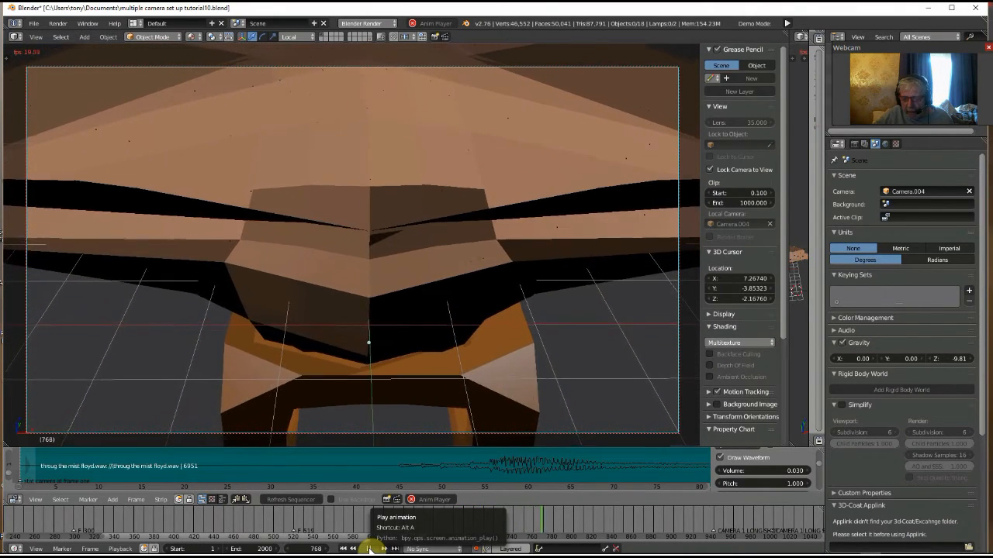
{"action": "left_click", "coordinate": [369, 549]}
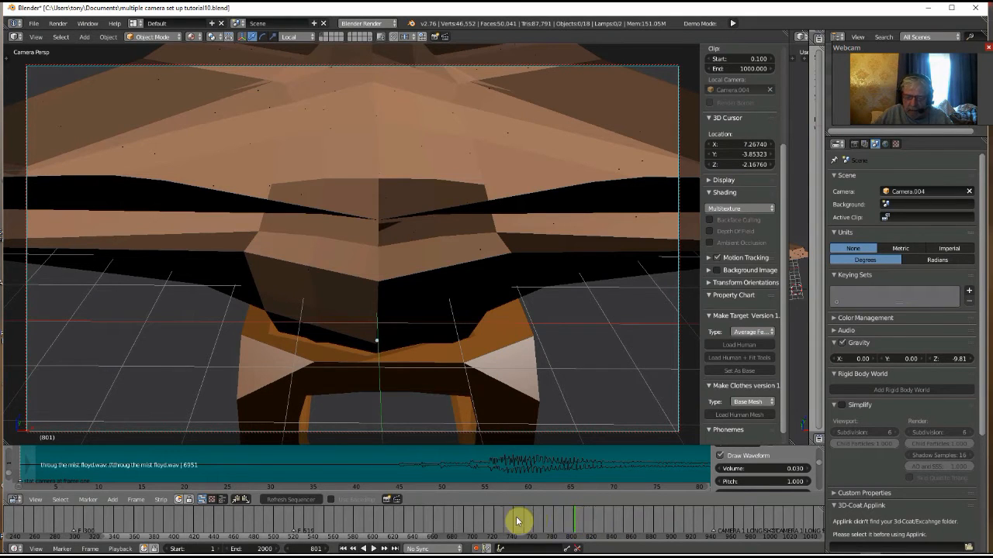
- Pull the locked camera back and reframe the shot so the whole ship and the figure fit inside the frame
{"action": "middle_click_drag", "start_coordinate": [502, 295], "coordinate": [539, 365], "text": "ctrl"}
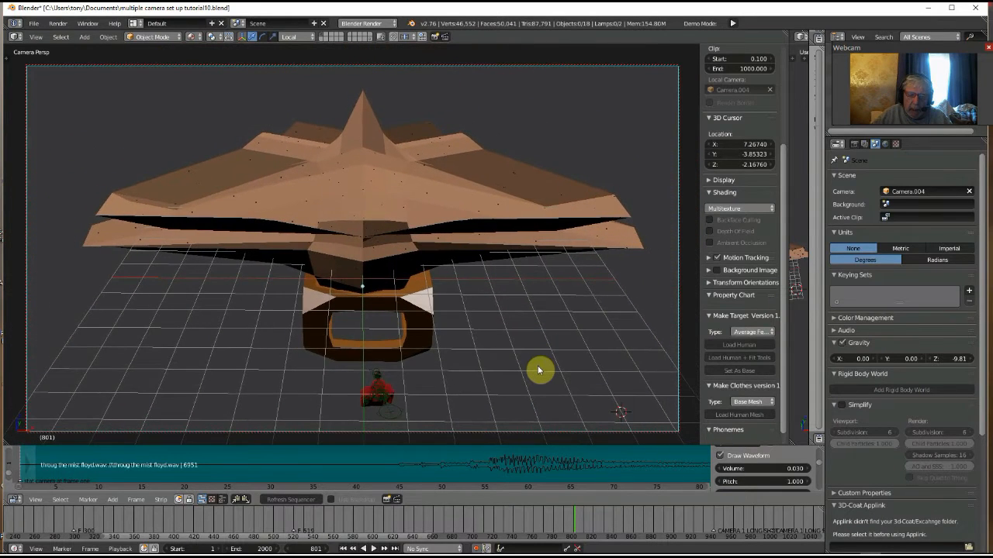
{"action": "middle_click_drag", "start_coordinate": [538, 364], "coordinate": [536, 356]}
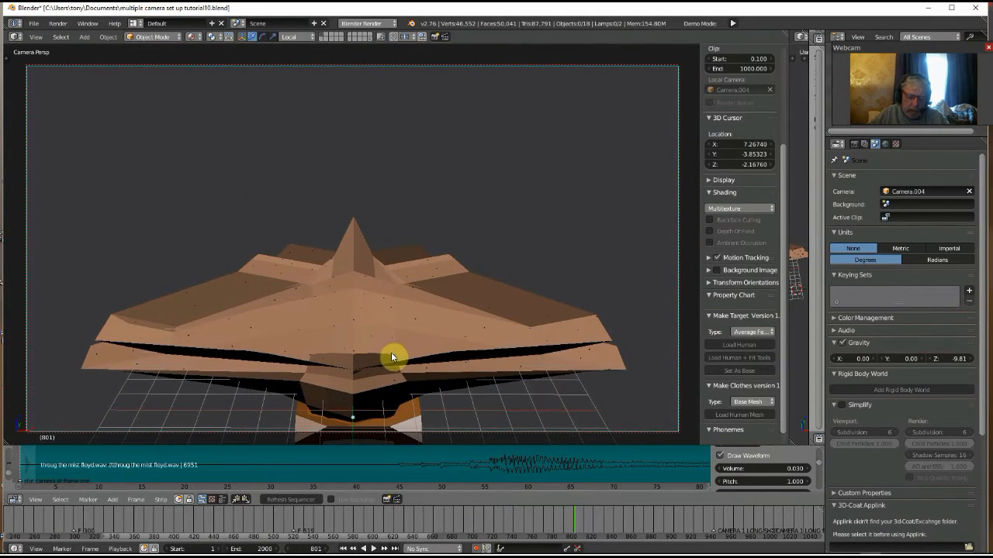
{"action": "middle_click_drag", "start_coordinate": [377, 354], "coordinate": [457, 232]}
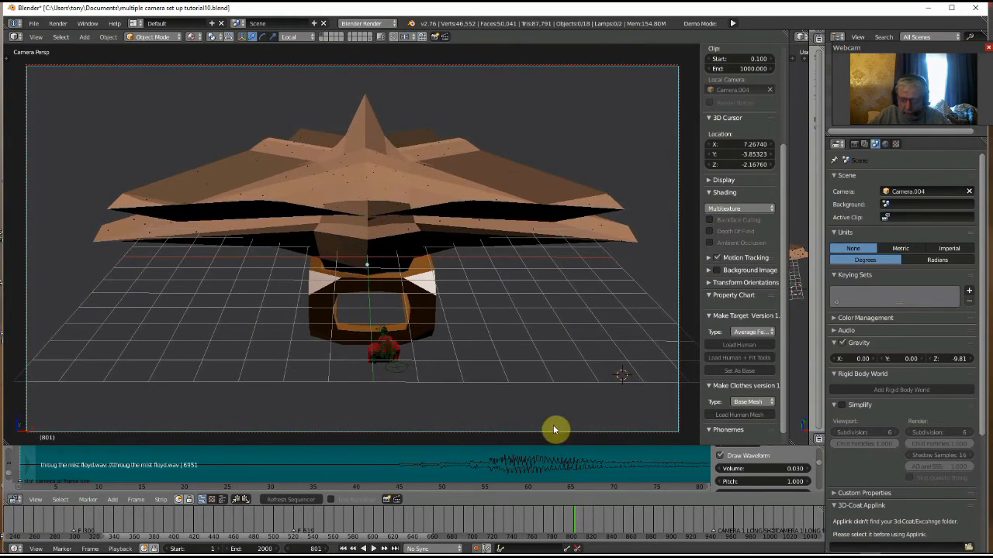
- Select Camera.004 and insert keyframes for its location and rotation at frame 801
{"action": "right_click", "coordinate": [656, 69]}
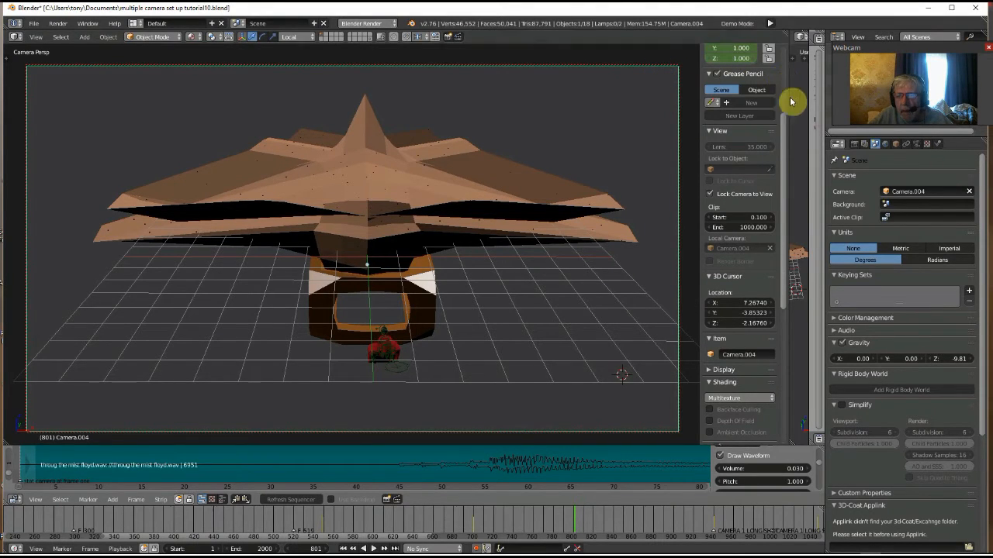
{"action": "left_click_drag", "start_coordinate": [785, 127], "coordinate": [790, 36]}
{"action": "right_click", "coordinate": [732, 76]}
{"action": "left_click", "coordinate": [732, 76]}
{"action": "right_click", "coordinate": [731, 124]}
{"action": "left_click", "coordinate": [731, 124]}
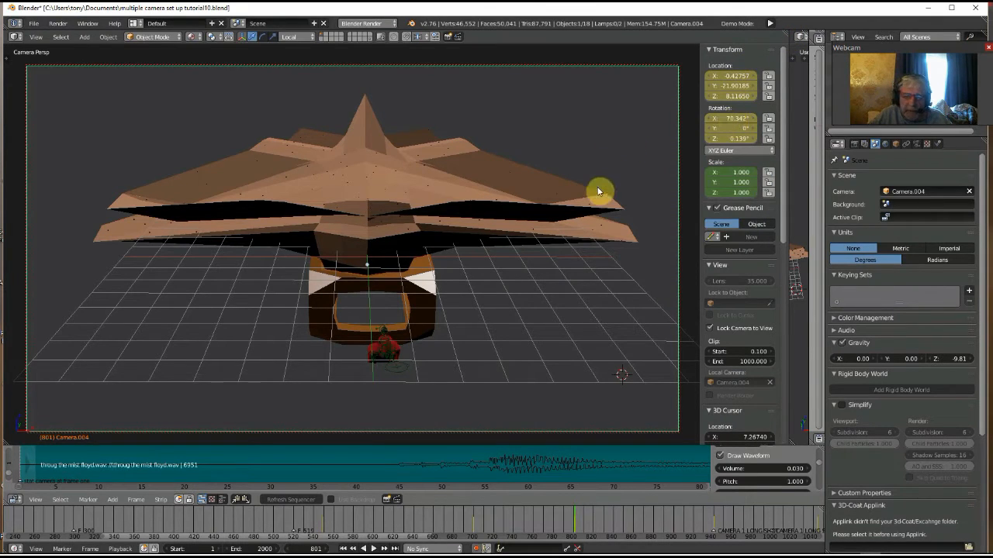
- Scrub the timeline forward to frame 835 to check the camera move, and return to frame 801
{"action": "left_click_drag", "start_coordinate": [574, 518], "coordinate": [621, 517]}
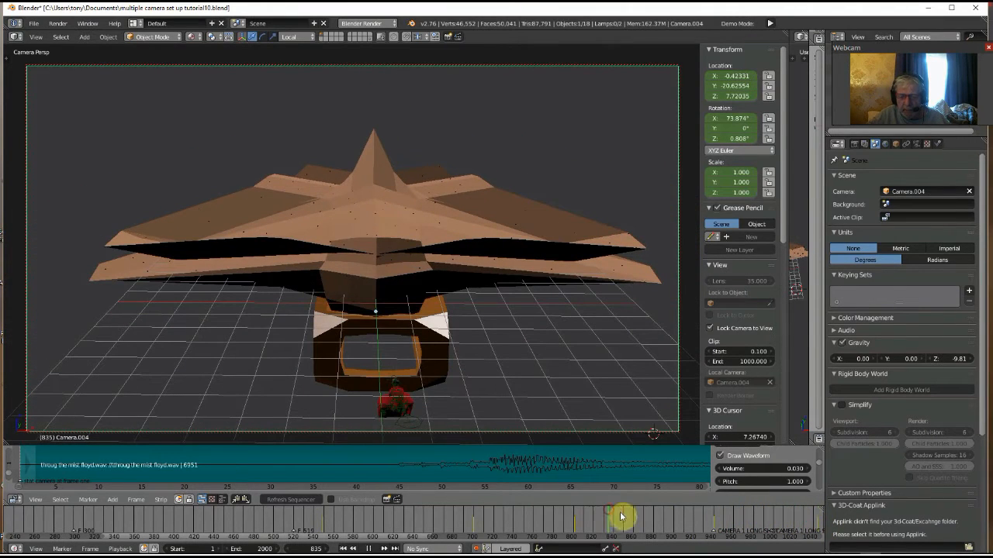
{"action": "middle_click_drag", "start_coordinate": [660, 517], "coordinate": [259, 517]}
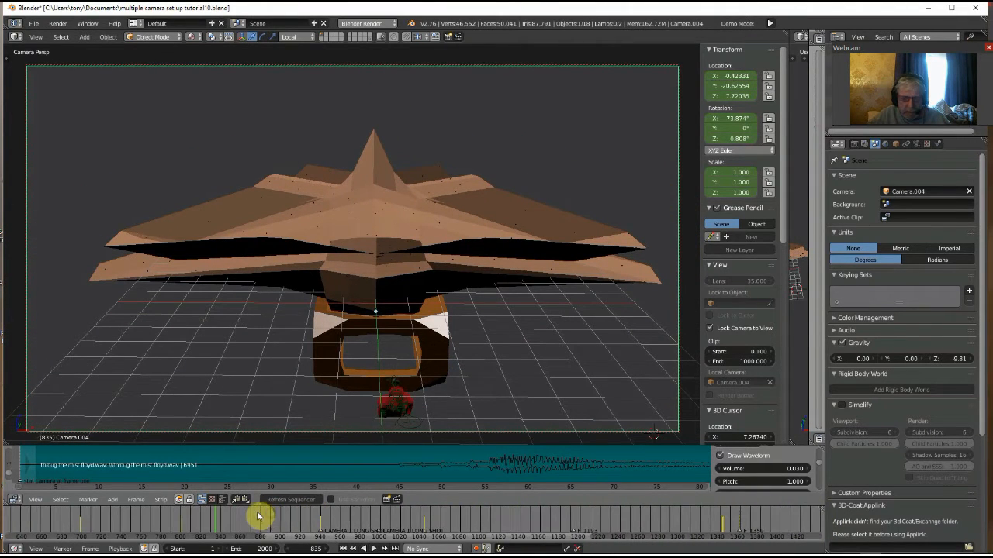
{"action": "left_click_drag", "start_coordinate": [218, 523], "coordinate": [182, 538]}
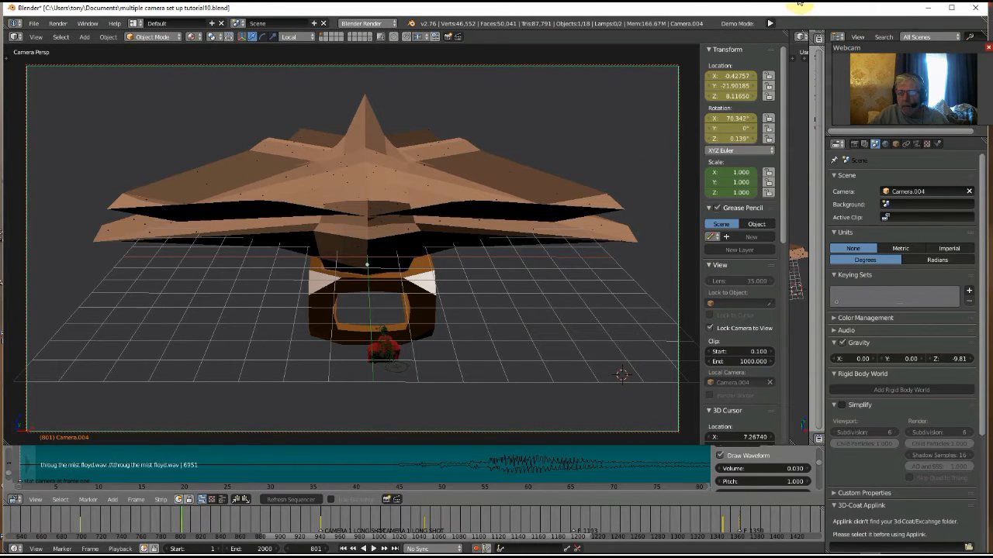
{"action": "left_click", "coordinate": [867, 34]}
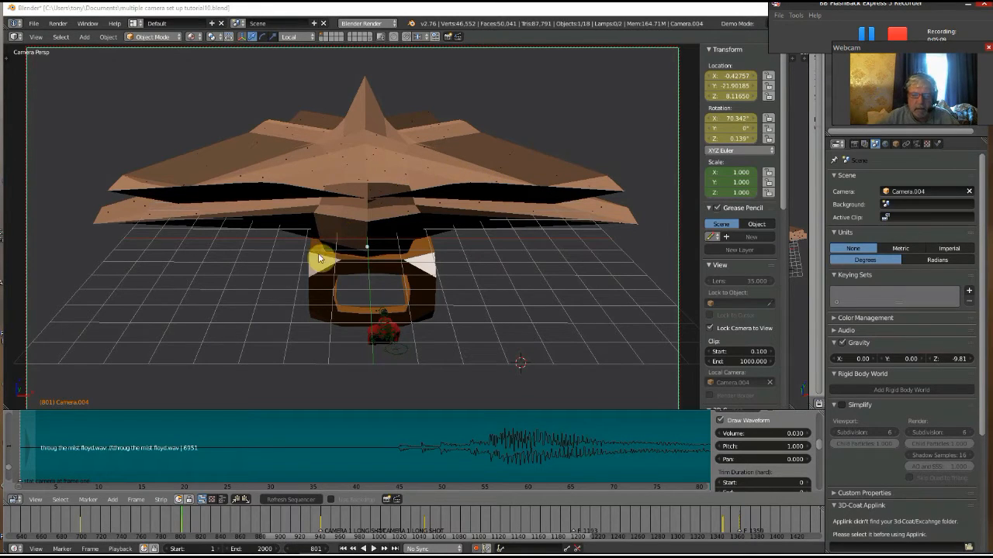
- Replace the sequence editor with the Dope Sheet and inspect the nested channels of Camera.004 and the character rig
{"action": "left_click", "coordinate": [15, 501]}
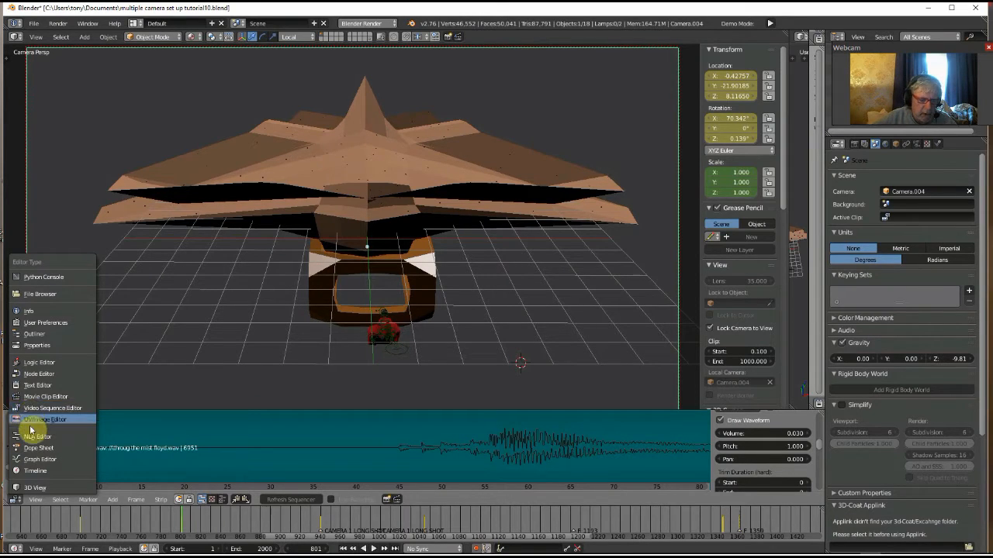
{"action": "left_click", "coordinate": [28, 450]}
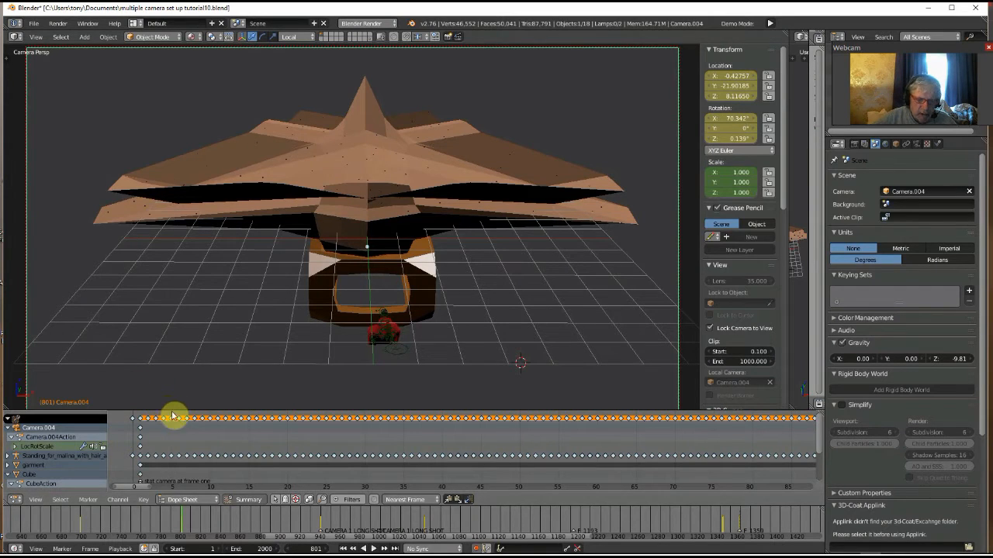
{"action": "left_click", "coordinate": [14, 449]}
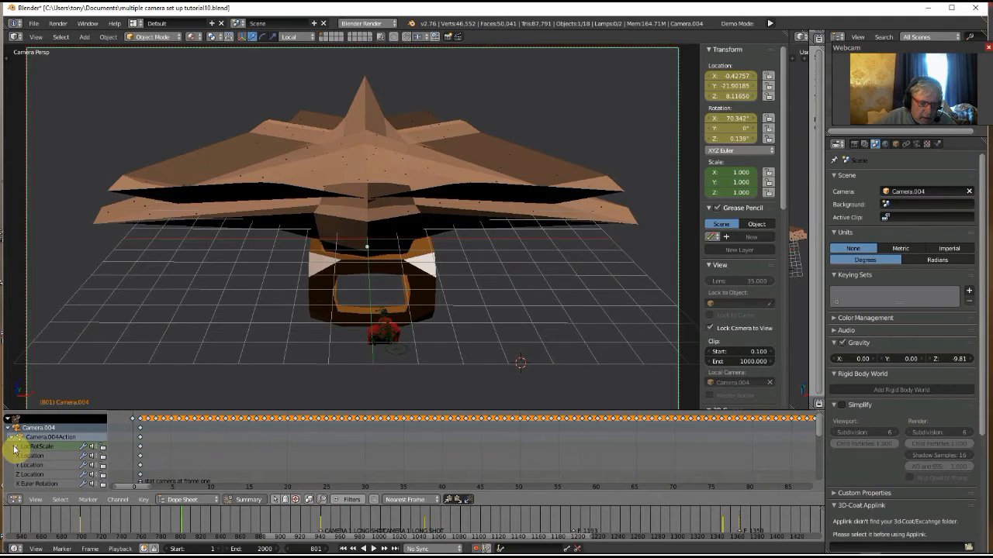
{"action": "left_click", "coordinate": [14, 448]}
{"action": "left_click", "coordinate": [11, 458]}
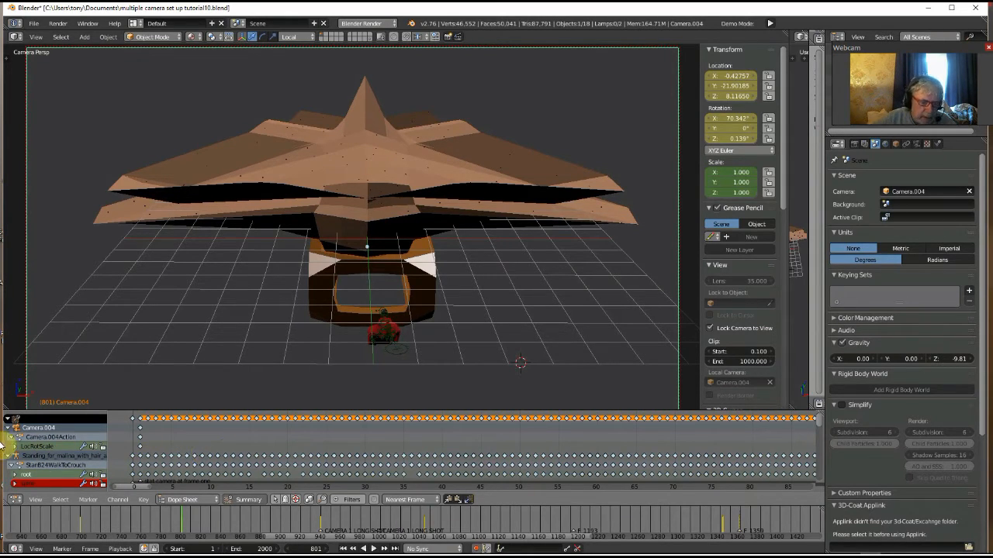
{"action": "left_click", "coordinate": [150, 428]}
{"action": "left_click", "coordinate": [11, 457]}
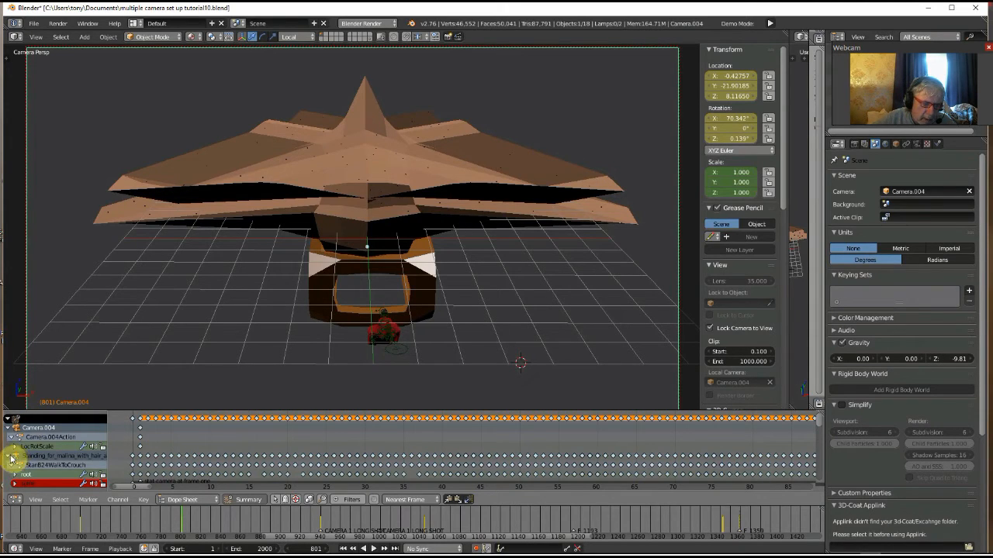
{"action": "left_click", "coordinate": [8, 459]}
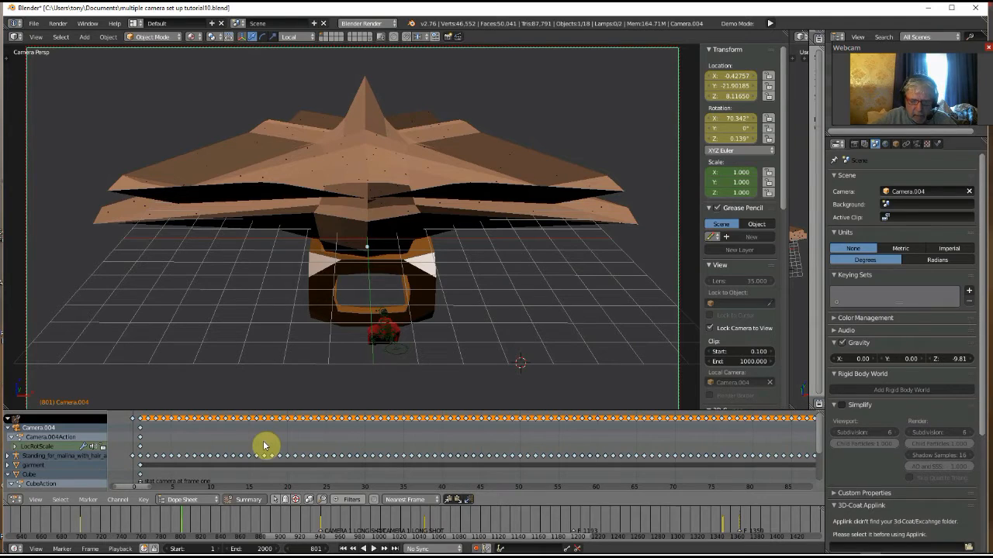
- Enlarge the Dope Sheet, return to frame 1, and collapse the Cube, Cube.001 and Camera.004Action channels
{"action": "left_click_drag", "start_coordinate": [287, 411], "coordinate": [292, 293]}
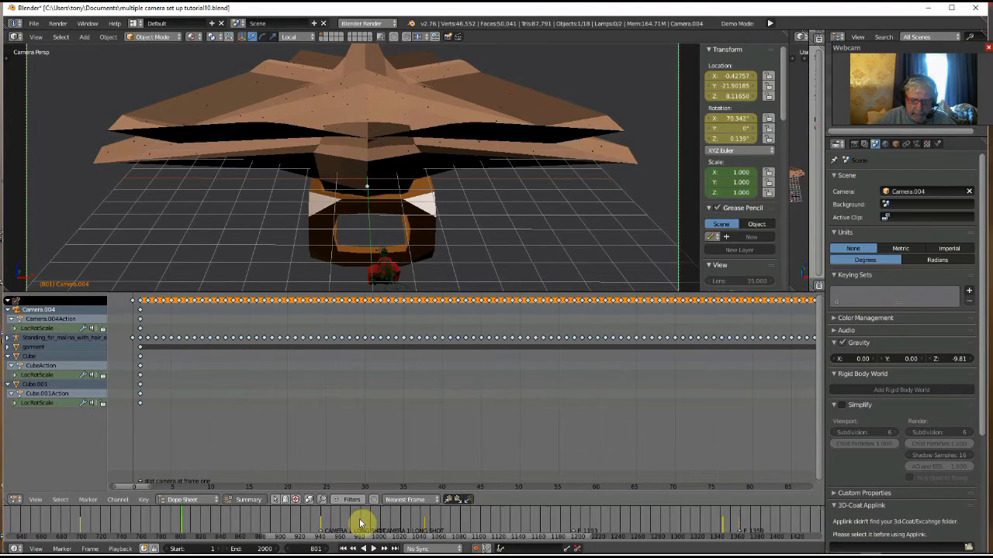
{"action": "left_click", "coordinate": [344, 548]}
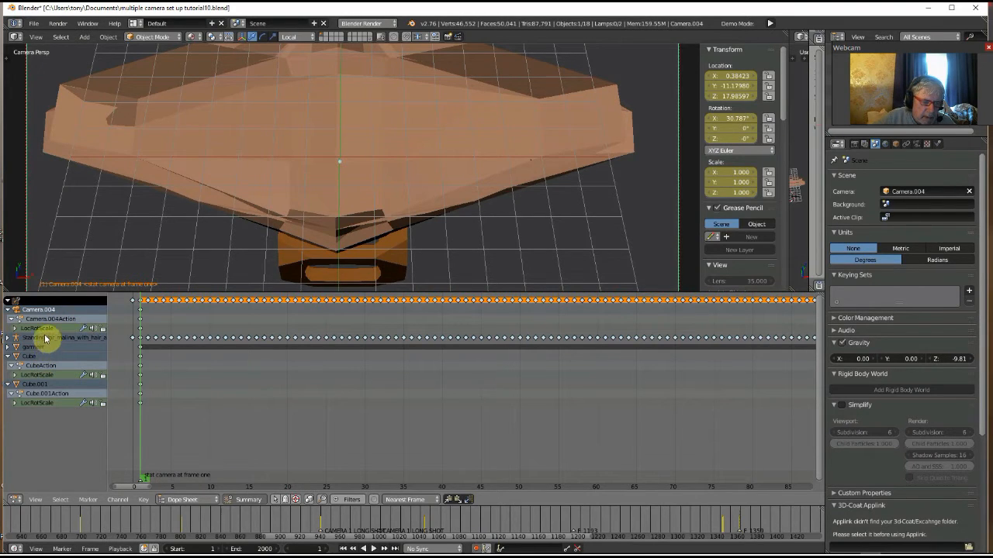
{"action": "left_click", "coordinate": [9, 357]}
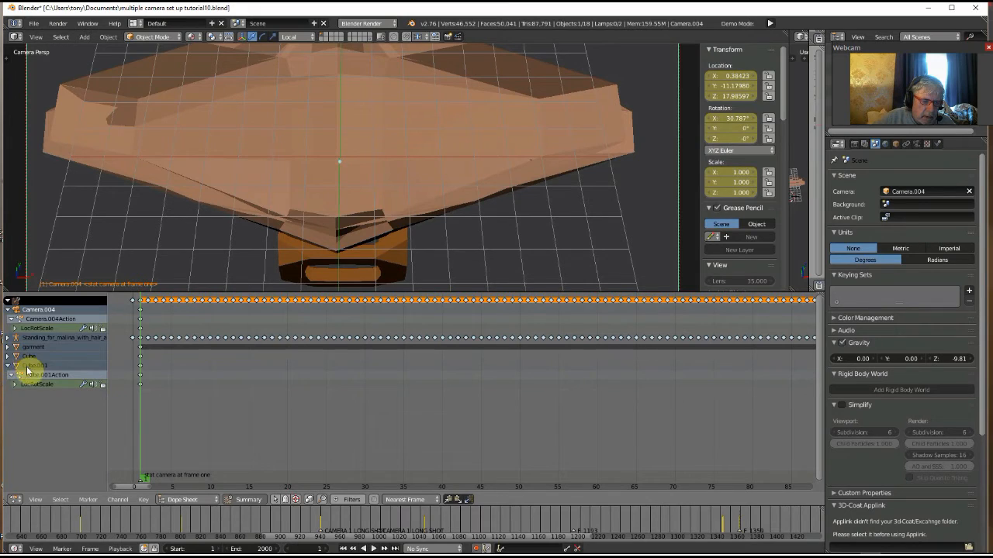
{"action": "left_click", "coordinate": [8, 367]}
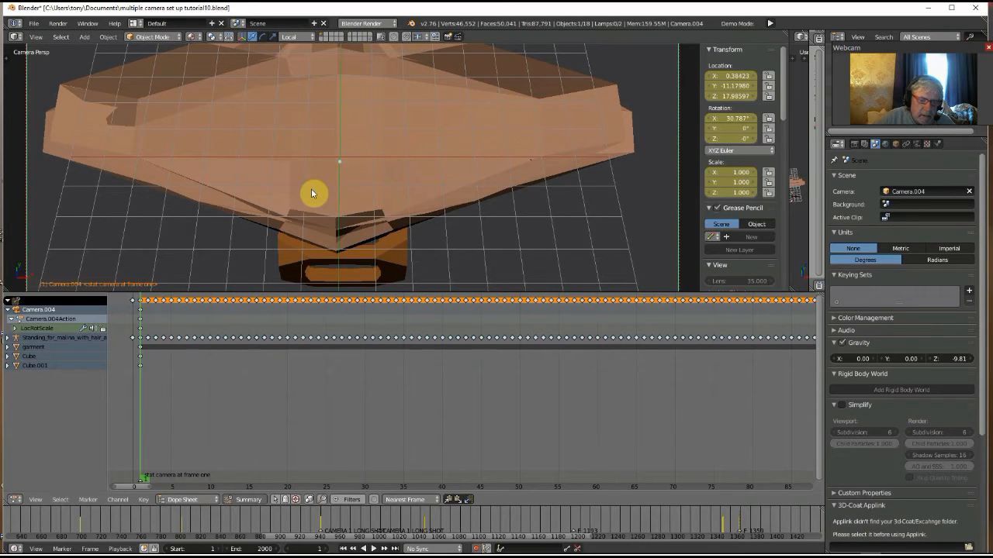
{"action": "left_click", "coordinate": [13, 320]}
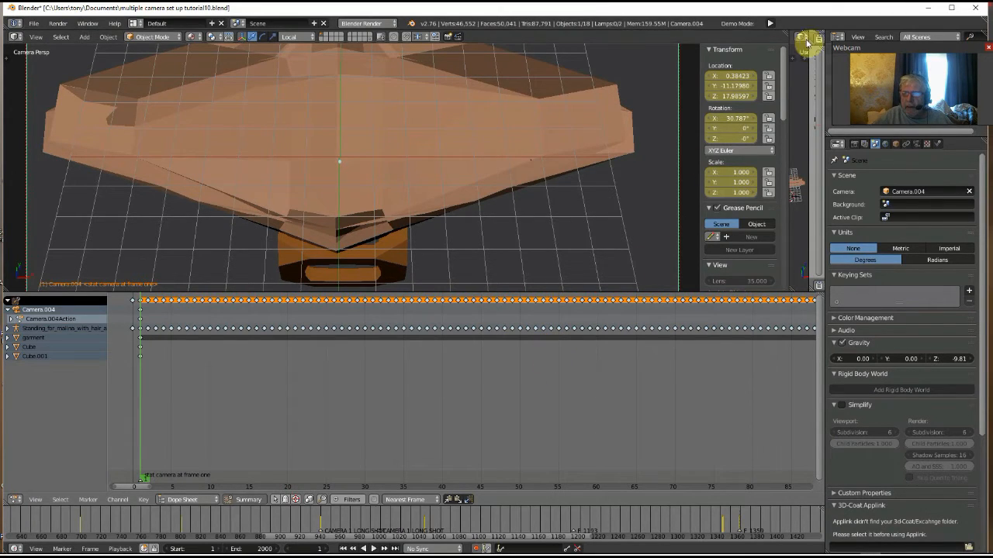
- Select the Camera.004, character rig and garment objects one after another from the Dope Sheet channels
{"action": "mouse_move", "coordinate": [821, 4]}
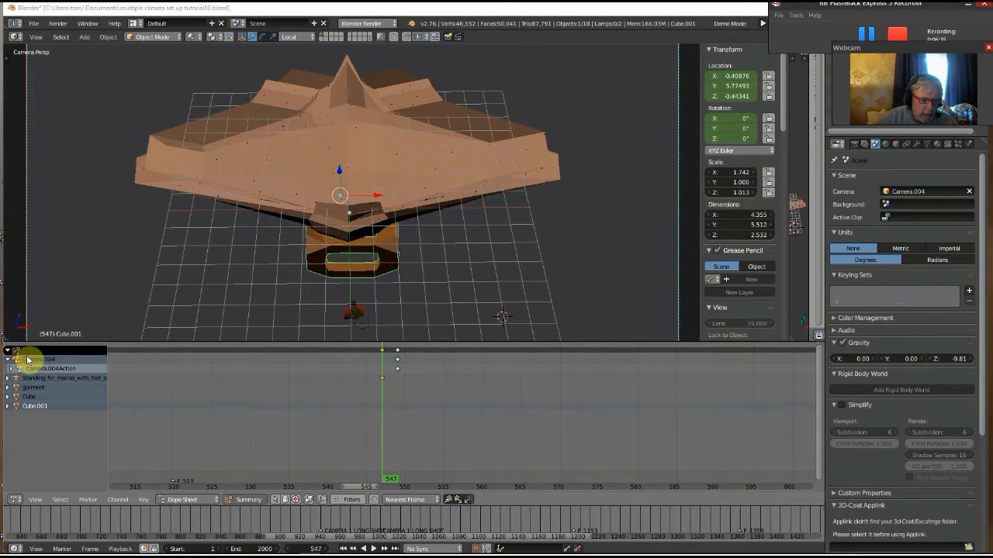
{"action": "left_click", "coordinate": [27, 361]}
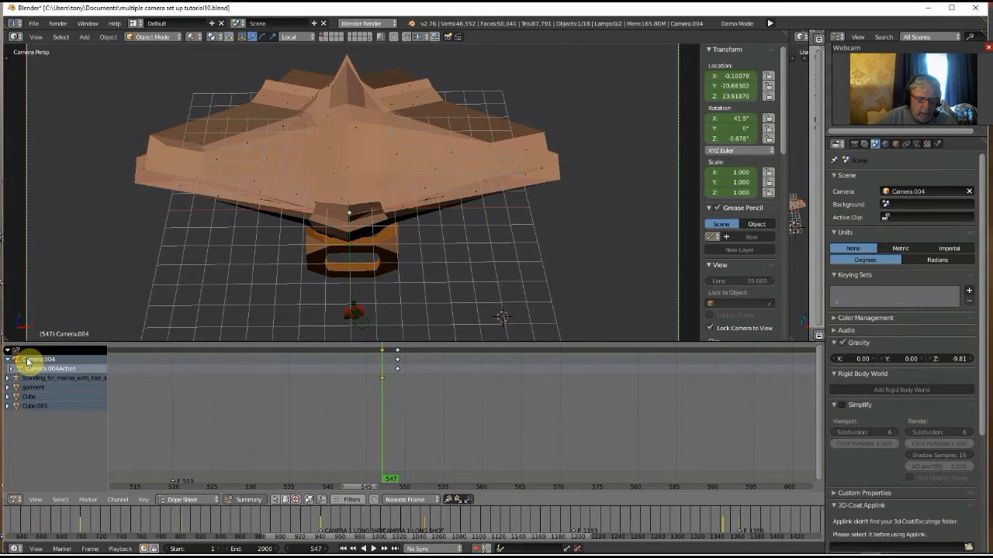
{"action": "left_click", "coordinate": [27, 378]}
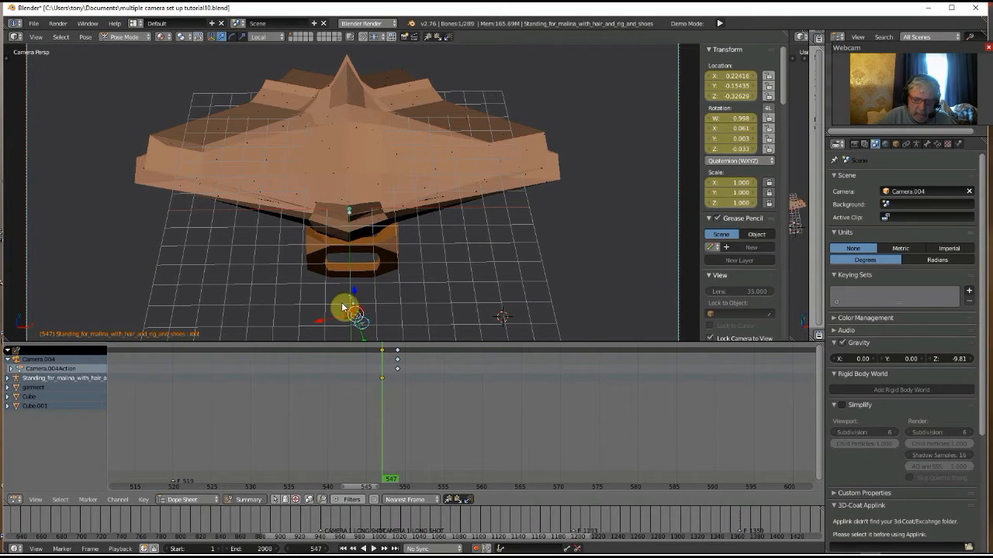
{"action": "left_click", "coordinate": [35, 387]}
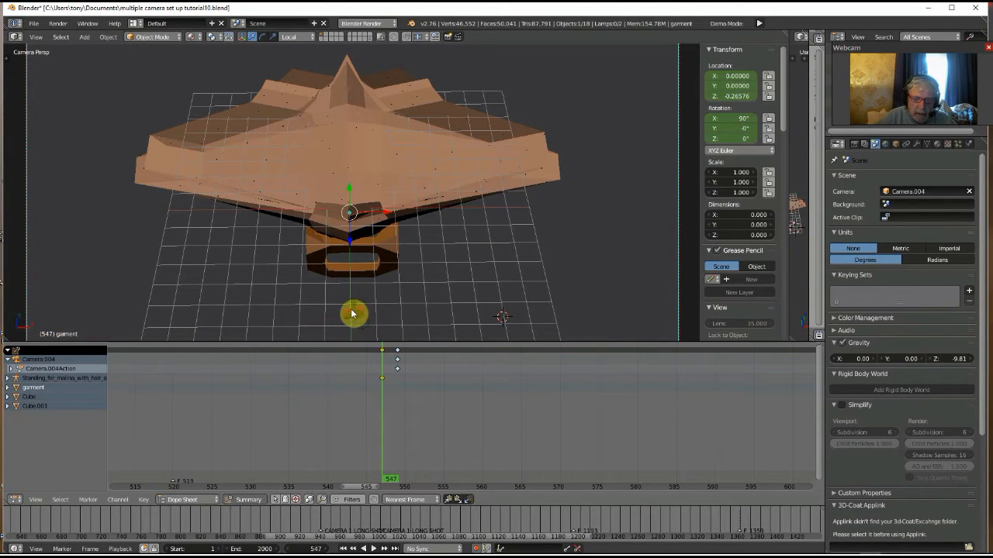
- Select the Cube, Cube.001 and Camera.004 objects in turn from the Dope Sheet channels
{"action": "left_click", "coordinate": [30, 397]}
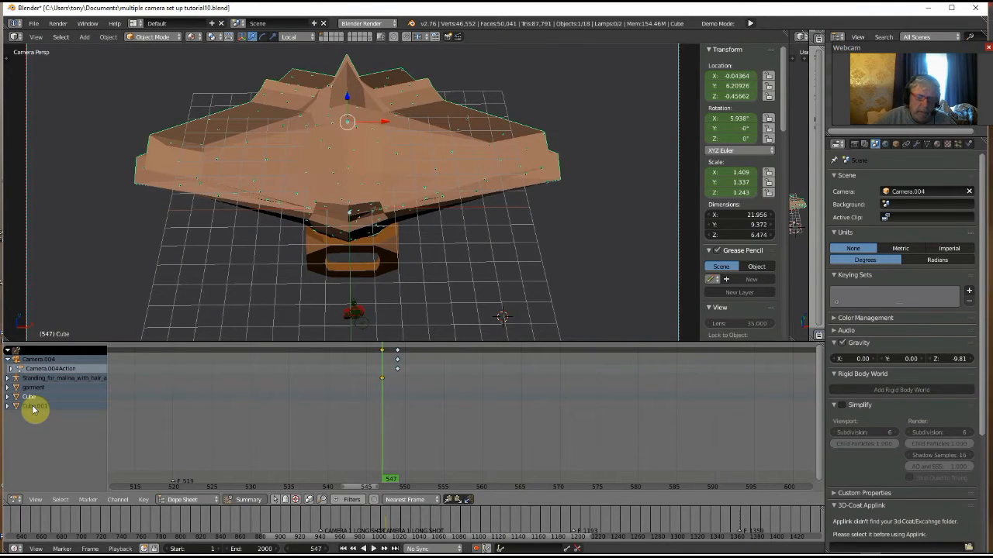
{"action": "left_click", "coordinate": [34, 407]}
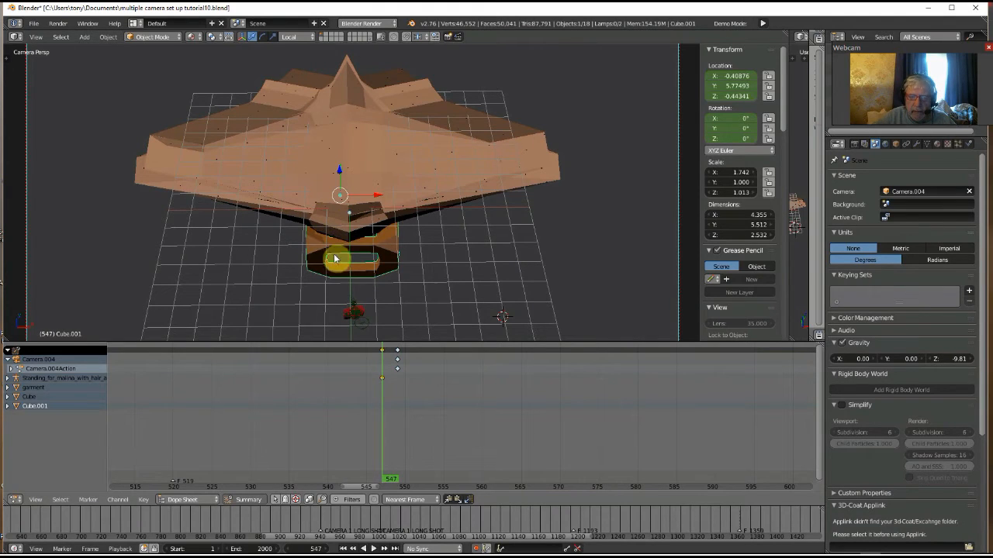
{"action": "left_click", "coordinate": [46, 359]}
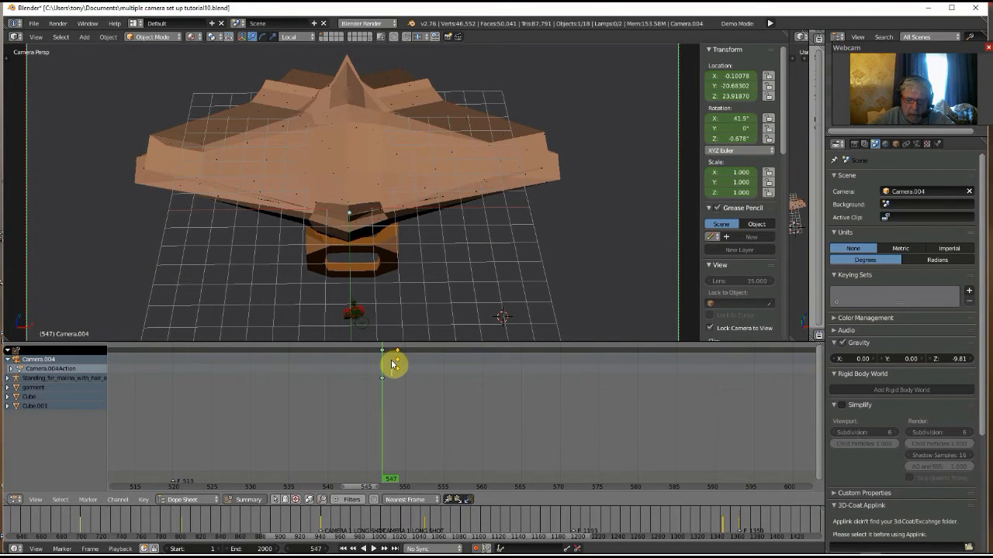
- Delete Camera.004's keyframe located just after frame 547 in the Dope Sheet
{"action": "left_click_drag", "start_coordinate": [395, 349], "coordinate": [406, 350]}
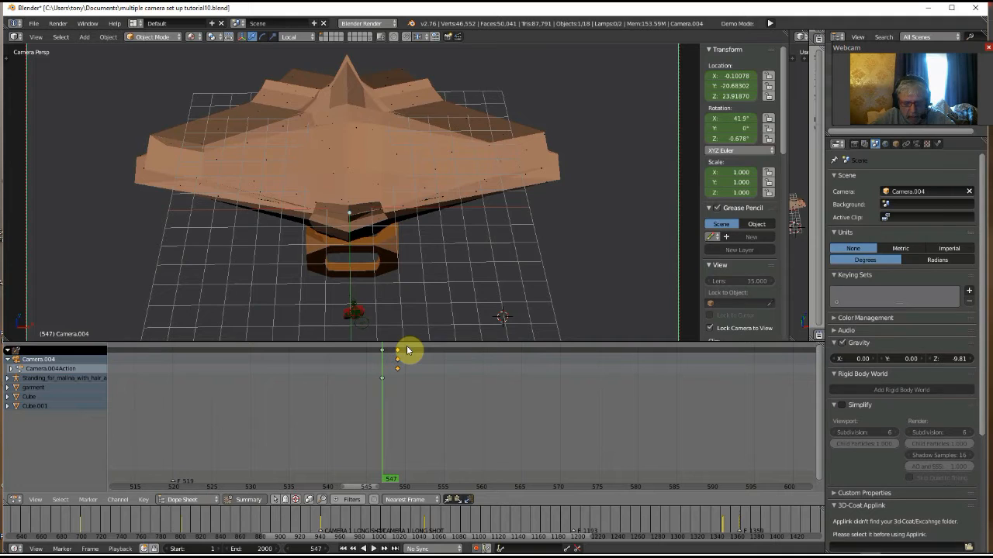
{"action": "key", "text": "x"}
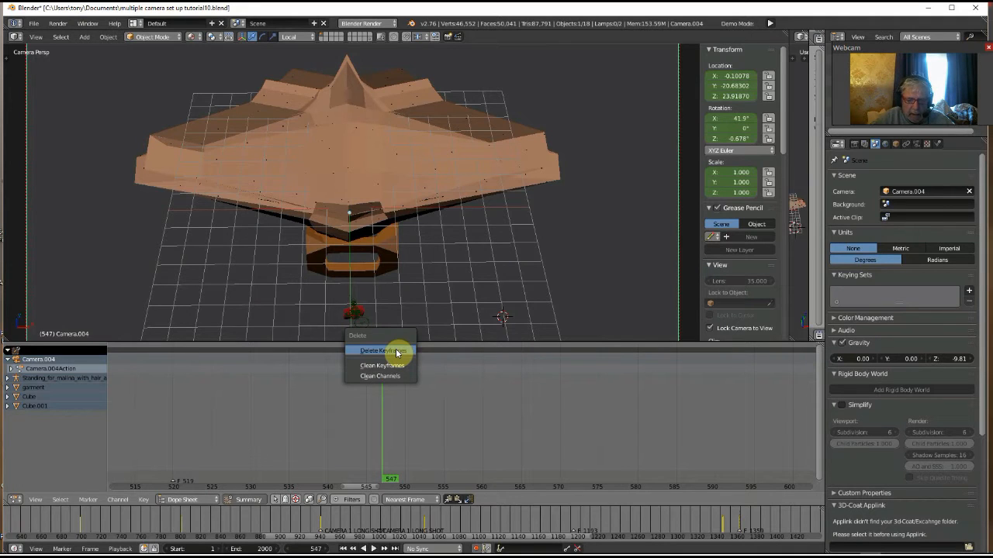
{"action": "left_click", "coordinate": [397, 352]}
- Return the timeline to frame 250 and play the animation to check Camera.004's move
{"action": "left_click_drag", "start_coordinate": [381, 362], "coordinate": [384, 410]}
{"action": "middle_click_drag", "start_coordinate": [210, 526], "coordinate": [396, 533]}
{"action": "middle_click_drag", "start_coordinate": [279, 520], "coordinate": [466, 529]}
{"action": "left_click_drag", "start_coordinate": [474, 527], "coordinate": [176, 525]}
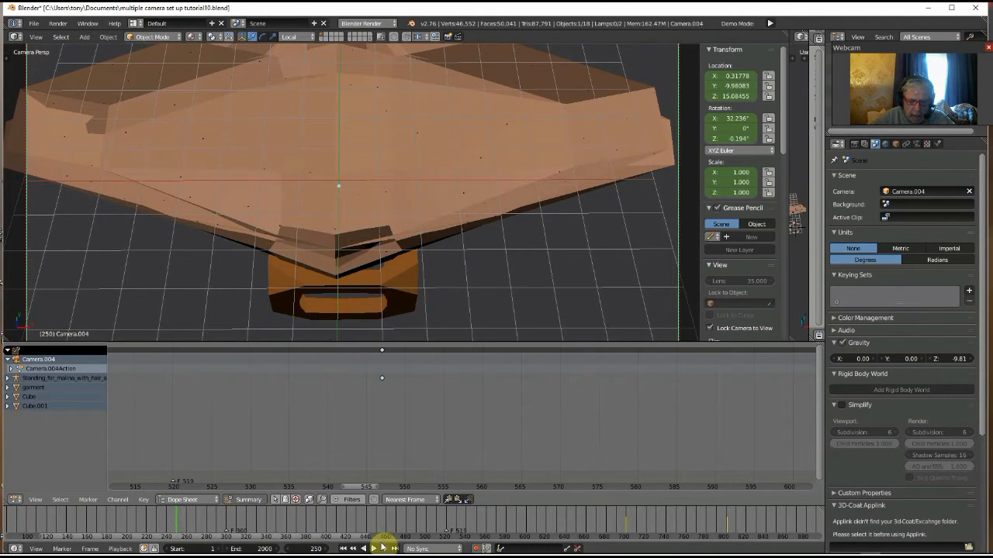
{"action": "left_click", "coordinate": [375, 549]}
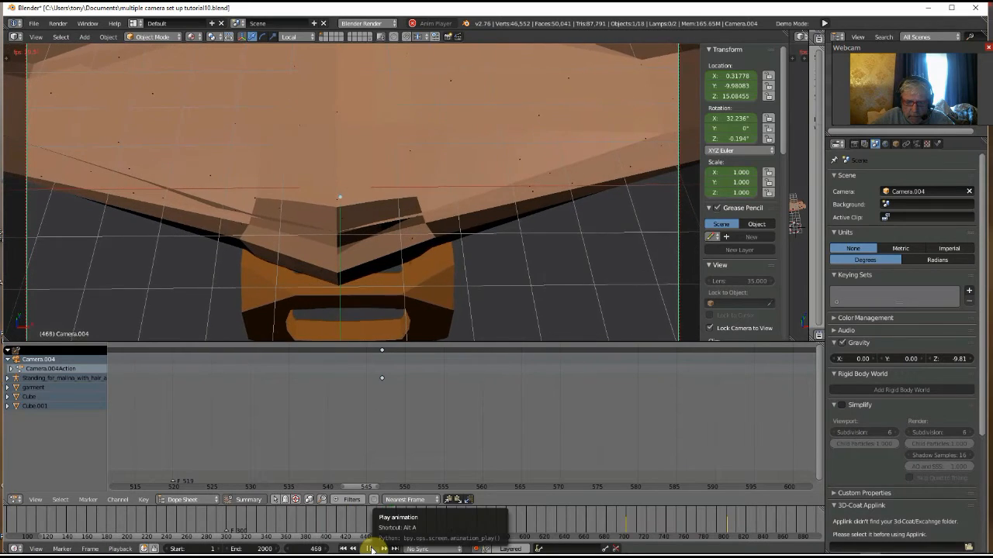
{"action": "left_click", "coordinate": [370, 549]}
- Expand the Camera.004Action channel and let playback run to frame 713 to compare the camera move with its keyframes
{"action": "middle_click_drag", "start_coordinate": [472, 410], "coordinate": [450, 468]}
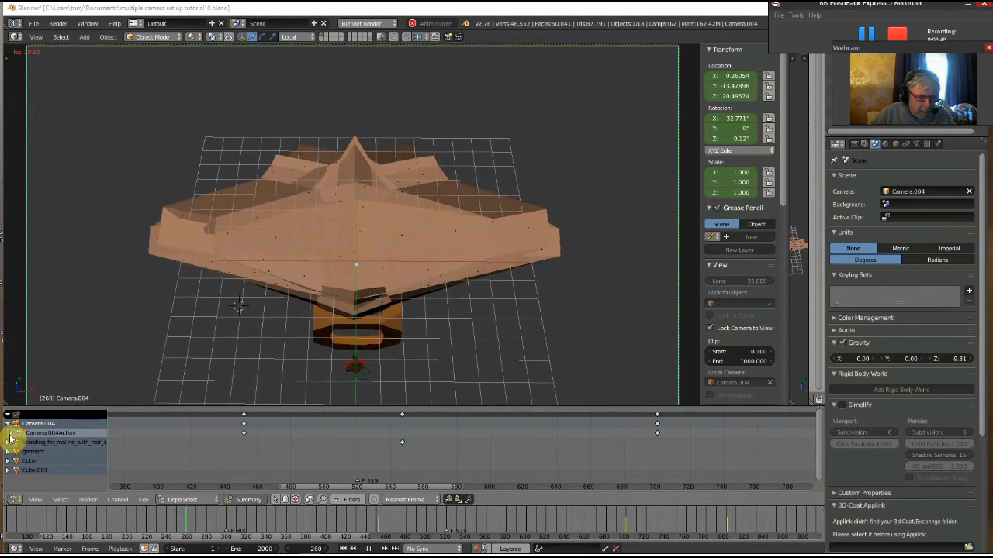
{"action": "left_click", "coordinate": [11, 433]}
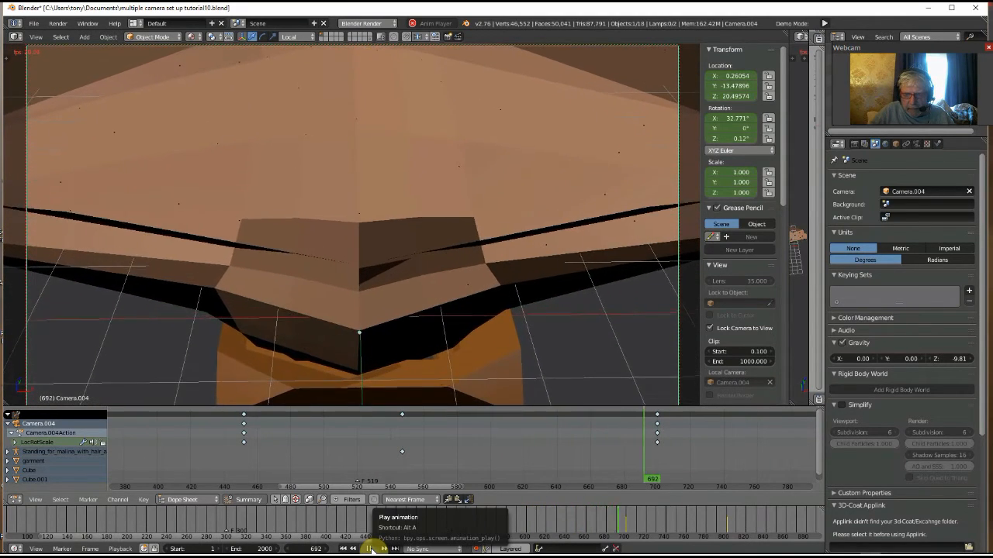
{"action": "left_click", "coordinate": [371, 548]}
- Move Camera.004's keyframe near frame 800 forward by 104 frames in the Dope Sheet
{"action": "middle_click_drag", "start_coordinate": [507, 461], "coordinate": [180, 410]}
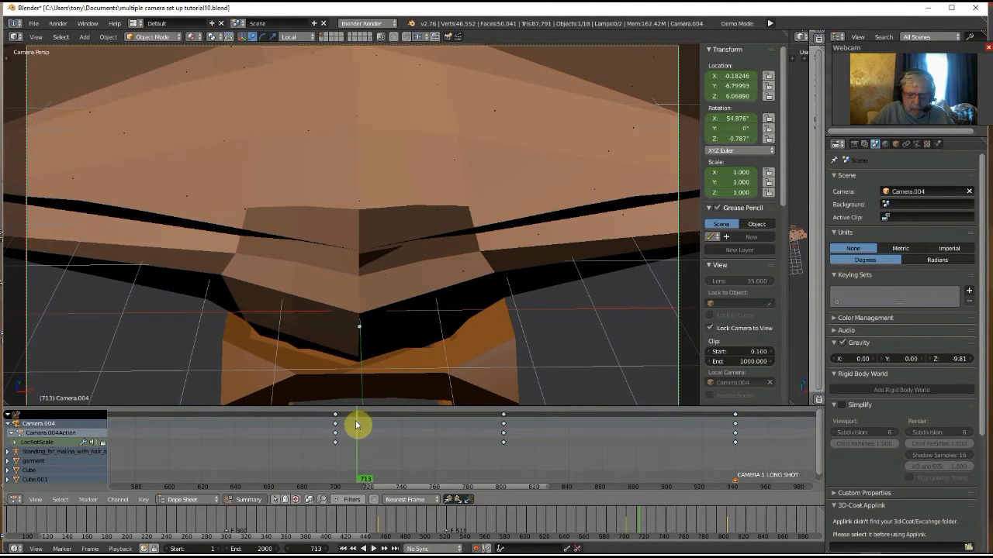
{"action": "left_click_drag", "start_coordinate": [360, 421], "coordinate": [411, 435]}
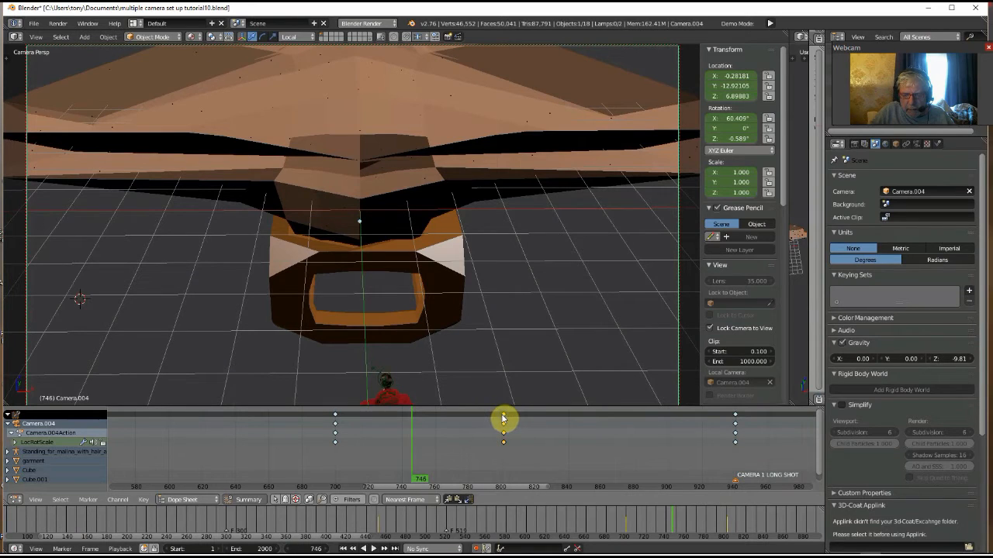
{"action": "key", "text": "g"}
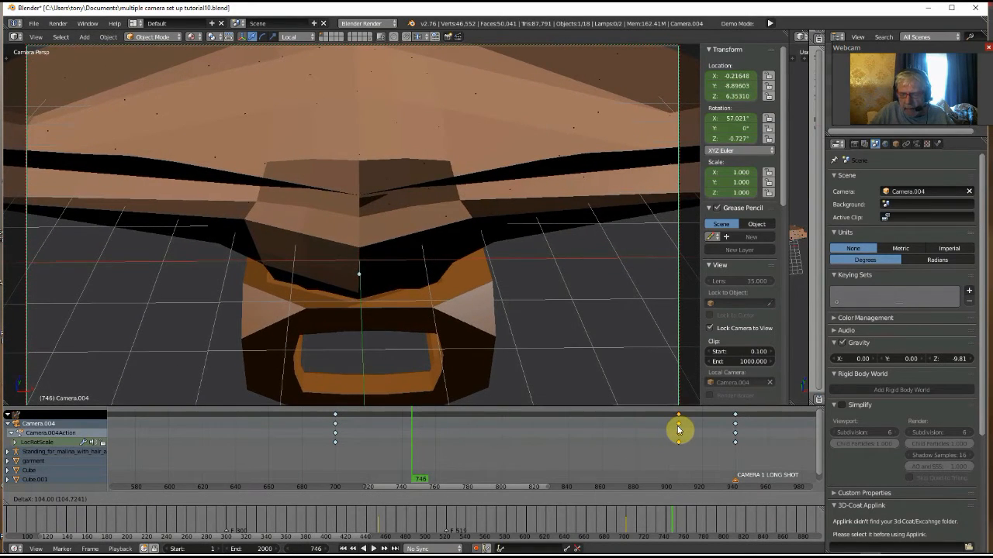
{"action": "left_click", "coordinate": [677, 430]}
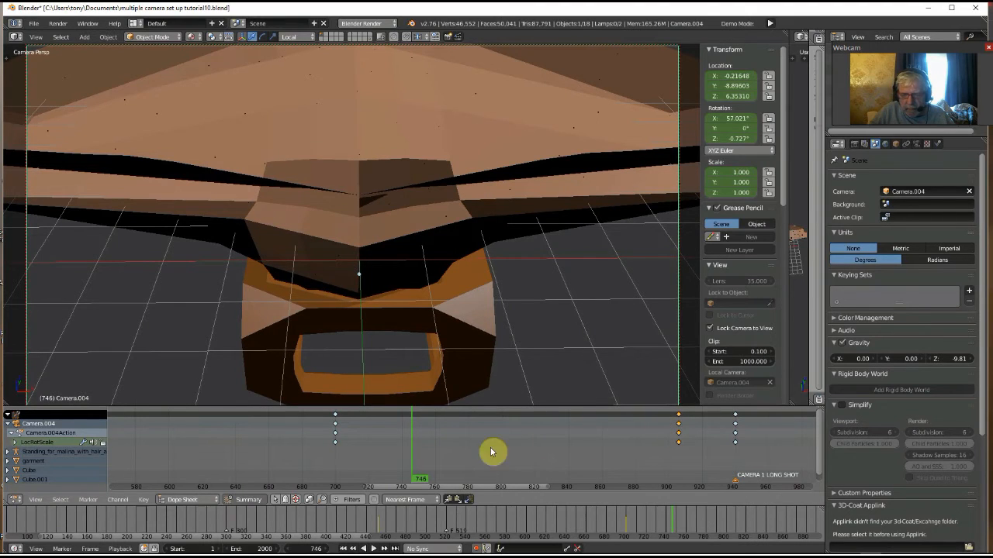
- Play the animation from the keyframe at frame 700 through to frame 977 to check the retimed camera move
{"action": "left_click", "coordinate": [335, 428]}
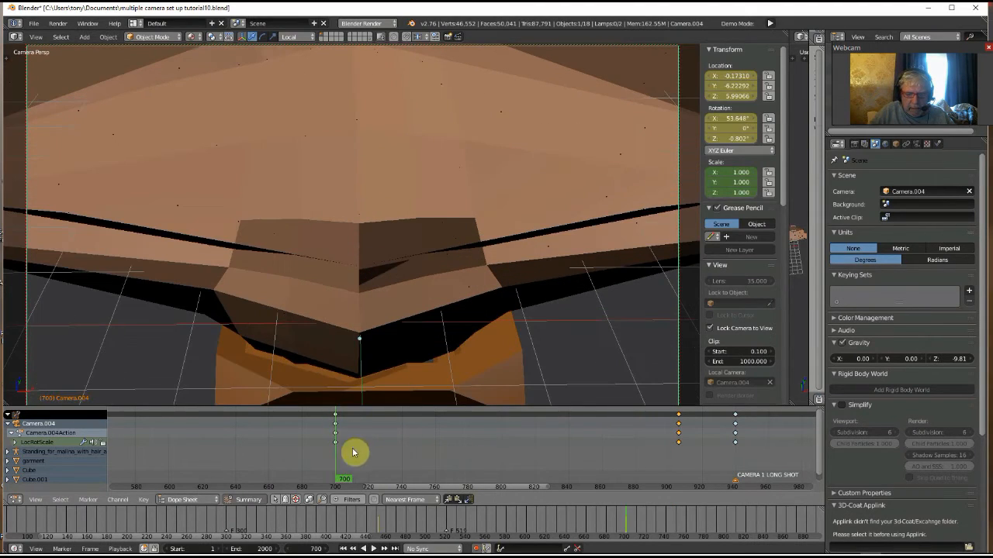
{"action": "left_click", "coordinate": [374, 548]}
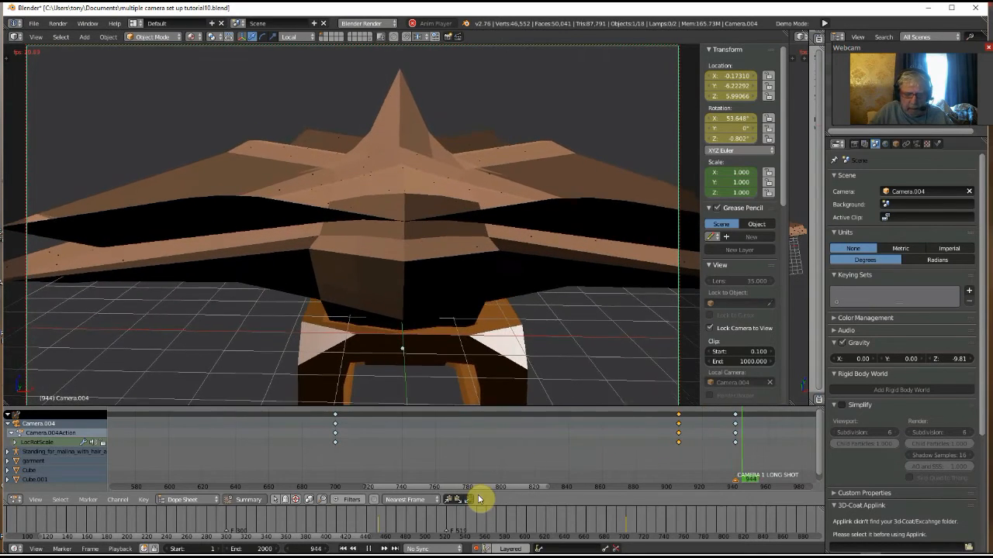
{"action": "left_click", "coordinate": [366, 549]}
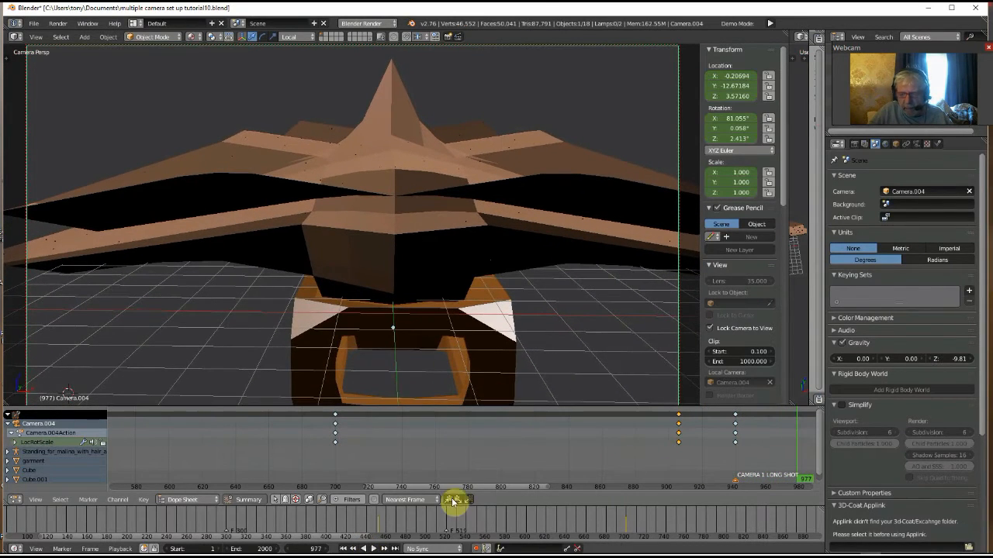
- Step between the keyframes around frames 905, 940, 1005 and 1045 to compare the camera views
{"action": "middle_click_drag", "start_coordinate": [509, 463], "coordinate": [786, 405]}
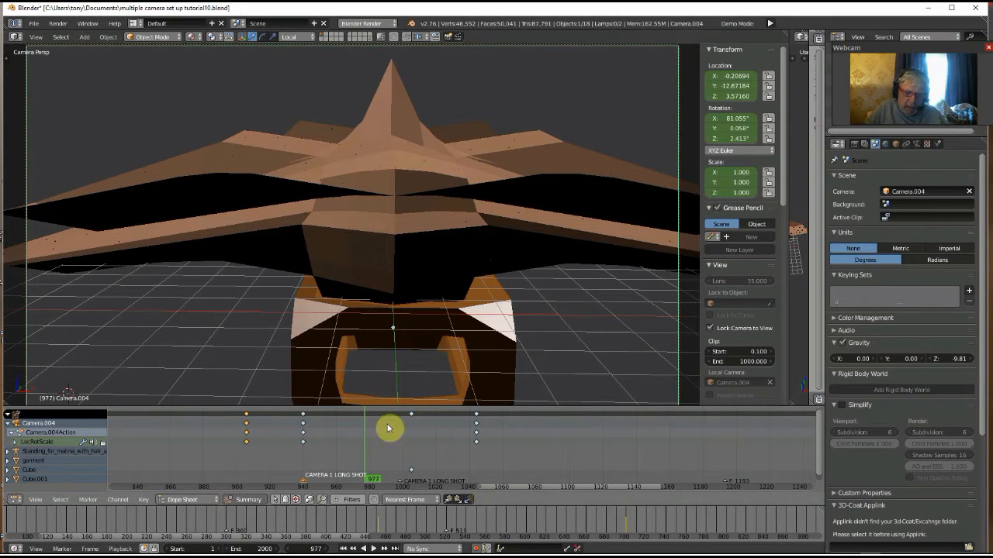
{"action": "left_click", "coordinate": [412, 418]}
{"action": "key", "text": "alt+a"}
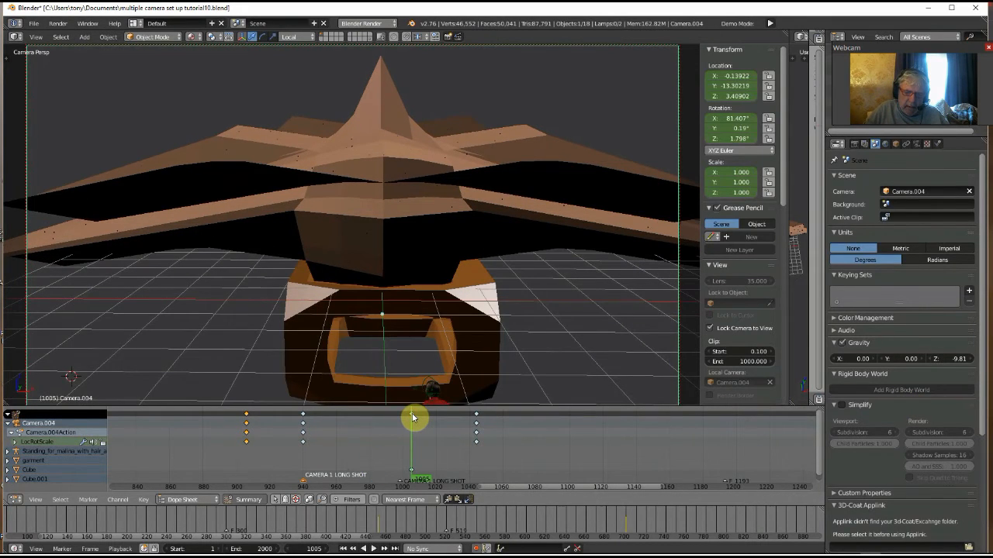
{"action": "left_click", "coordinate": [477, 418]}
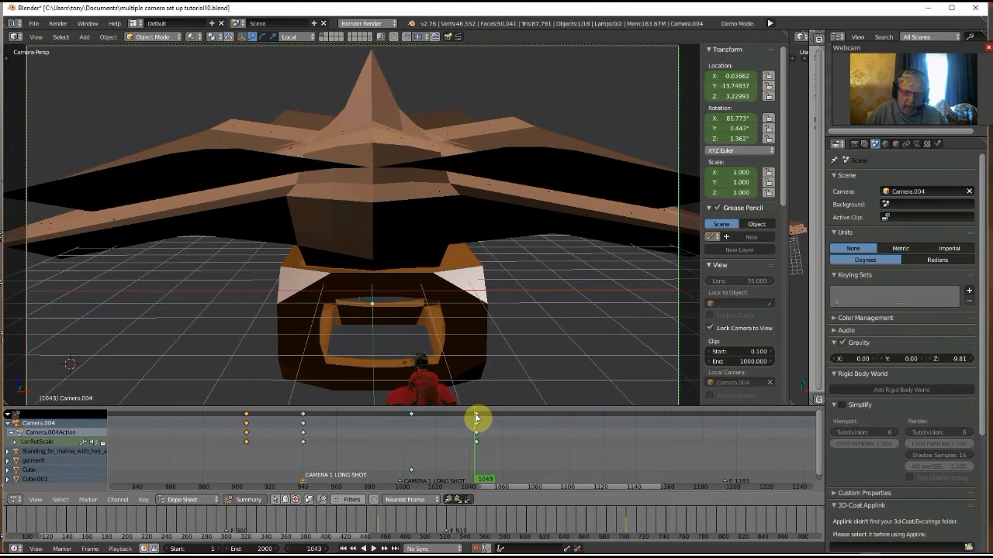
{"action": "left_click", "coordinate": [302, 419]}
{"action": "key", "text": "alt+a"}
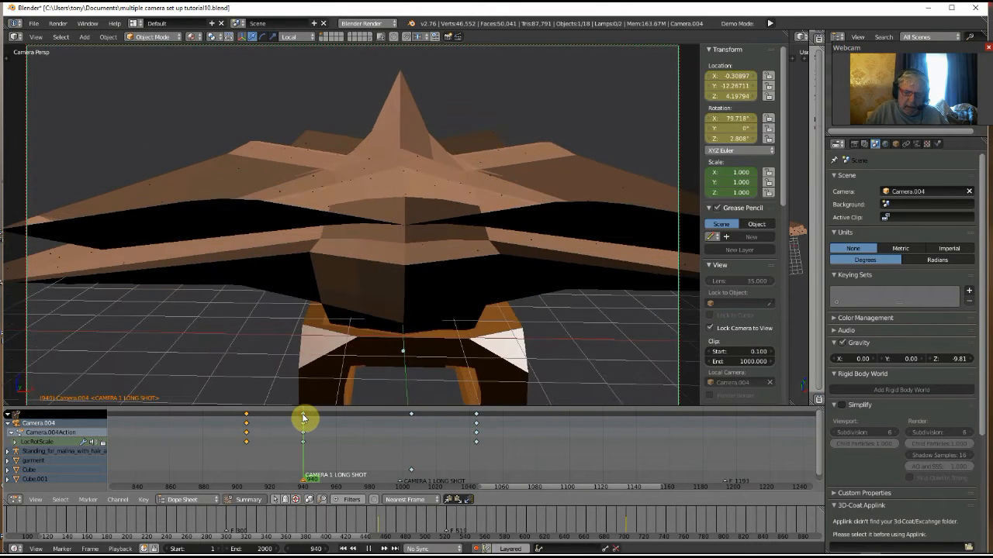
{"action": "left_click", "coordinate": [411, 417]}
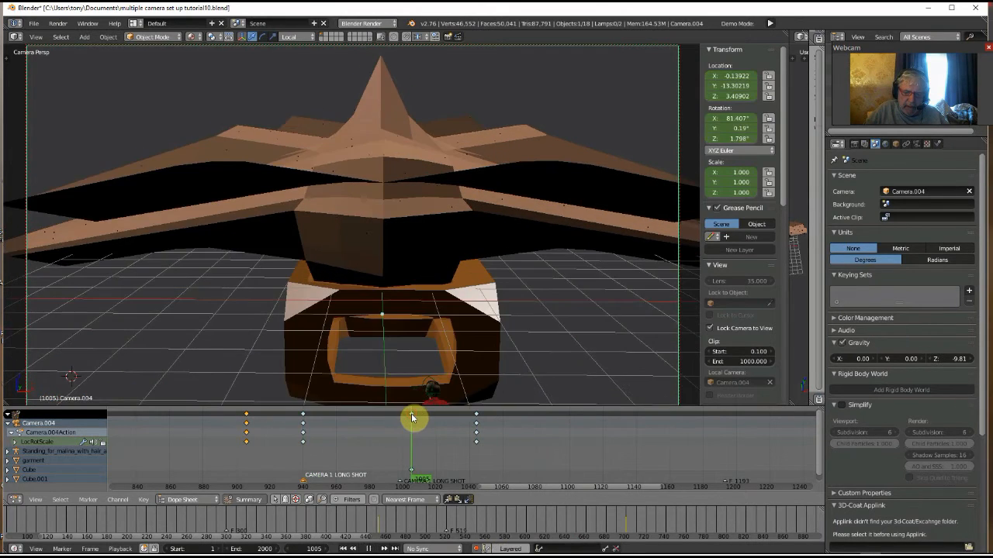
{"action": "left_click", "coordinate": [246, 418]}
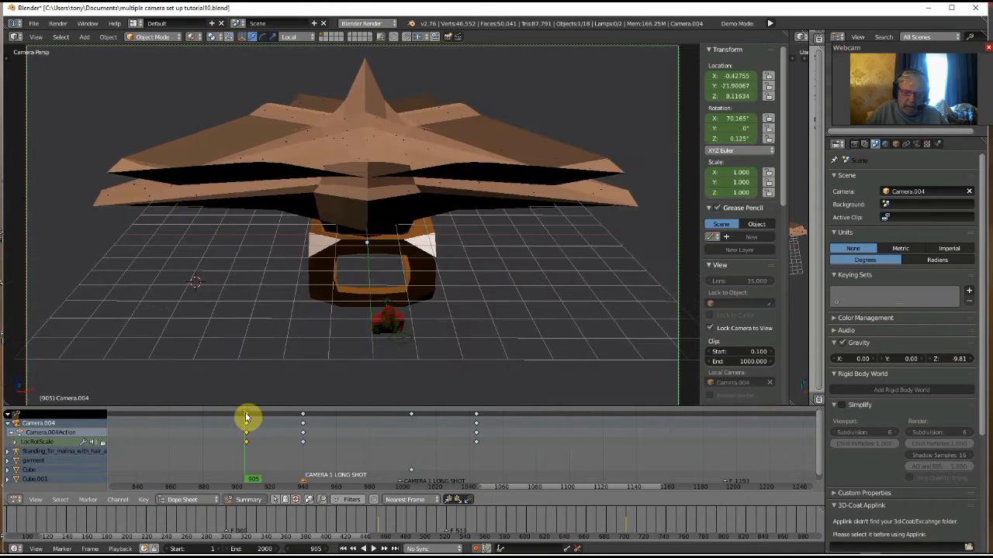
{"action": "left_click", "coordinate": [477, 418]}
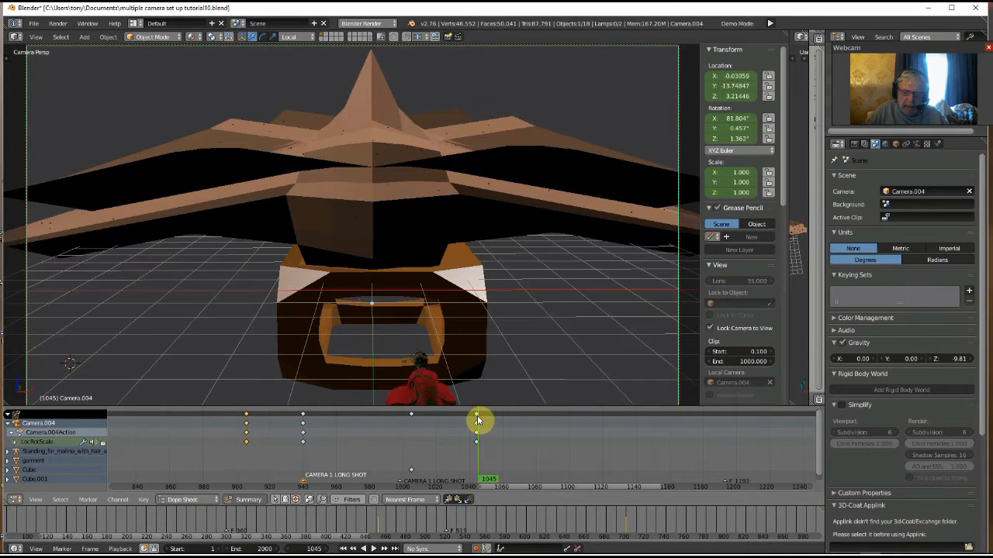
- Delete Camera.004's keyframe at frame 940
{"action": "left_click", "coordinate": [303, 418]}
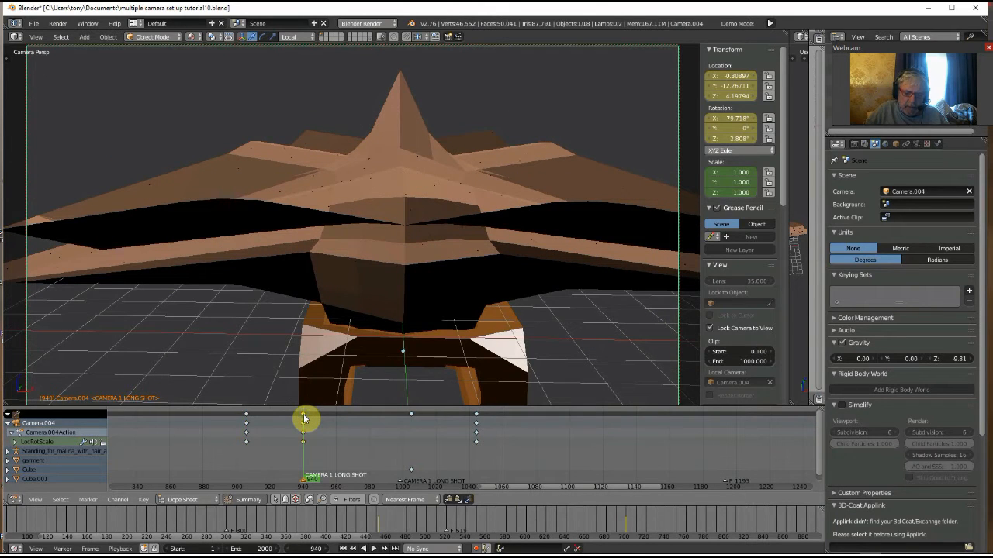
{"action": "key", "text": "i"}
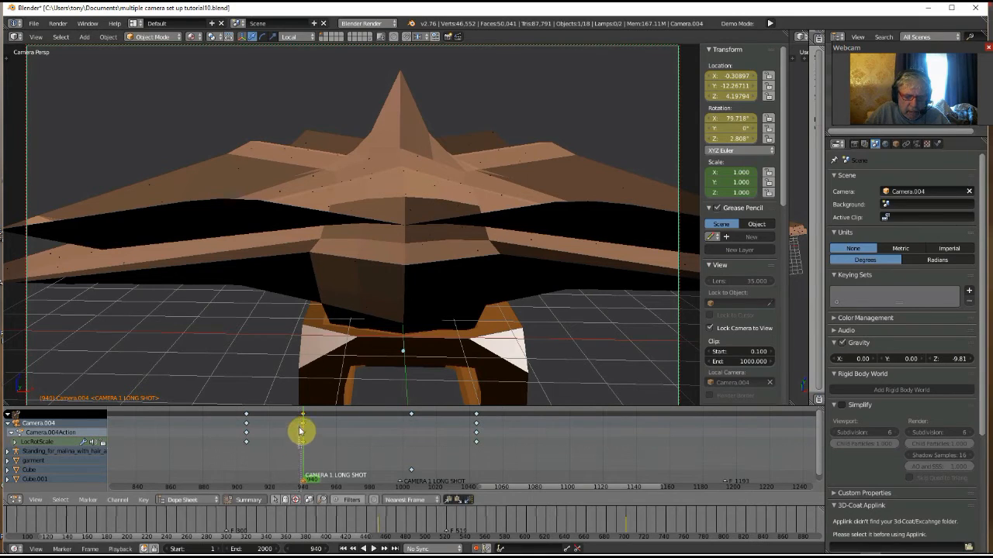
{"action": "left_click_drag", "start_coordinate": [307, 410], "coordinate": [310, 408]}
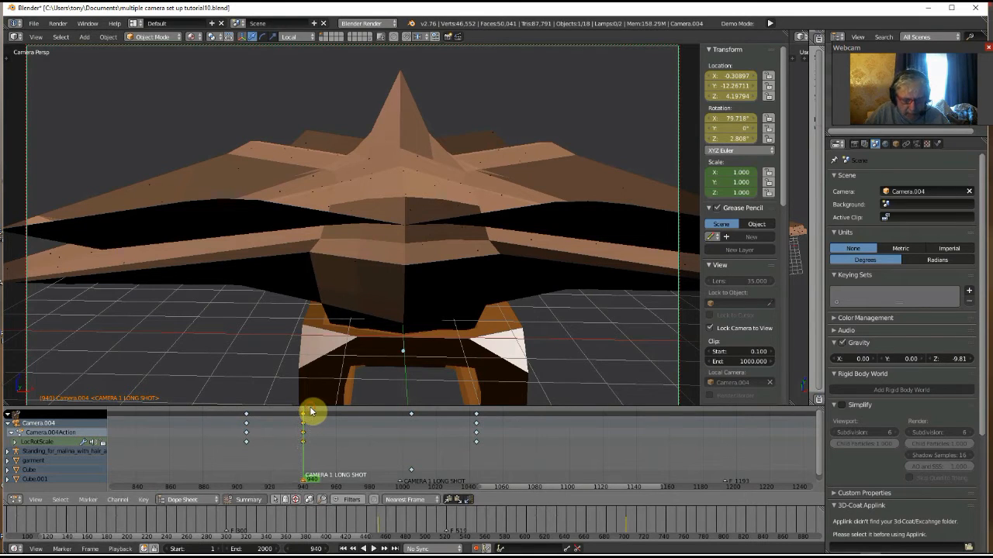
{"action": "key", "text": "x"}
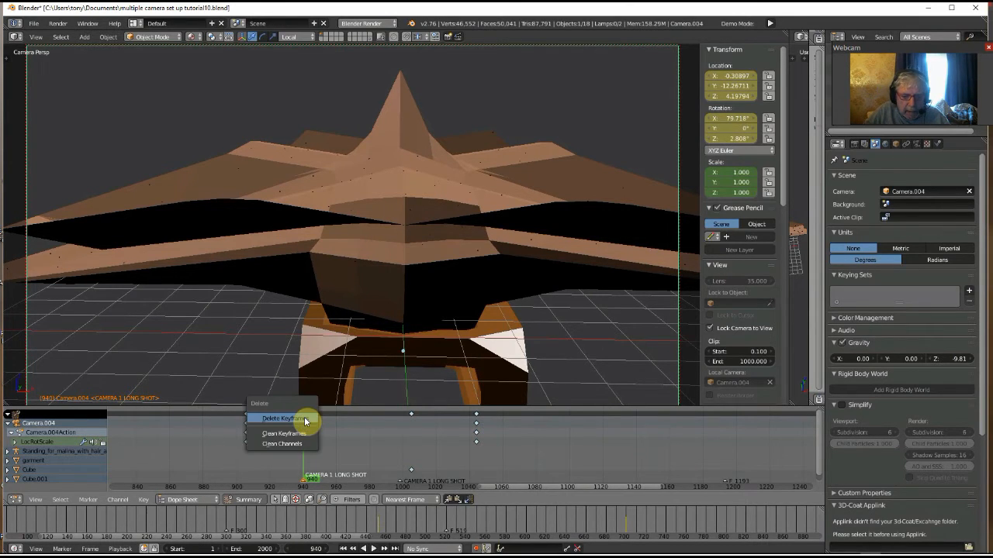
{"action": "left_click", "coordinate": [305, 422]}
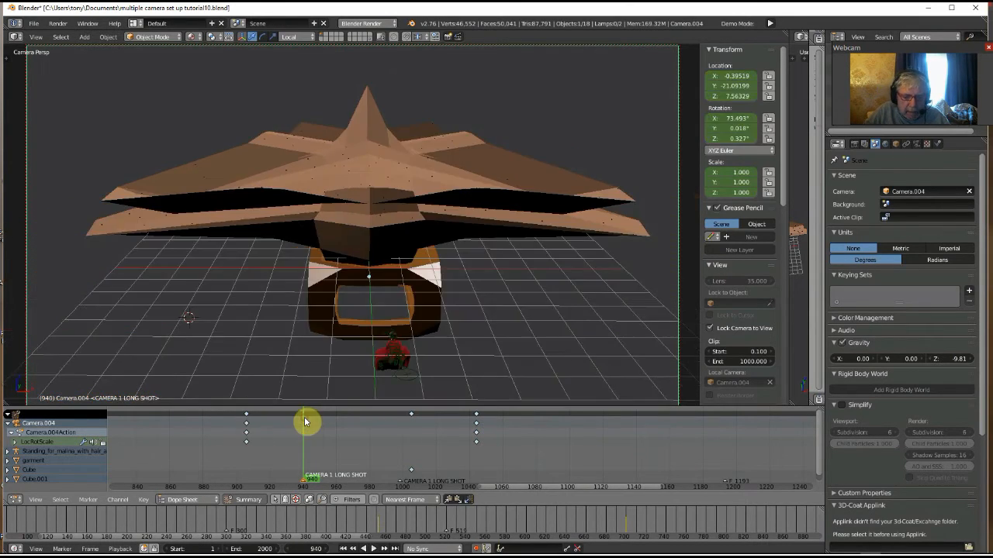
- Examine the keyframe at frame 1005 and its channel, collapsing and re-expanding the Dope Sheet summary
{"action": "left_click", "coordinate": [412, 417]}
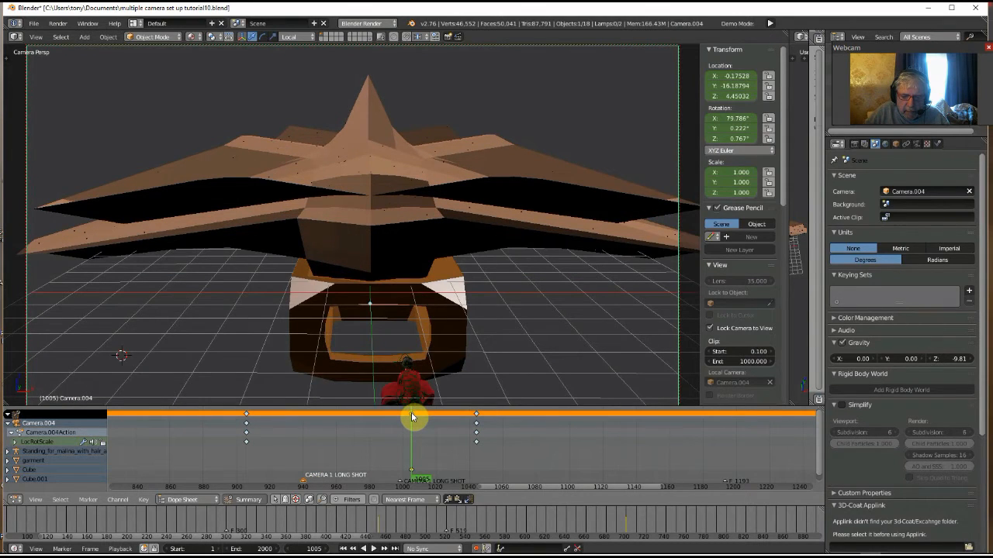
{"action": "left_click_drag", "start_coordinate": [397, 418], "coordinate": [381, 428]}
{"action": "left_click", "coordinate": [396, 415]}
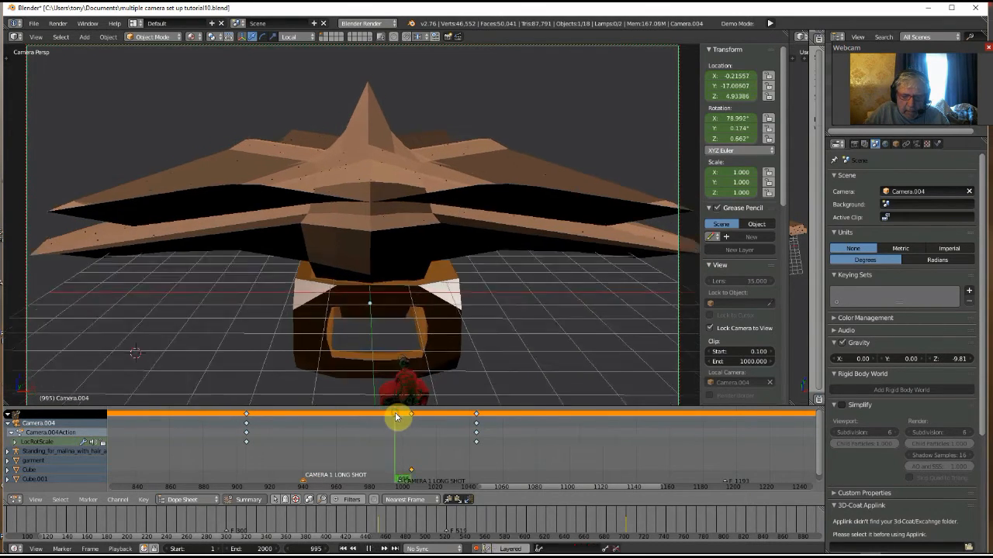
{"action": "left_click", "coordinate": [411, 418]}
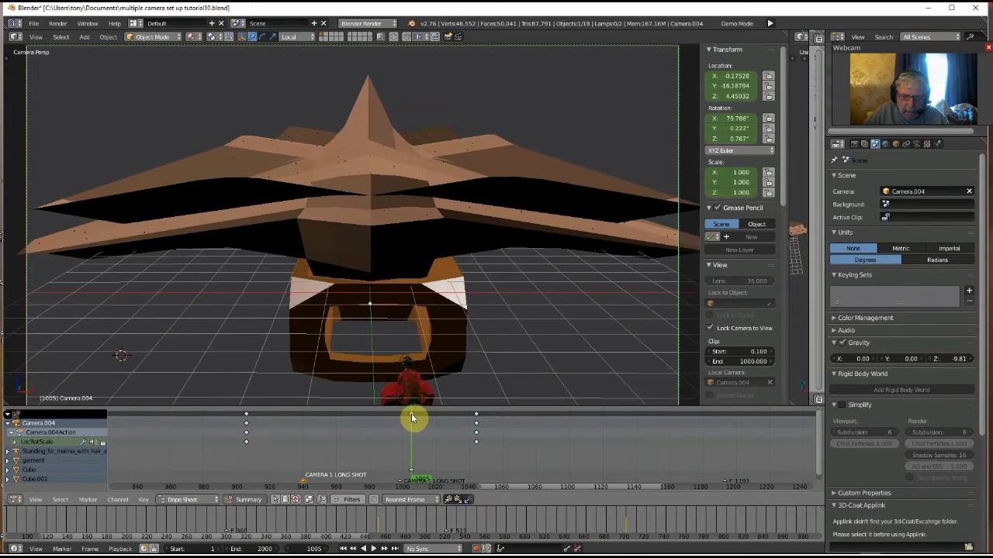
{"action": "left_click", "coordinate": [411, 473]}
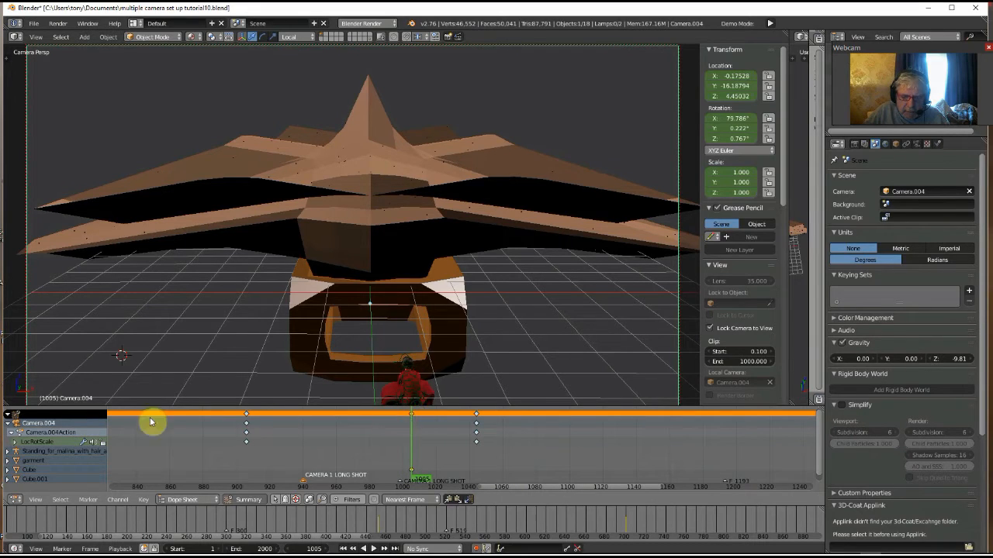
{"action": "left_click", "coordinate": [8, 417]}
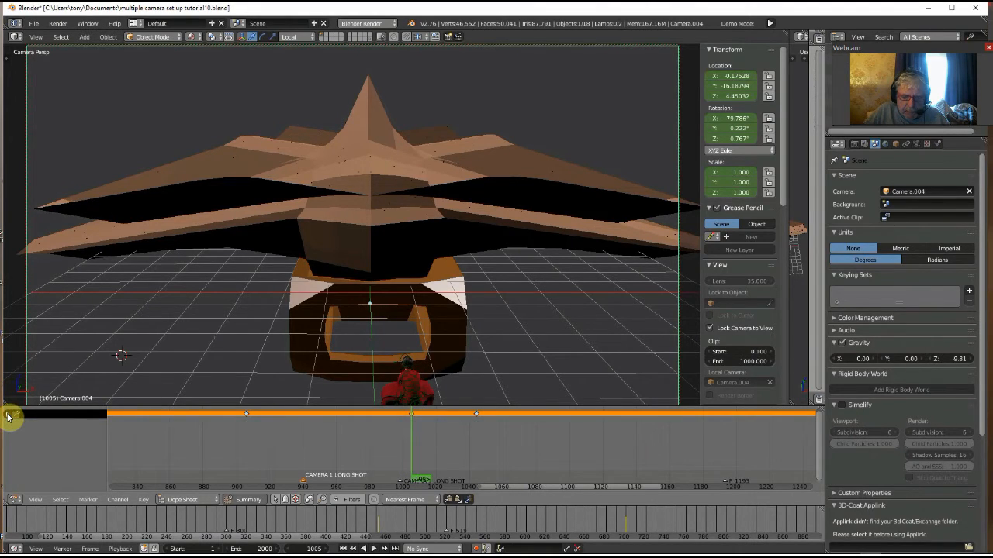
{"action": "left_click", "coordinate": [7, 418]}
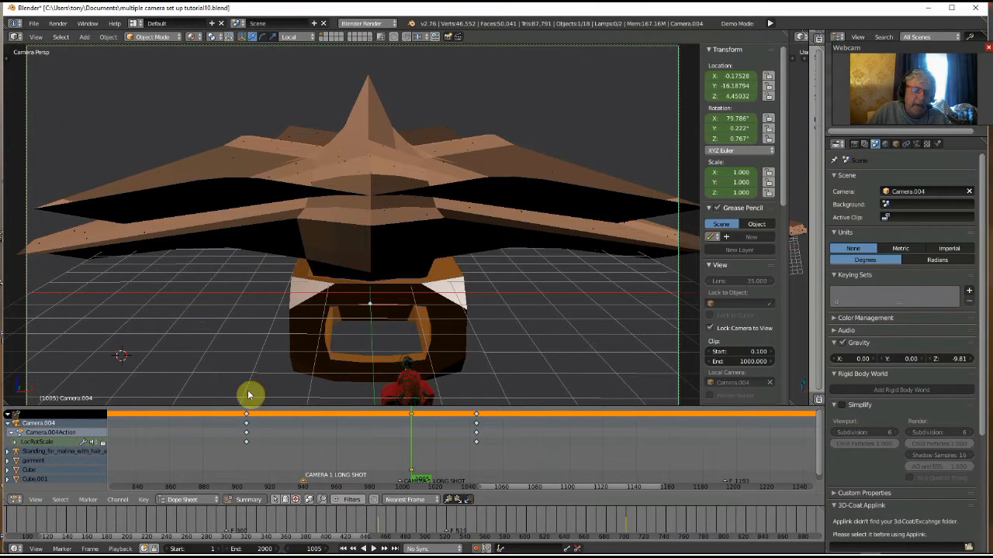
- Save the project as a new incremented copy named multiple camera set up tutorial11.blend in the Documents folder
{"action": "left_click", "coordinate": [35, 24]}
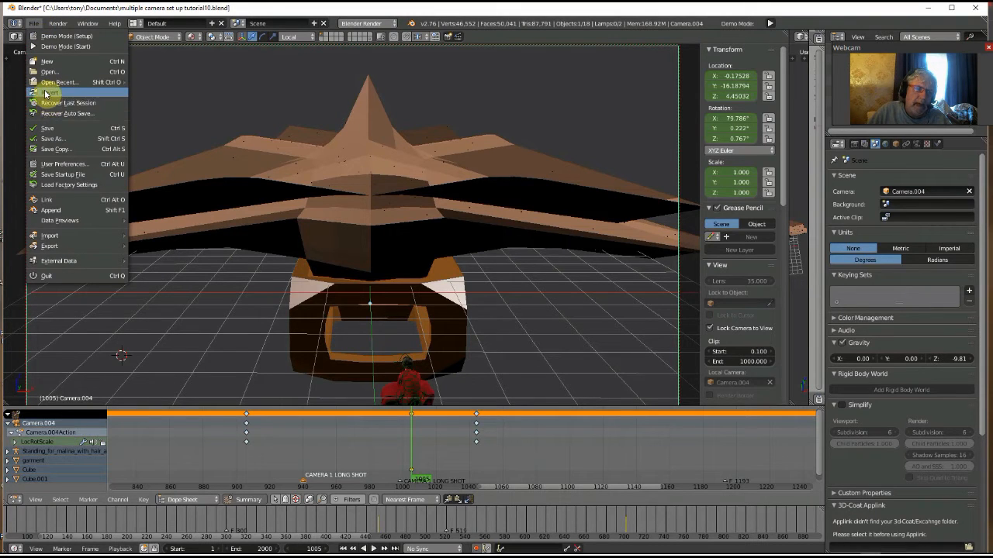
{"action": "left_click", "coordinate": [51, 141]}
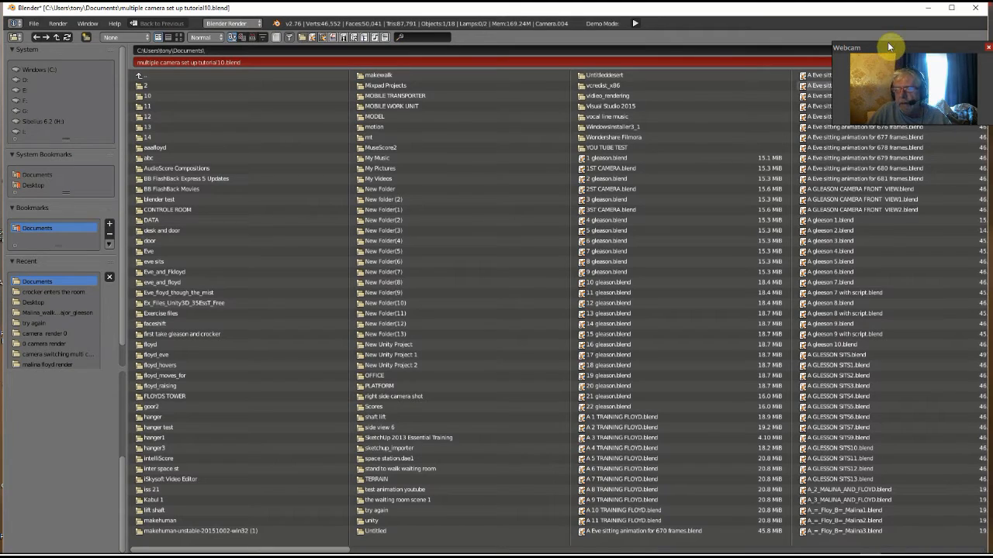
{"action": "left_click_drag", "start_coordinate": [887, 43], "coordinate": [886, 68]}
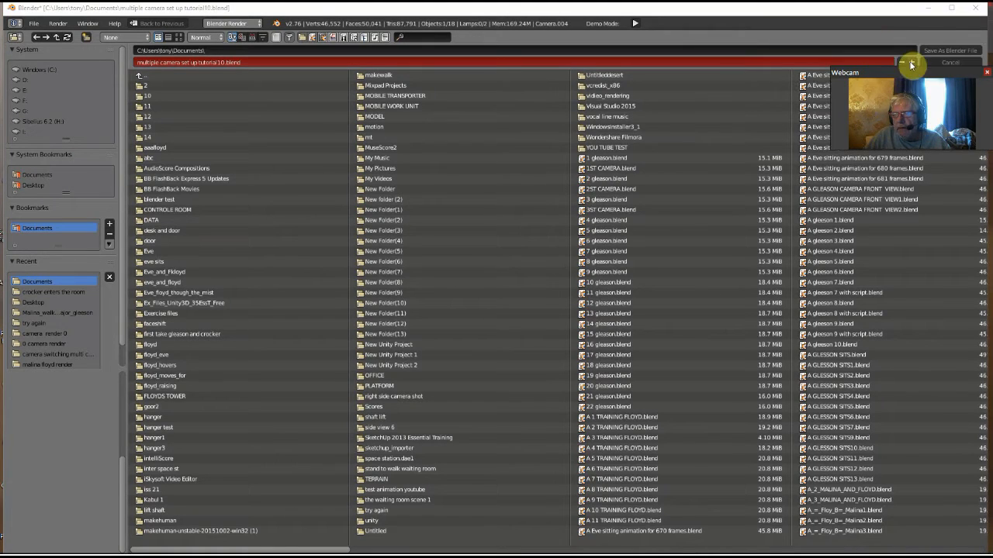
{"action": "left_click", "coordinate": [911, 63]}
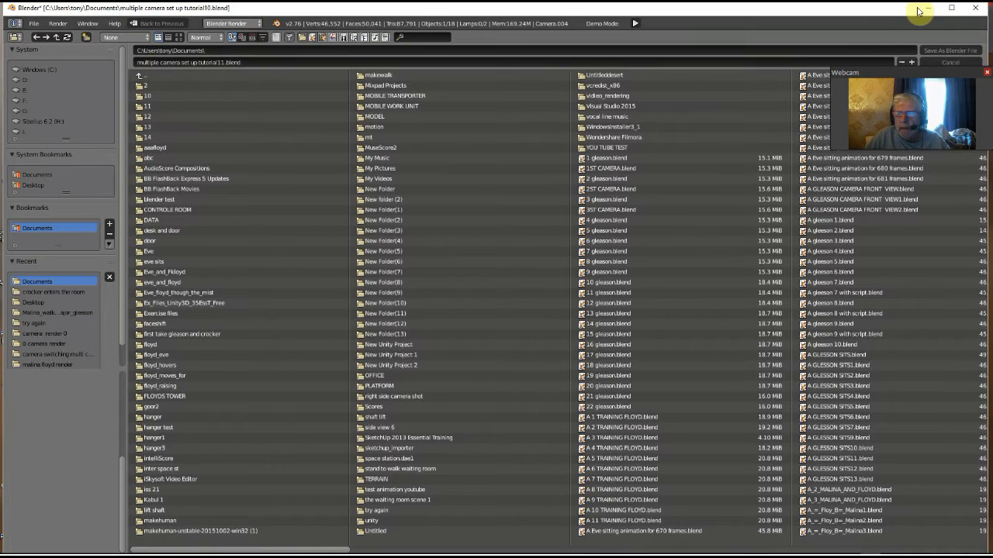
{"action": "left_click", "coordinate": [944, 51]}
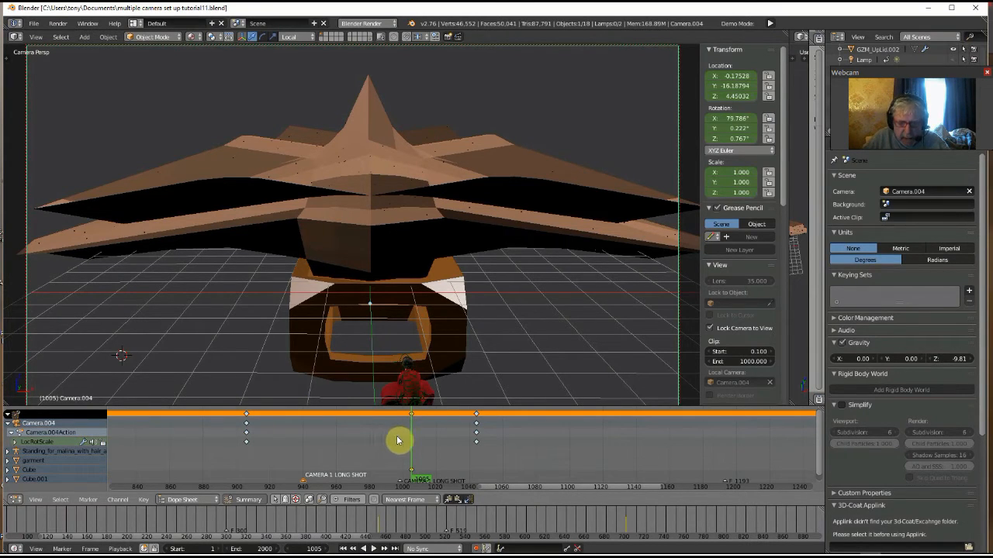
- Delete Camera.004's keyframe at frame 1005 in the Dope Sheet
{"action": "left_click_drag", "start_coordinate": [418, 473], "coordinate": [416, 470]}
{"action": "key", "text": "b"}
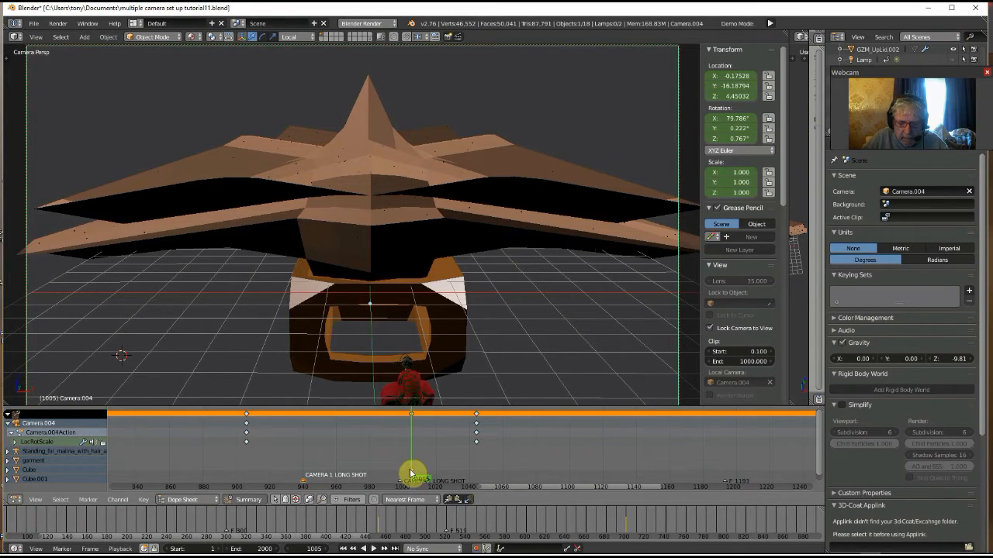
{"action": "key", "text": "x"}
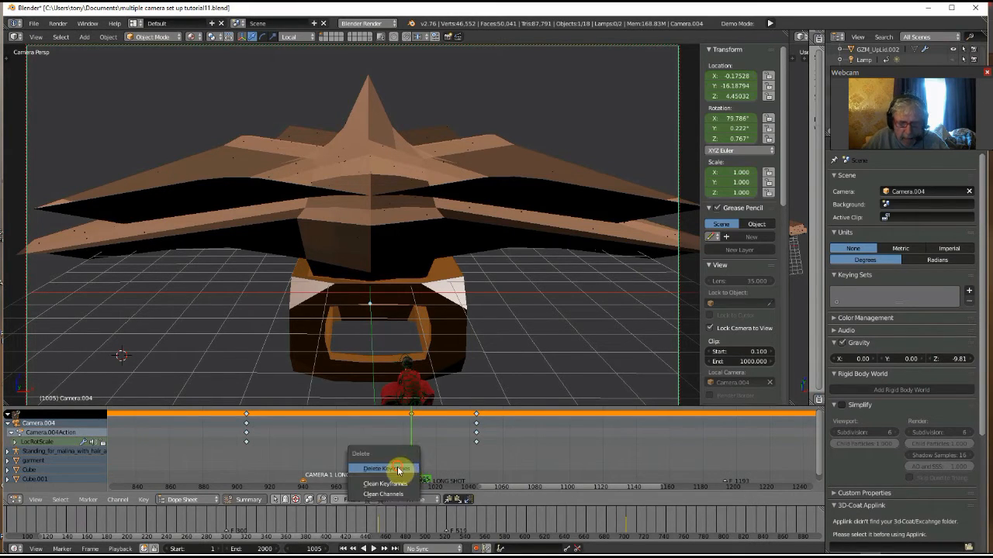
{"action": "left_click", "coordinate": [397, 469]}
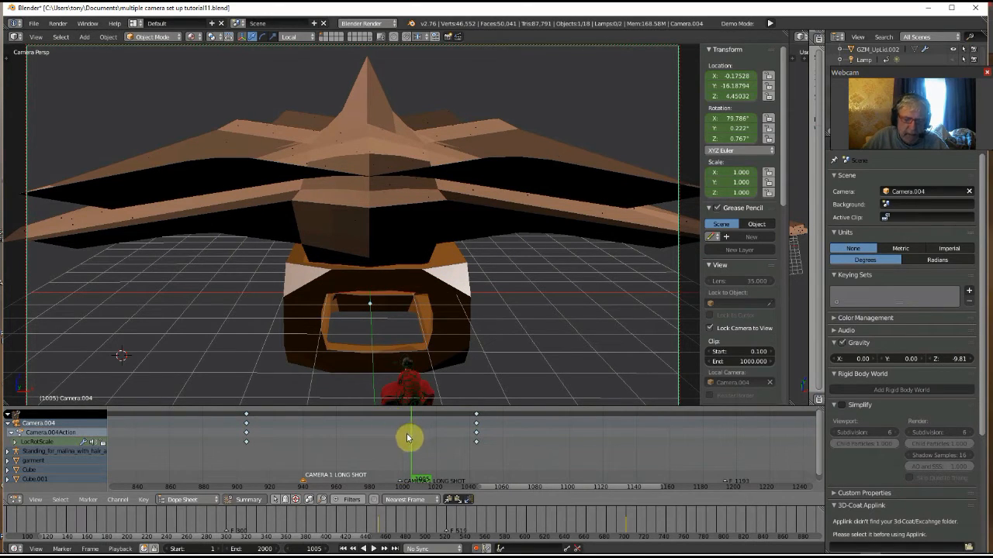
- Play the animation from frame 897 through to frame 1268 to check the camera move
{"action": "left_click", "coordinate": [233, 429]}
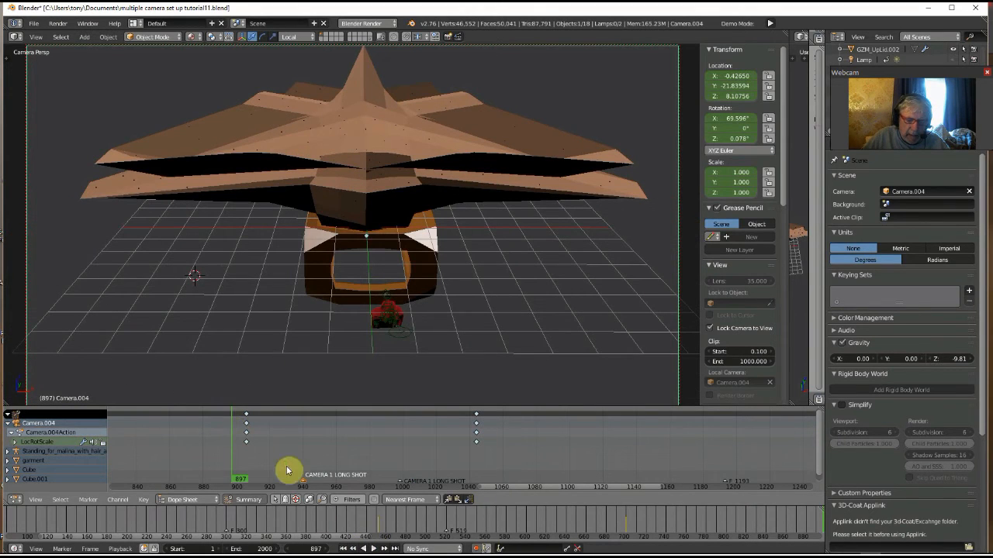
{"action": "left_click", "coordinate": [373, 549]}
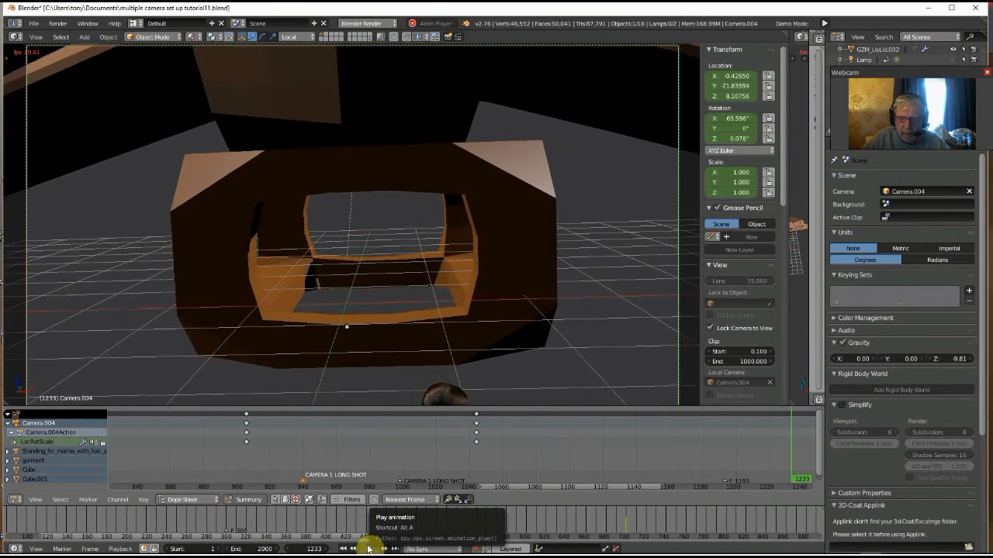
{"action": "left_click", "coordinate": [370, 548]}
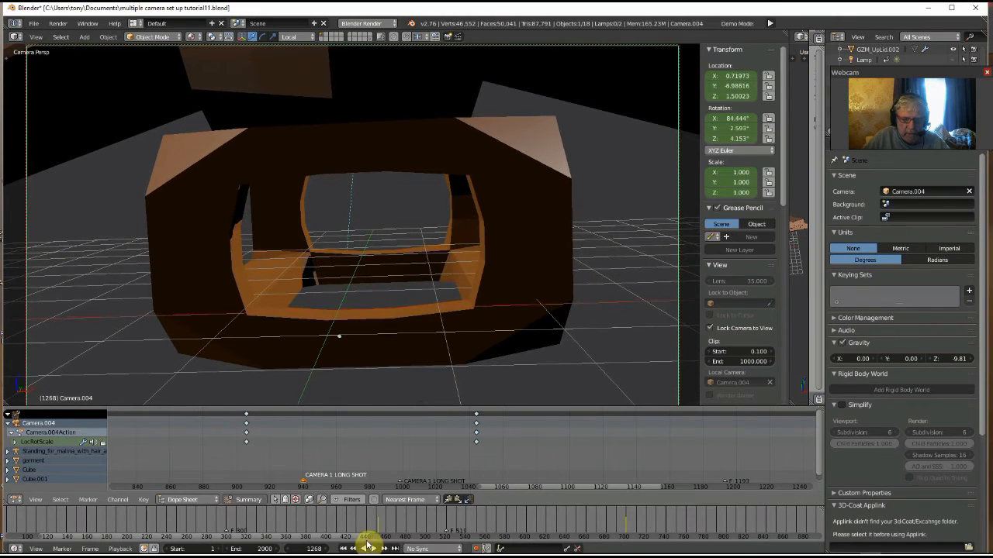
- Step between Camera.004's adjacent keyframes at frames 1342 and 1343 to compare their camera views
{"action": "middle_click_drag", "start_coordinate": [527, 450], "coordinate": [215, 492]}
{"action": "middle_click_drag", "start_coordinate": [570, 455], "coordinate": [449, 479]}
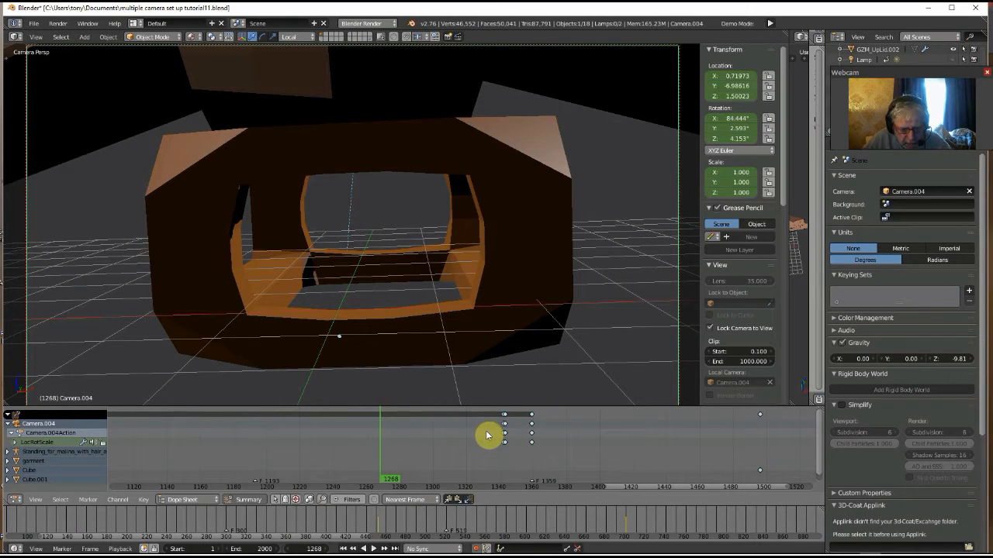
{"action": "middle_click_drag", "start_coordinate": [484, 436], "coordinate": [549, 448], "text": "ctrl"}
{"action": "left_click", "coordinate": [665, 418]}
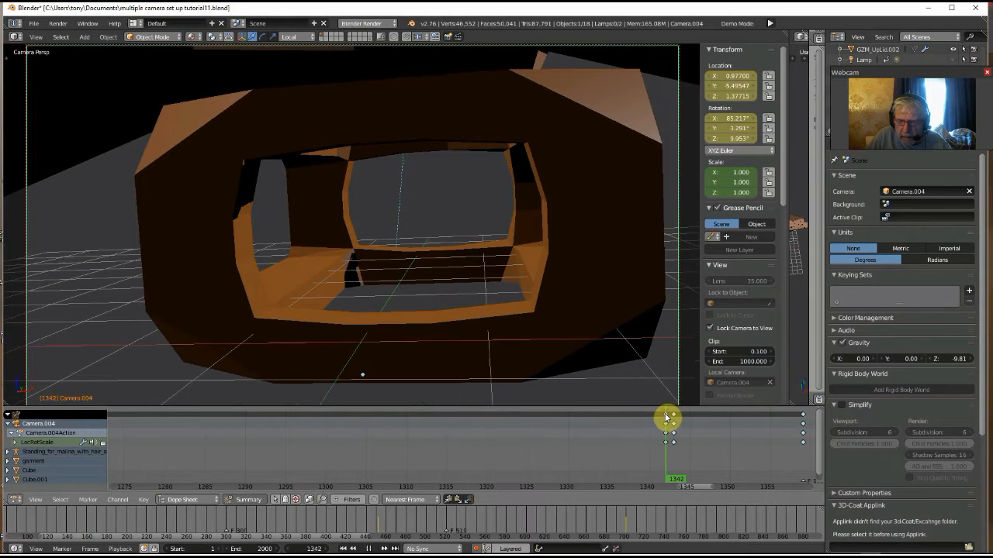
{"action": "left_click", "coordinate": [673, 417]}
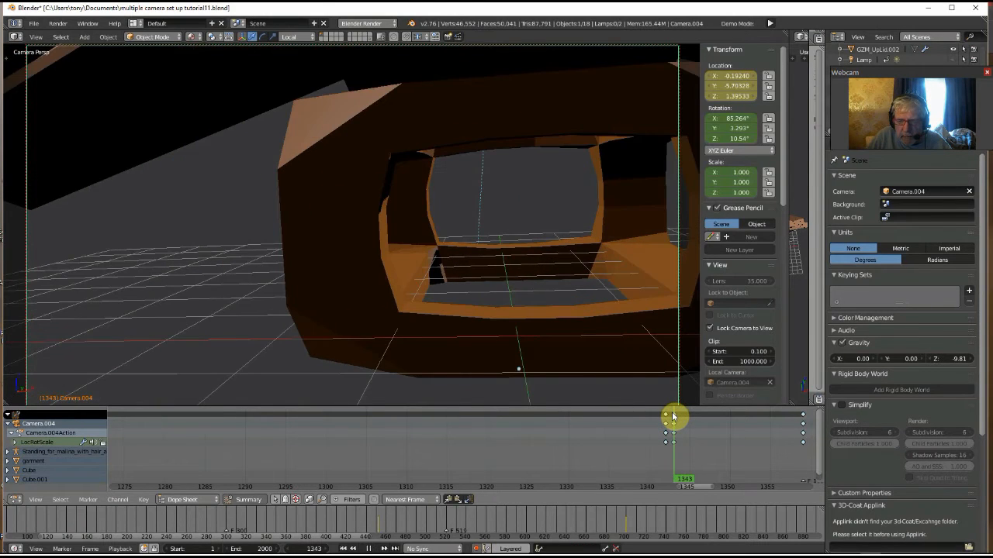
{"action": "left_click", "coordinate": [667, 417]}
{"action": "mouse_move", "coordinate": [667, 417]}
{"action": "left_mouse_down"}
{"action": "mouse_move", "coordinate": [804, 435]}
{"action": "mouse_move", "coordinate": [666, 443]}
{"action": "mouse_move", "coordinate": [673, 419]}
{"action": "left_mouse_up"}
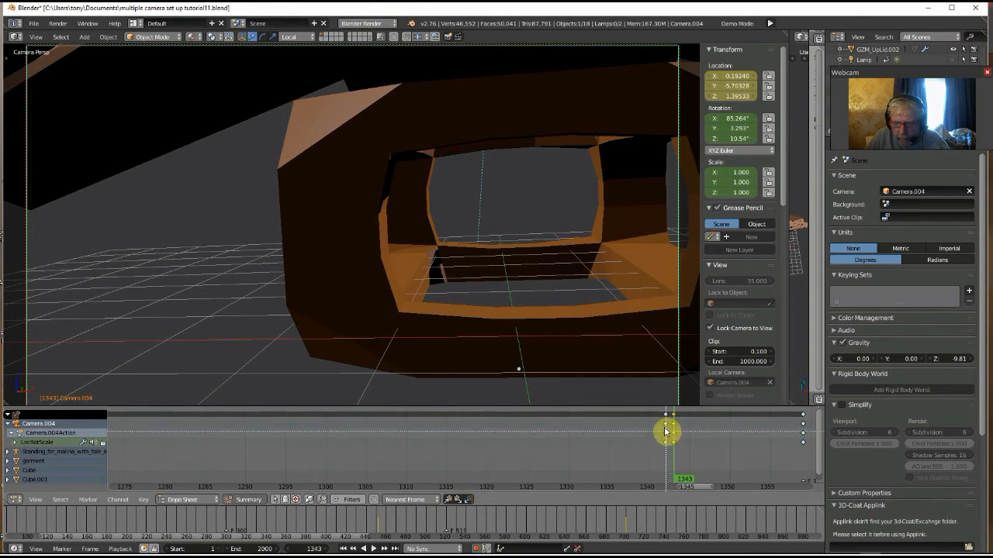
- Delete Camera.004's keyframe at frame 1343
{"action": "left_click", "coordinate": [674, 415]}
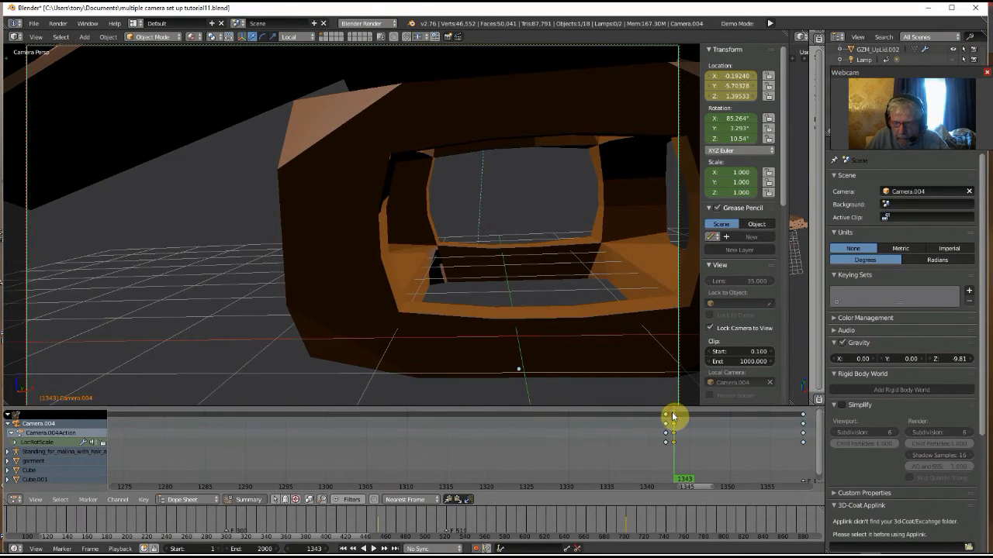
{"action": "key", "text": "x"}
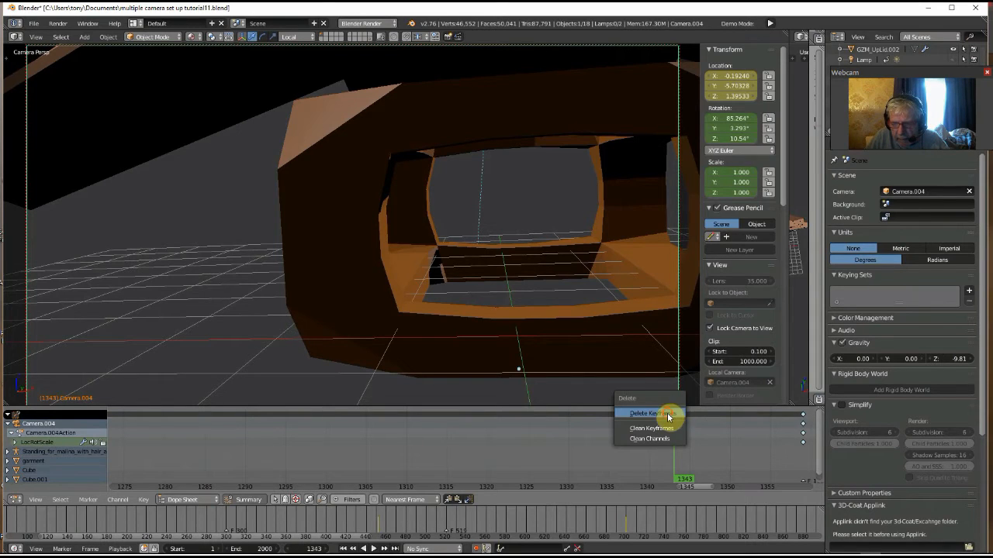
{"action": "left_click", "coordinate": [668, 415]}
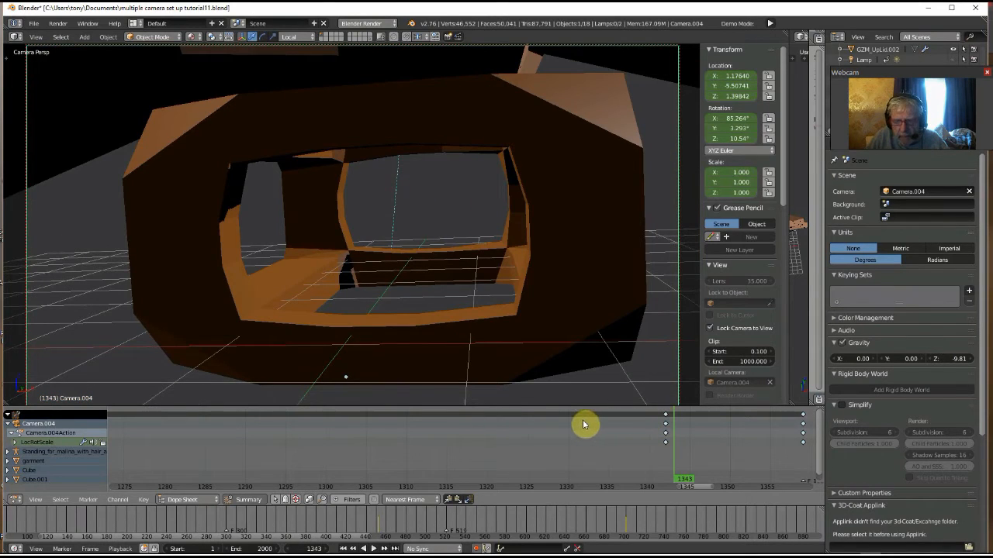
- Scrub the animation back and forth between about frames 1328 and 1353, ending on frame 1342, to check the camera move
{"action": "left_click_drag", "start_coordinate": [353, 417], "coordinate": [706, 416]}
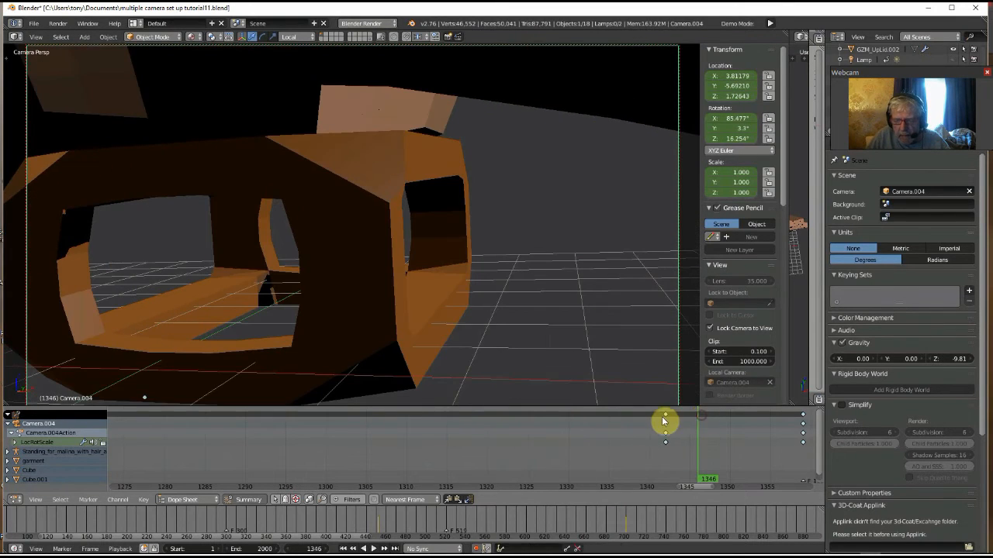
{"action": "left_click_drag", "start_coordinate": [618, 423], "coordinate": [561, 427]}
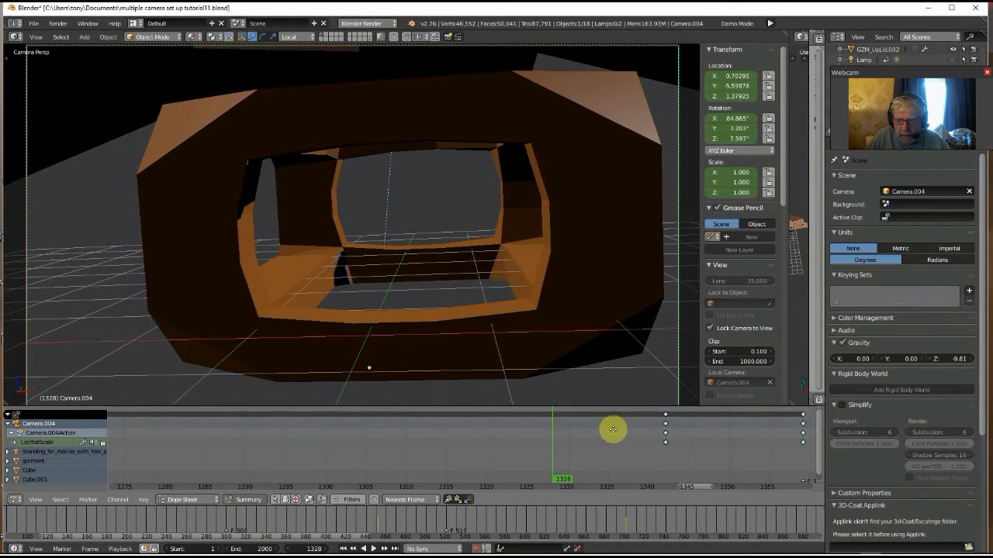
{"action": "middle_click_drag", "start_coordinate": [612, 429], "coordinate": [294, 433]}
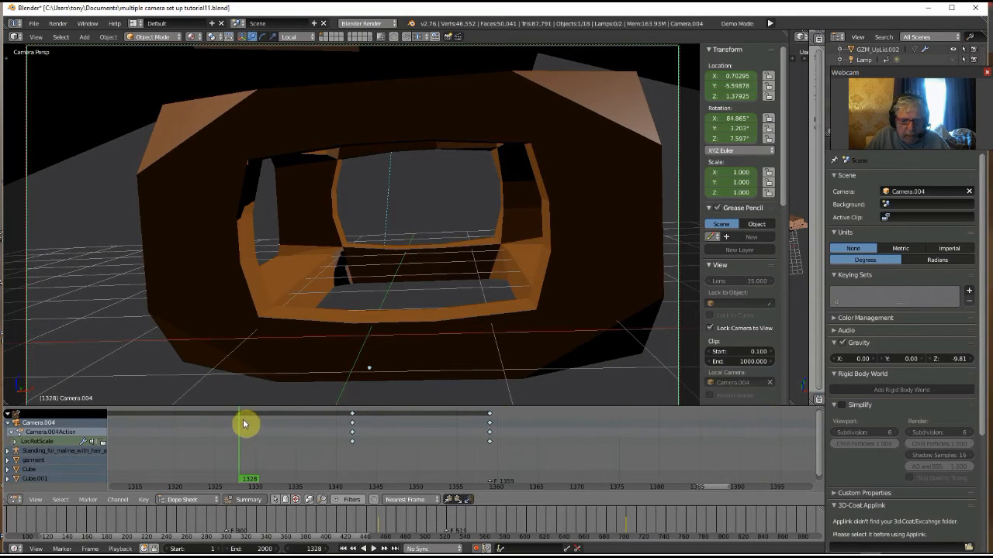
{"action": "key", "text": "alt+a"}
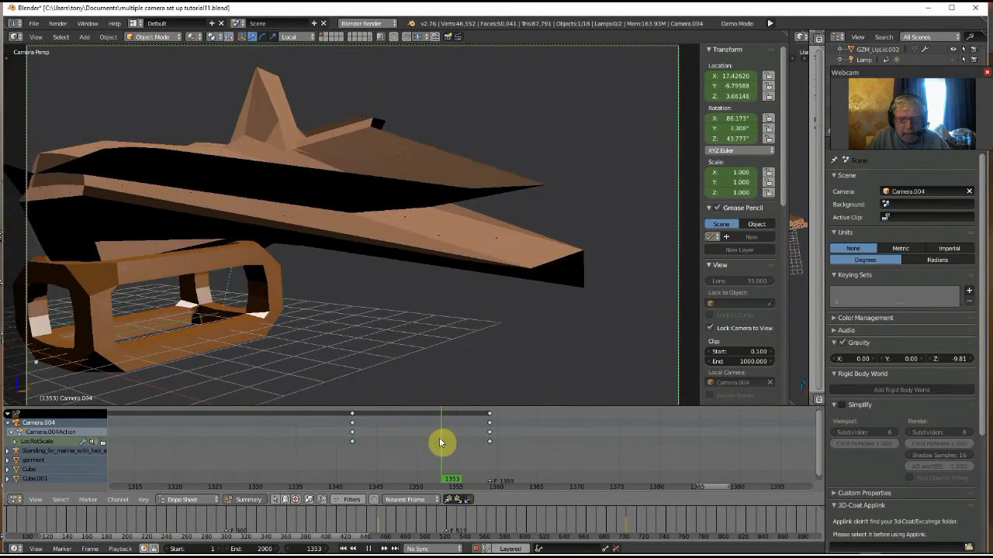
{"action": "left_click_drag", "start_coordinate": [473, 442], "coordinate": [355, 442]}
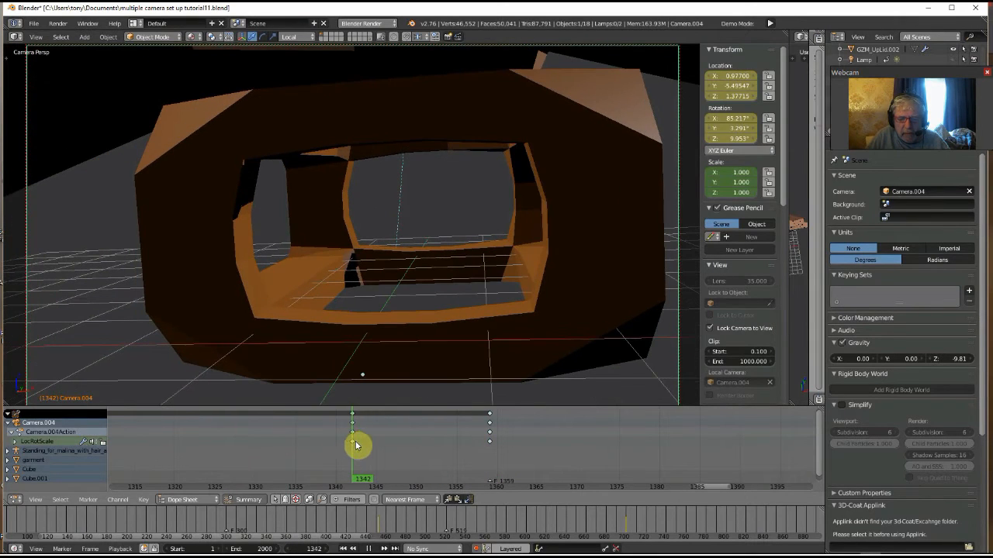
- Move Camera.004's keyframe at frame 1359 to about frame 1430 in the Dope Sheet
{"action": "left_click", "coordinate": [488, 418]}
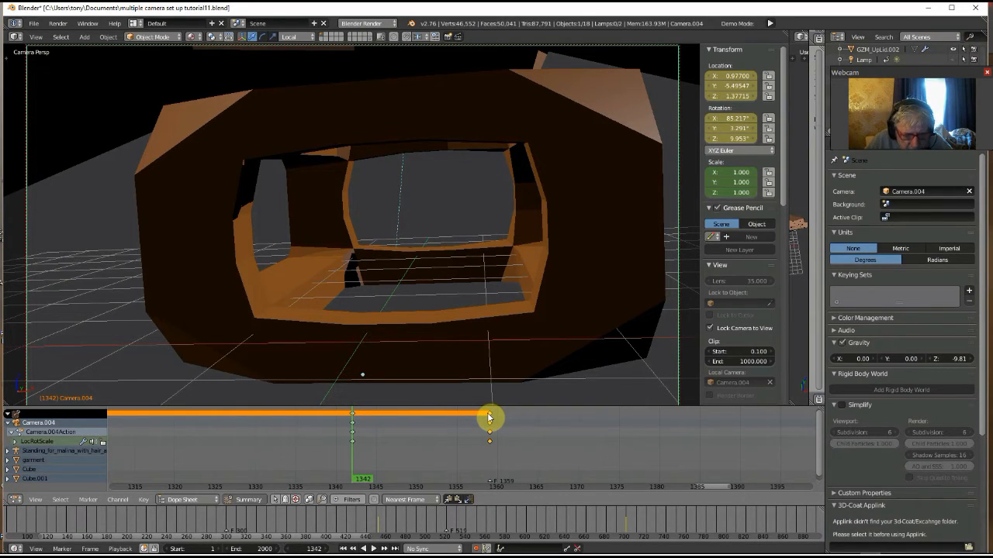
{"action": "left_click_drag", "start_coordinate": [488, 418], "coordinate": [561, 418]}
{"action": "left_click_drag", "start_coordinate": [627, 419], "coordinate": [783, 422]}
{"action": "left_click", "coordinate": [782, 426]}
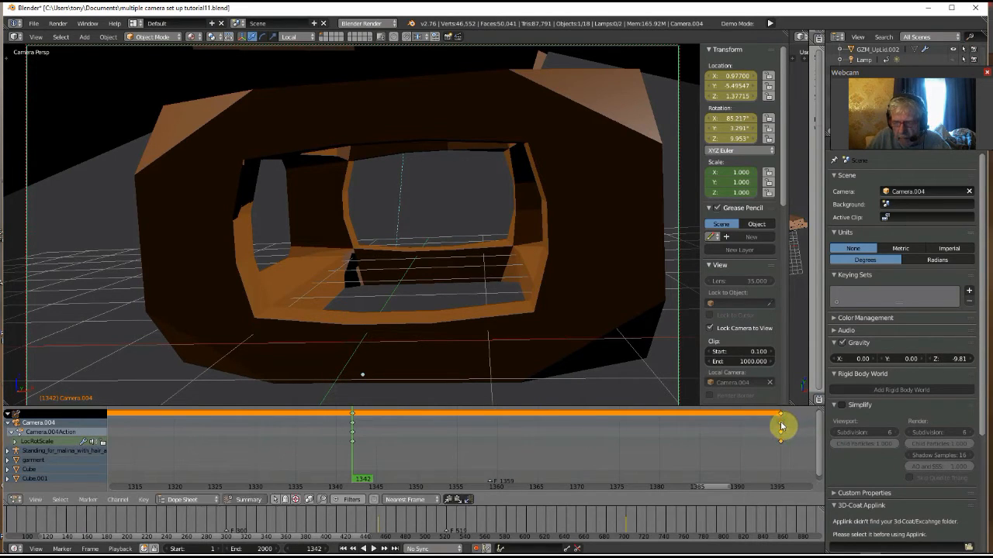
{"action": "middle_click_drag", "start_coordinate": [745, 450], "coordinate": [374, 458]}
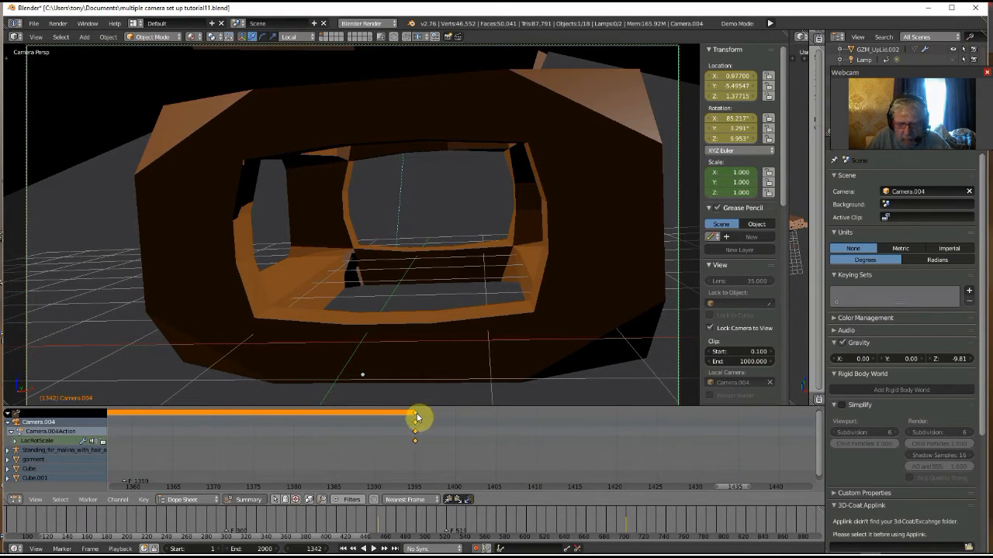
{"action": "left_click_drag", "start_coordinate": [416, 416], "coordinate": [661, 432]}
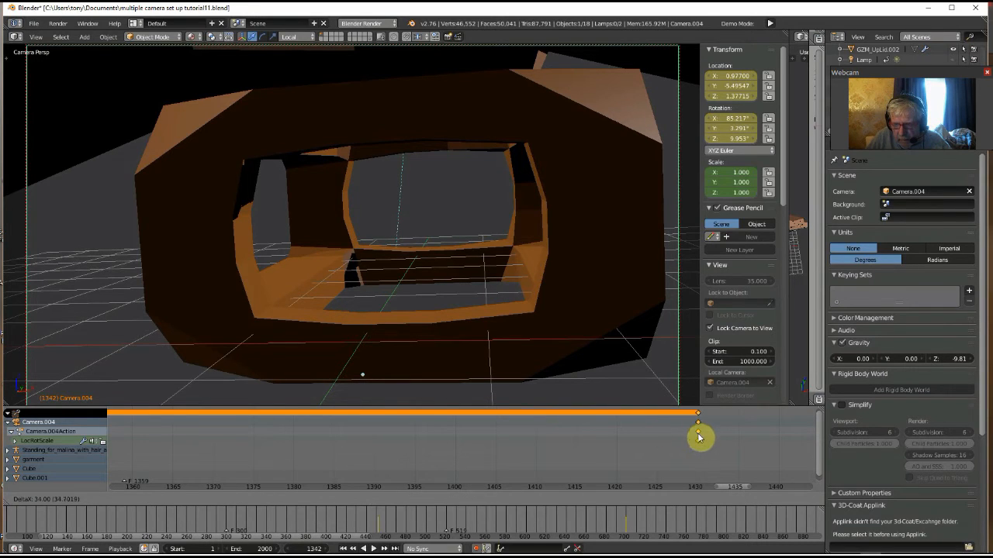
{"action": "left_click", "coordinate": [698, 439]}
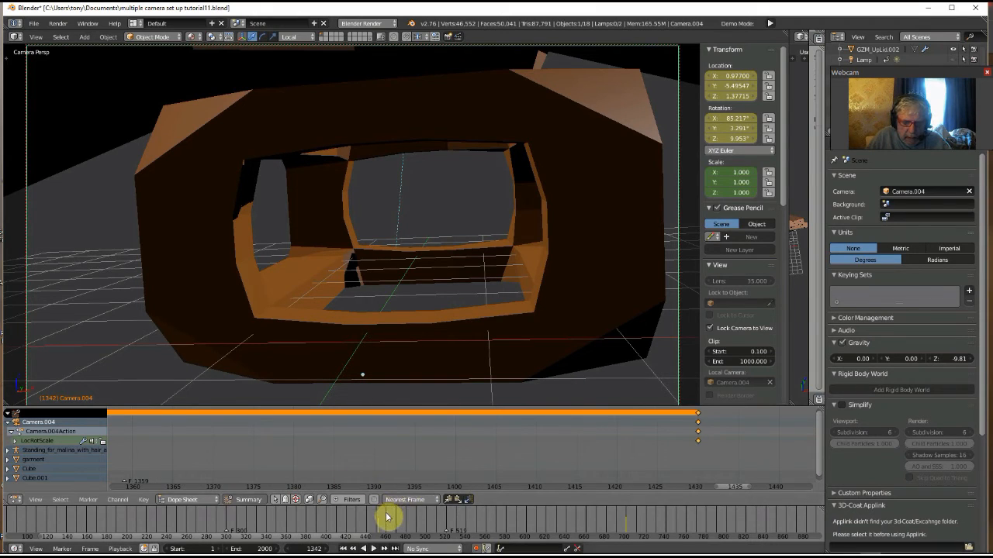
- Play the animation from frame 1044 through to frame 1665 to check the retimed camera move
{"action": "scroll", "coordinate": [543, 525], "scroll_direction": "right", "scroll_amount": 10, "text": "ctrl"}
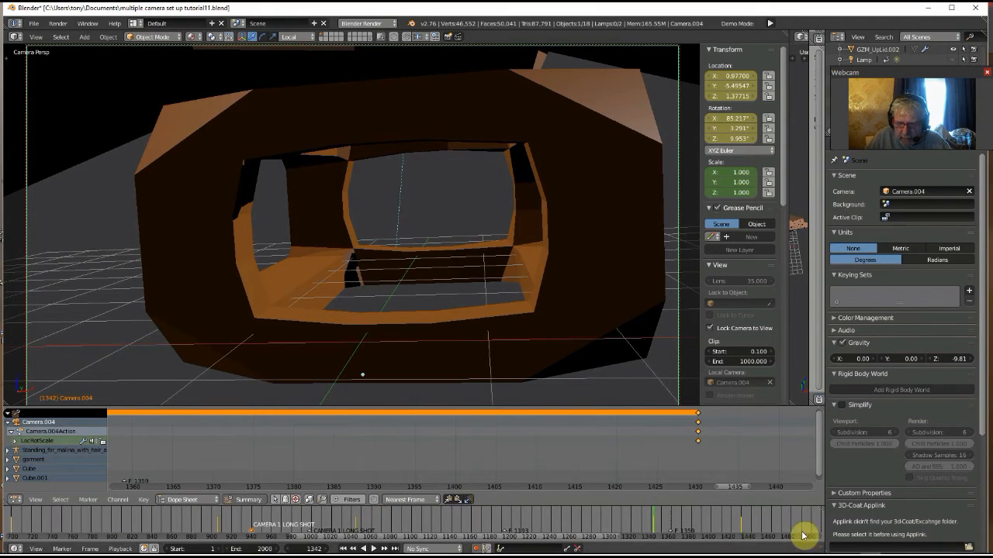
{"action": "scroll", "coordinate": [704, 523], "scroll_direction": "right", "scroll_amount": 2, "text": "ctrl"}
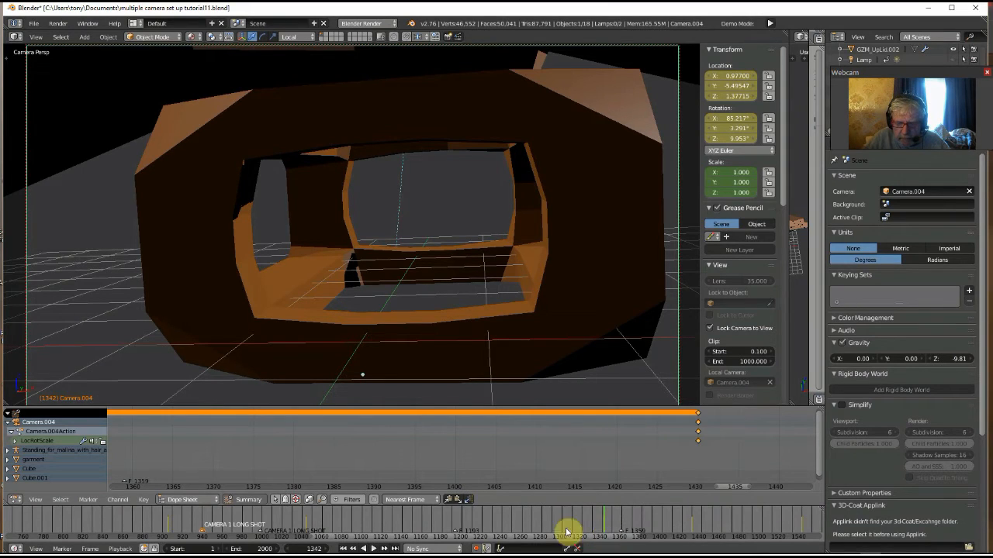
{"action": "left_click", "coordinate": [307, 525]}
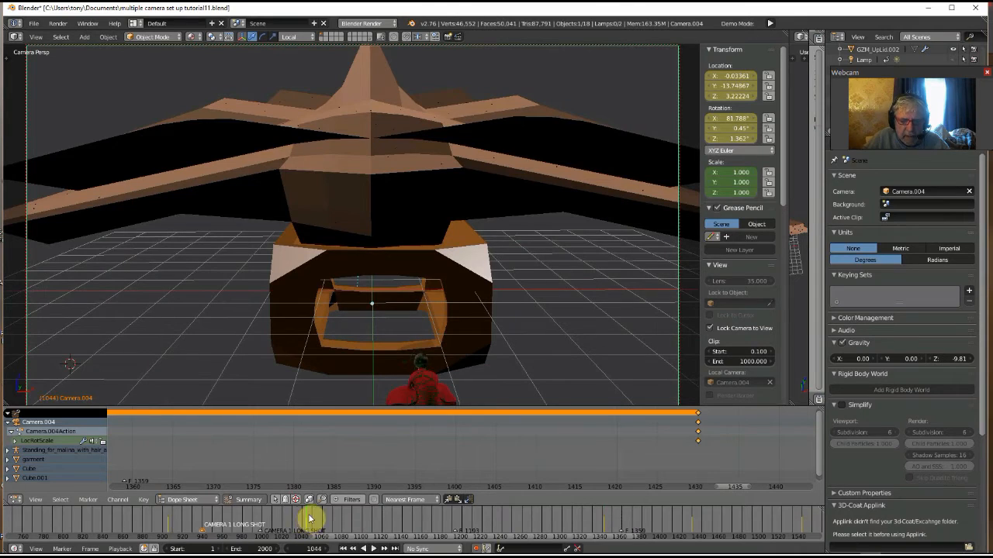
{"action": "left_click", "coordinate": [374, 548]}
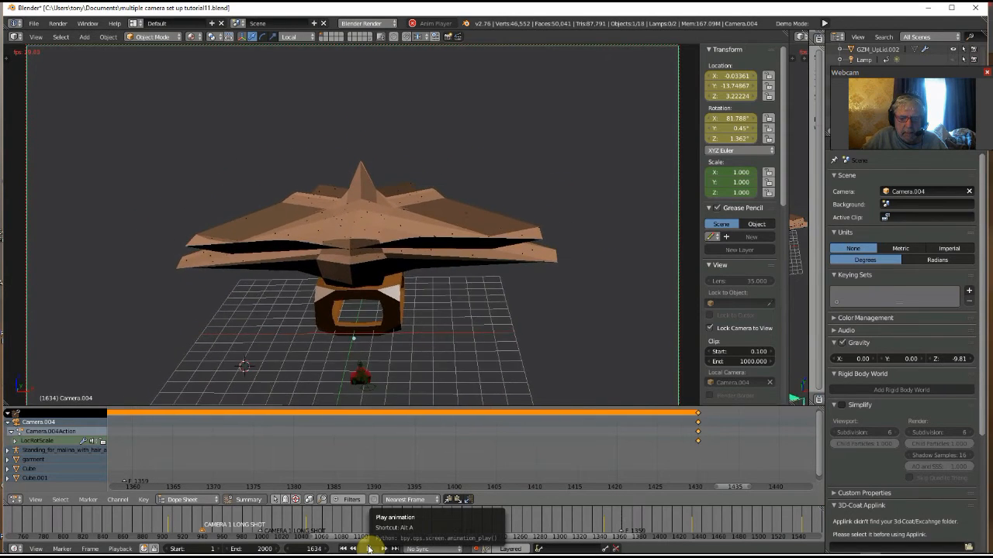
{"action": "left_click", "coordinate": [369, 548]}
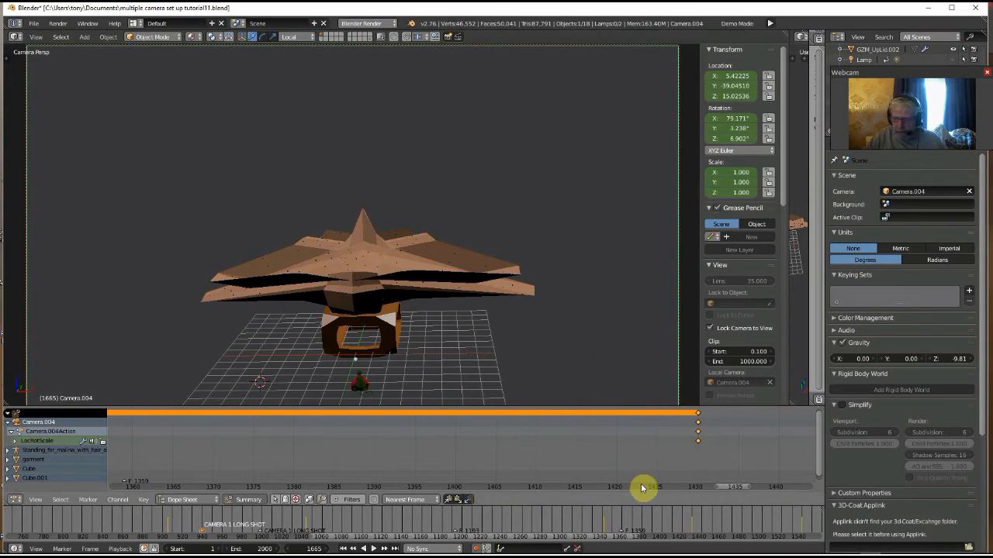
{"action": "mouse_move", "coordinate": [829, 4]}
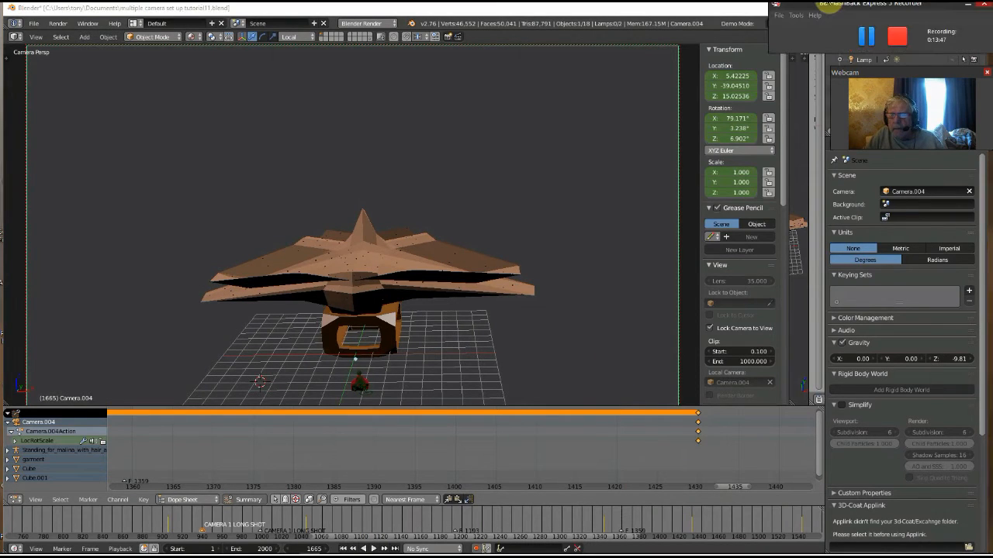
{"action": "left_click", "coordinate": [861, 33]}
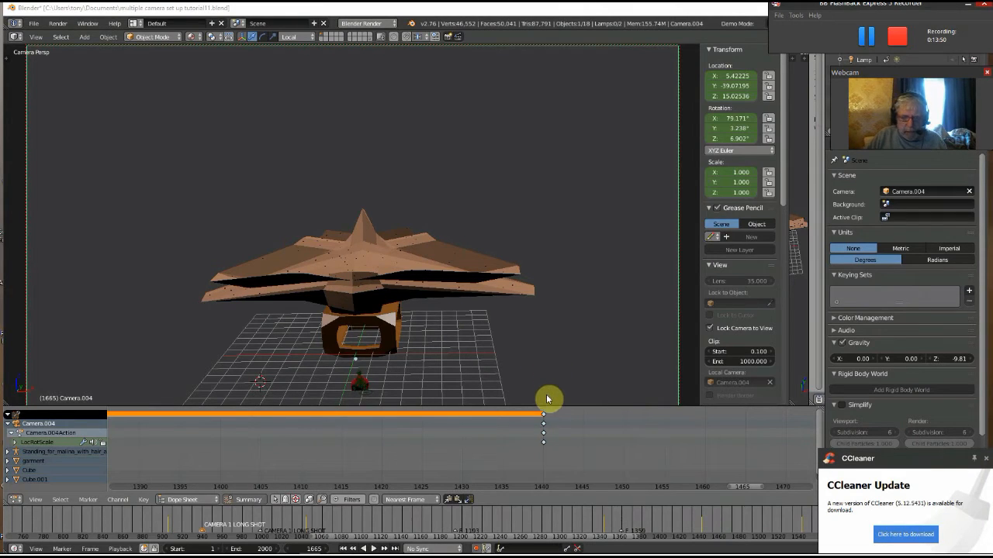
- Scale Camera.004's keyframe at frame 1440 out to frame 1455 in the Dope Sheet, leaving the summary row shown
{"action": "left_click", "coordinate": [544, 417]}
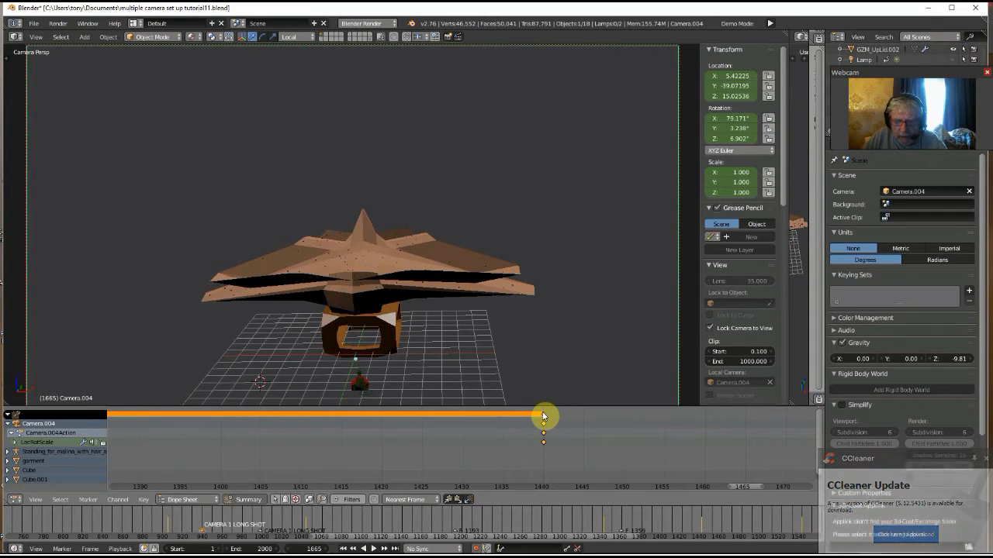
{"action": "key", "text": "s"}
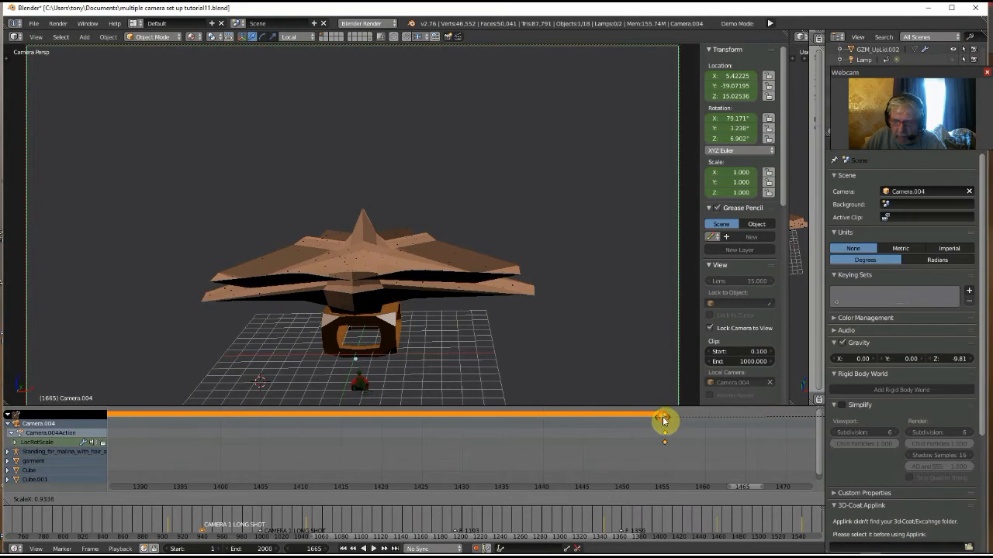
{"action": "left_click", "coordinate": [663, 420]}
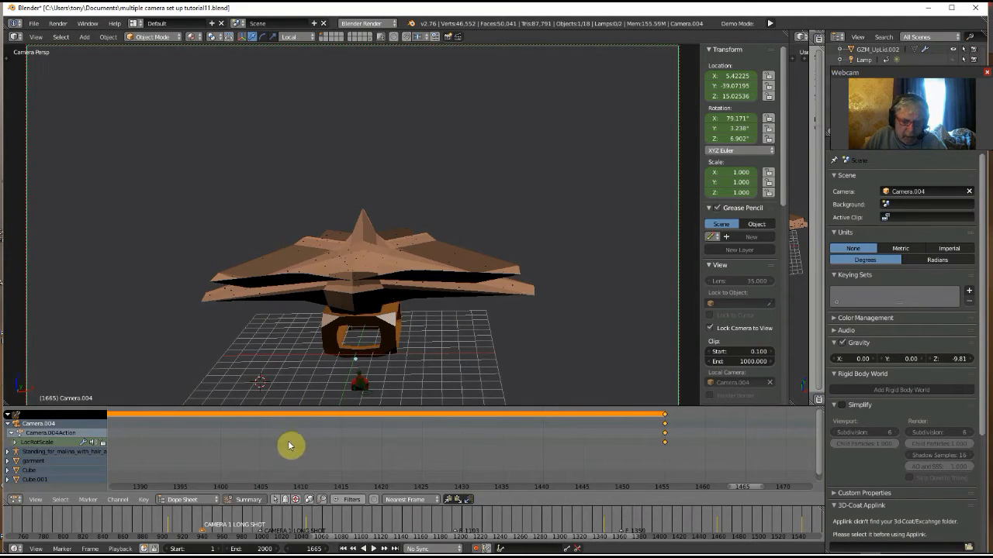
{"action": "left_click", "coordinate": [253, 499]}
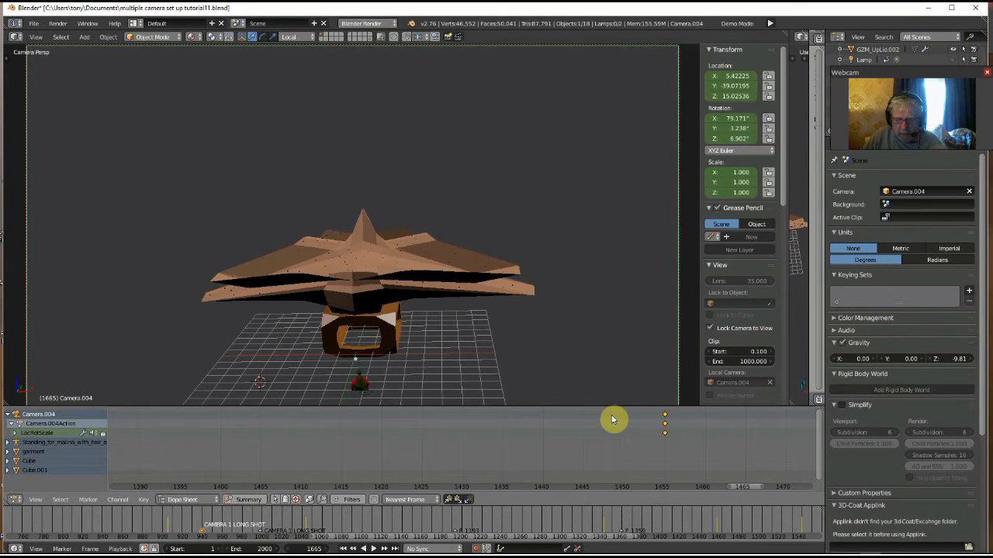
{"action": "left_click", "coordinate": [246, 501]}
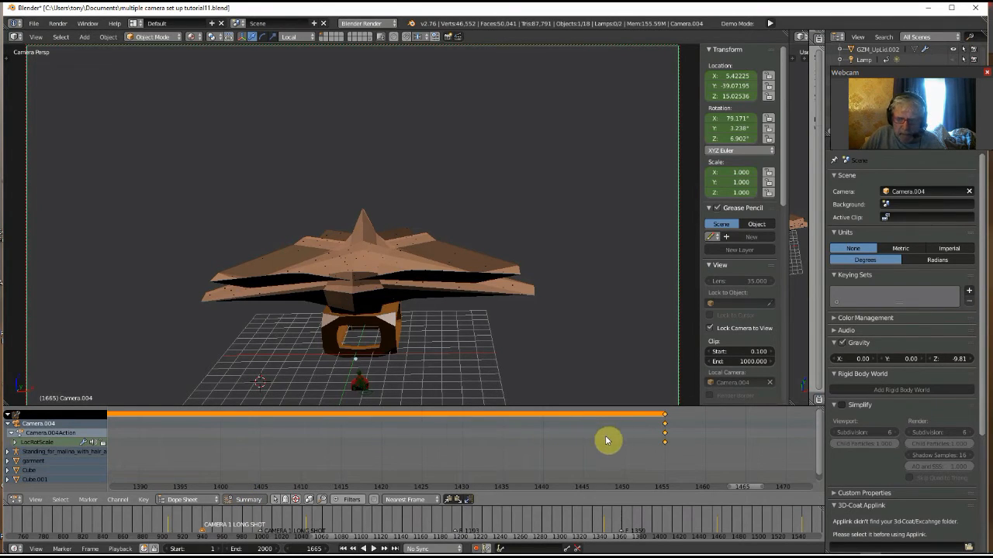
- Set the current frame to 1455 at Camera.004's moved keyframe and play the animation through to frame 1747
{"action": "middle_click_drag", "start_coordinate": [605, 436], "coordinate": [240, 487]}
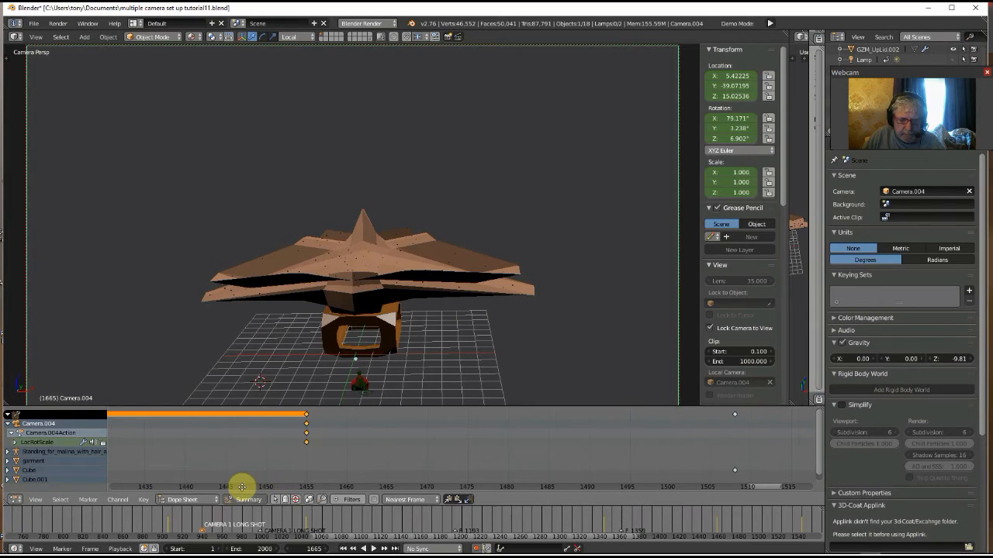
{"action": "middle_click_drag", "start_coordinate": [421, 447], "coordinate": [370, 466]}
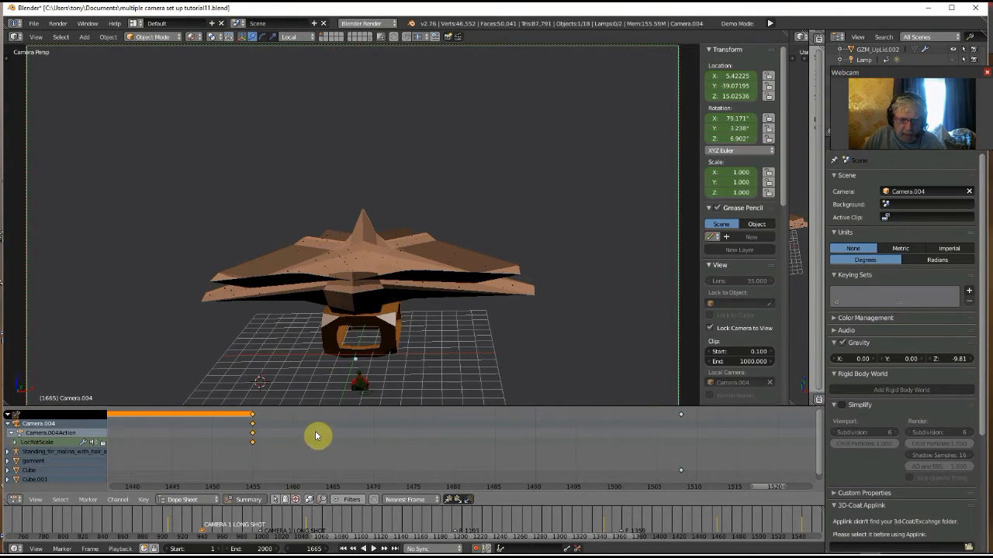
{"action": "left_click", "coordinate": [252, 417]}
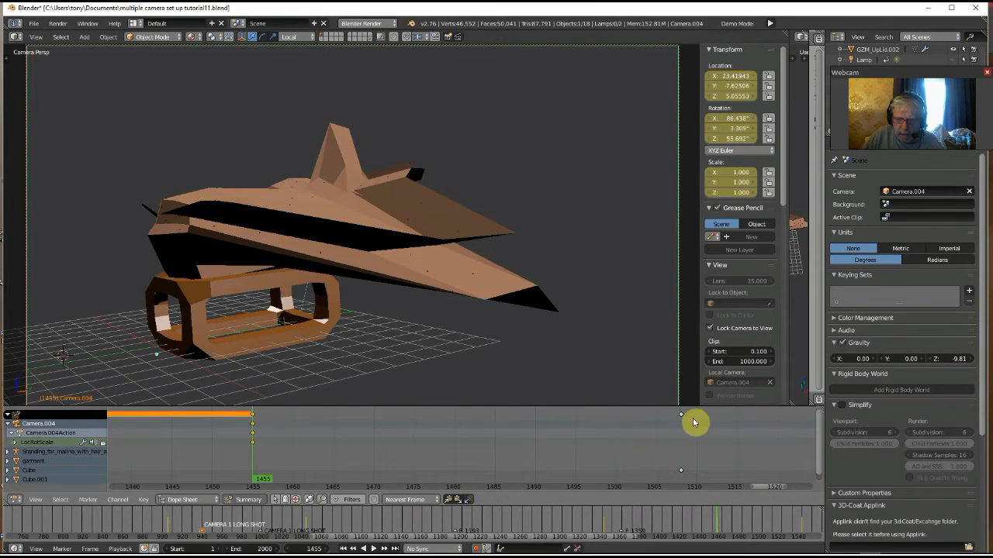
{"action": "left_click", "coordinate": [373, 549]}
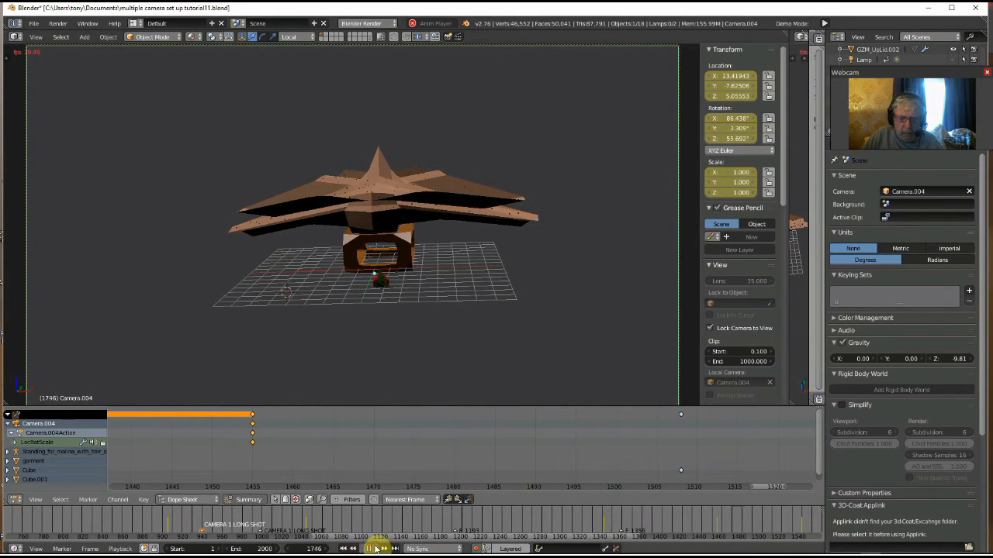
{"action": "left_click", "coordinate": [375, 548]}
- Look through the Dope Sheet keyframes after frame 1505 and set the current frame to the Cube's keyframe at 1742
{"action": "middle_click_drag", "start_coordinate": [703, 457], "coordinate": [177, 485]}
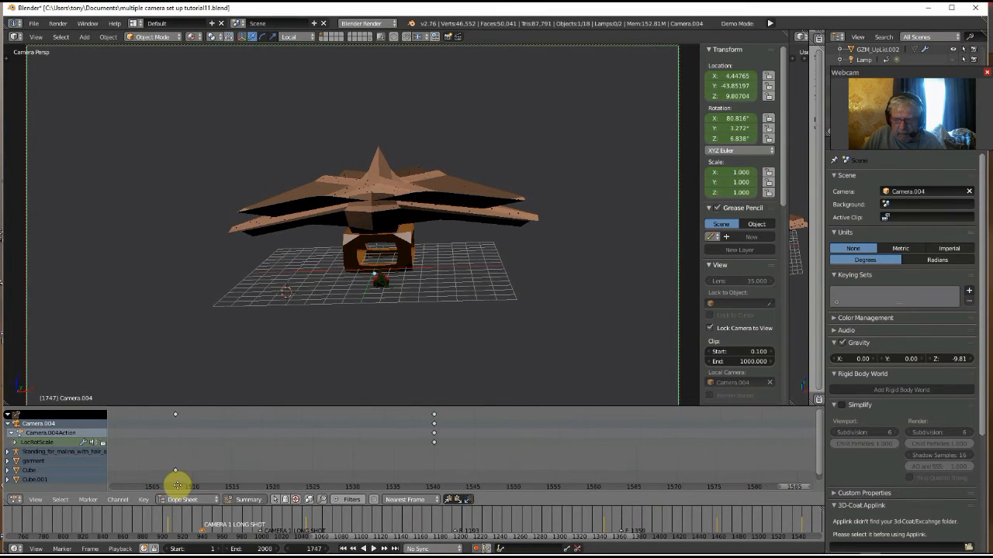
{"action": "middle_click_drag", "start_coordinate": [392, 447], "coordinate": [476, 453]}
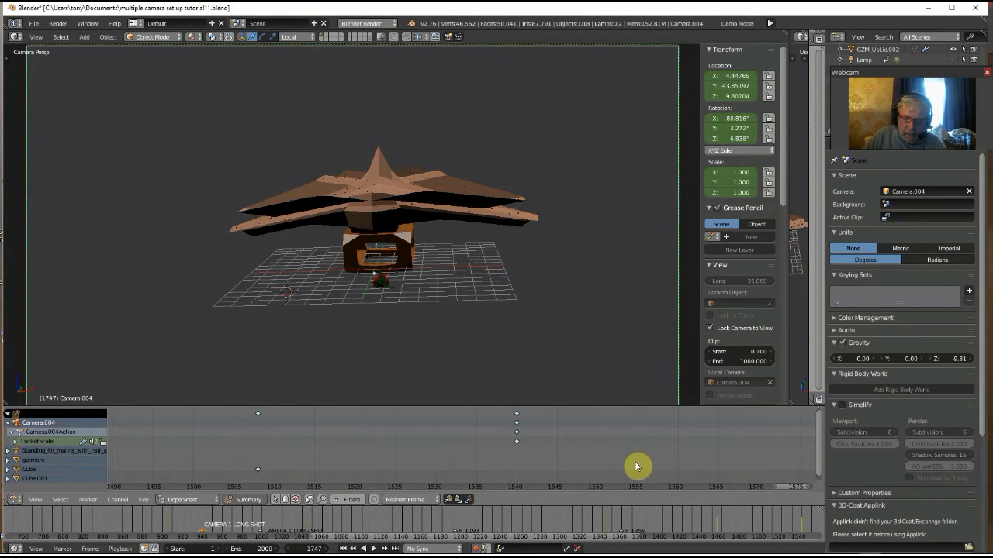
{"action": "middle_click_drag", "start_coordinate": [642, 465], "coordinate": [186, 483]}
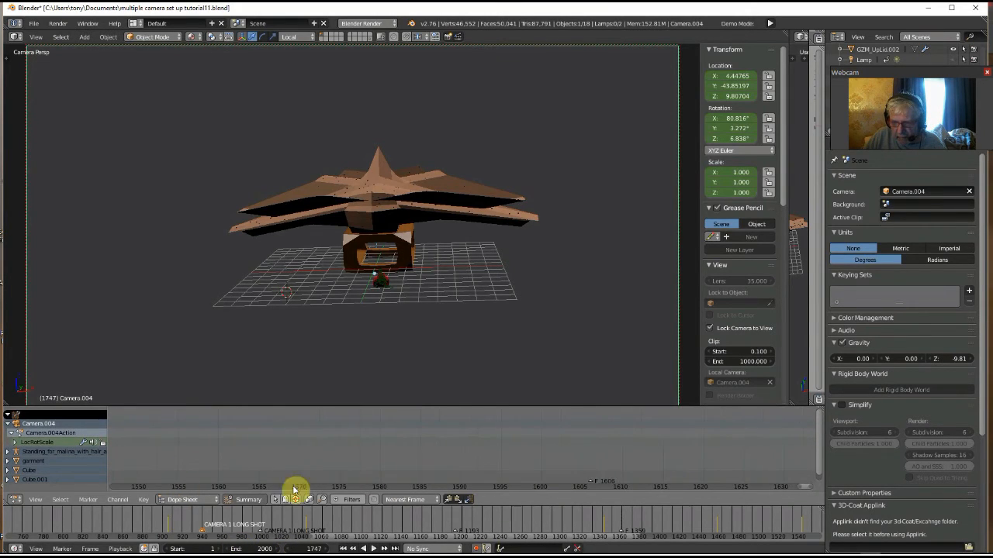
{"action": "scroll", "coordinate": [775, 425], "scroll_direction": "down", "scroll_amount": 8, "text": "ctrl"}
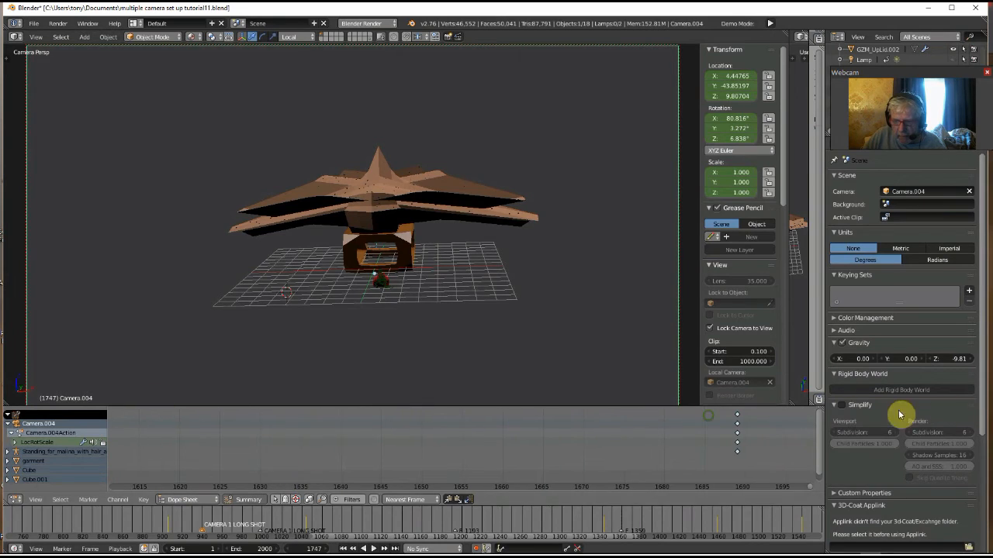
{"action": "scroll", "coordinate": [817, 421], "scroll_direction": "down", "scroll_amount": 1, "text": "ctrl"}
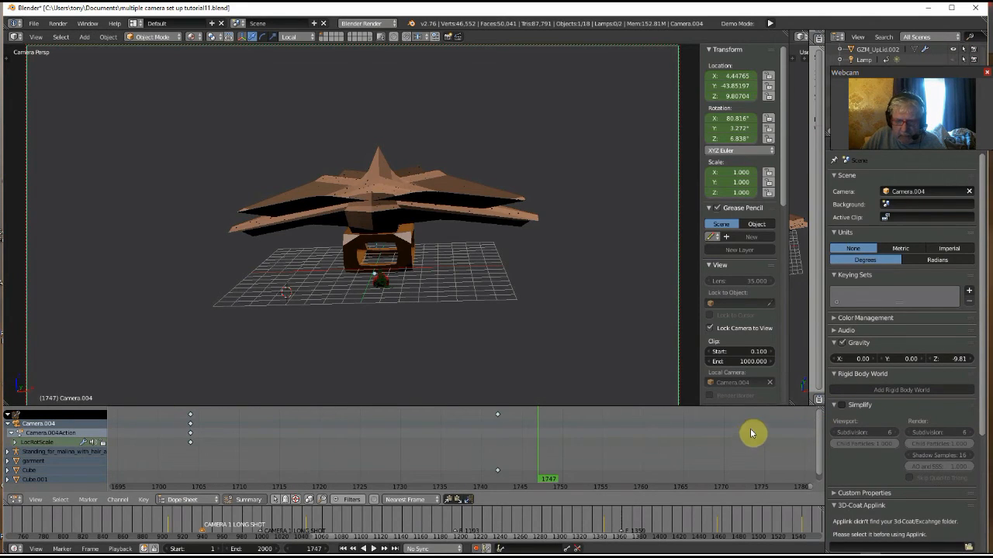
{"action": "left_click", "coordinate": [499, 417]}
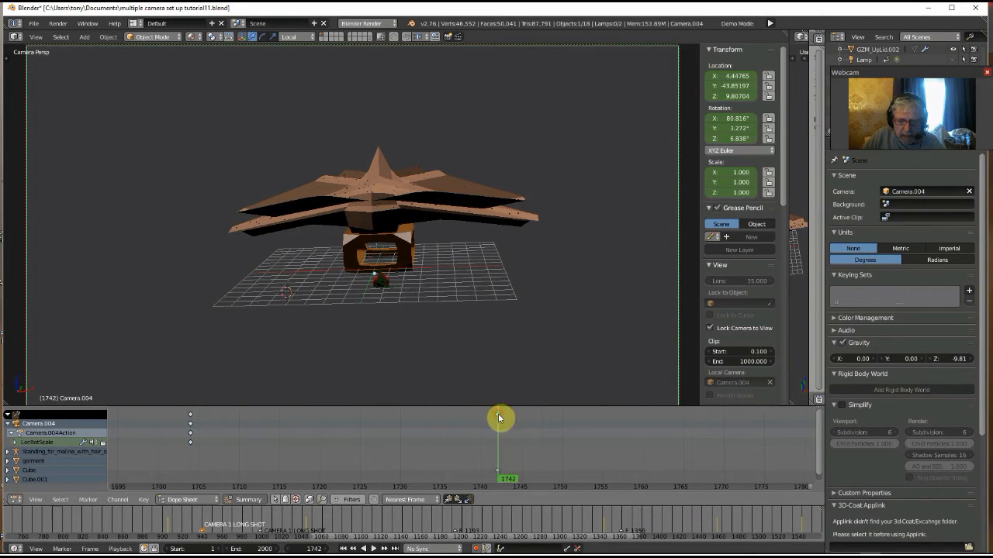
{"action": "left_click", "coordinate": [249, 501]}
{"action": "left_click", "coordinate": [250, 500]}
{"action": "left_click", "coordinate": [249, 500]}
{"action": "left_click", "coordinate": [252, 501]}
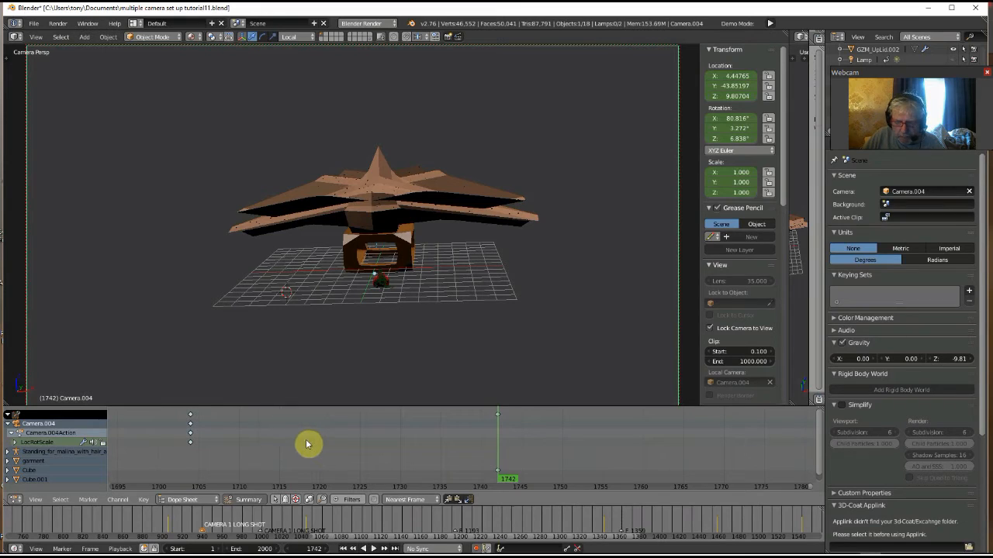
- Scrub back to frame 1703 and play the animation through to frame 1760
{"action": "left_click_drag", "start_coordinate": [193, 419], "coordinate": [190, 473]}
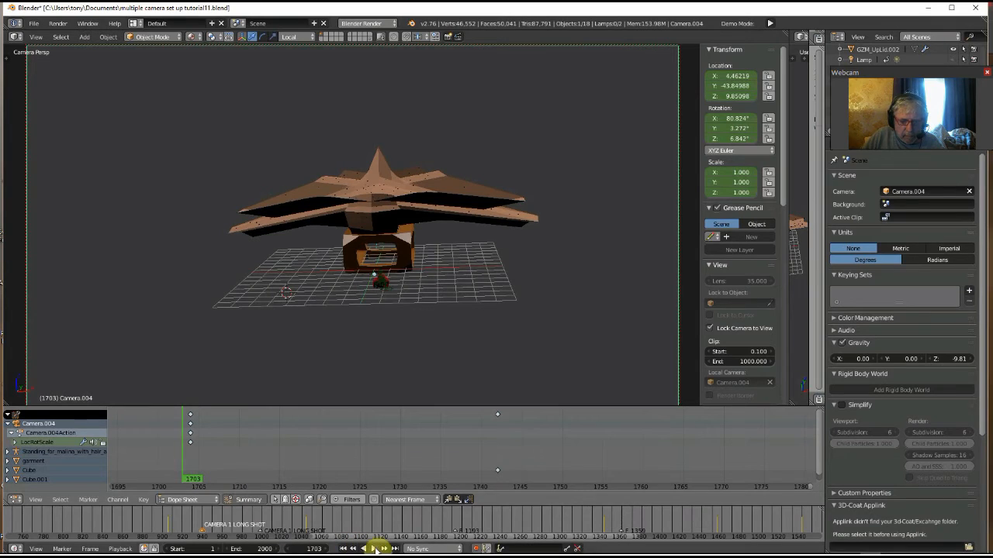
{"action": "left_click", "coordinate": [372, 549]}
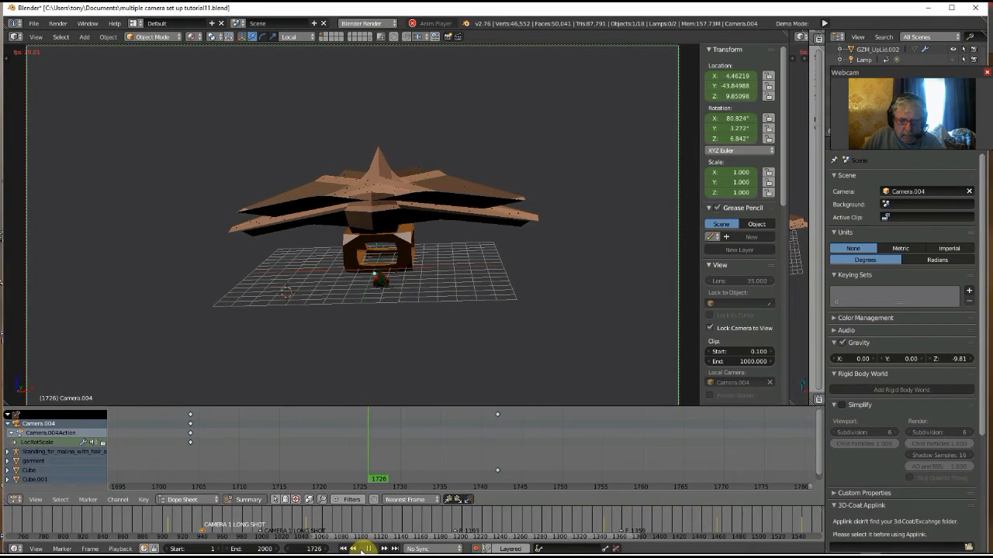
{"action": "left_click", "coordinate": [366, 549]}
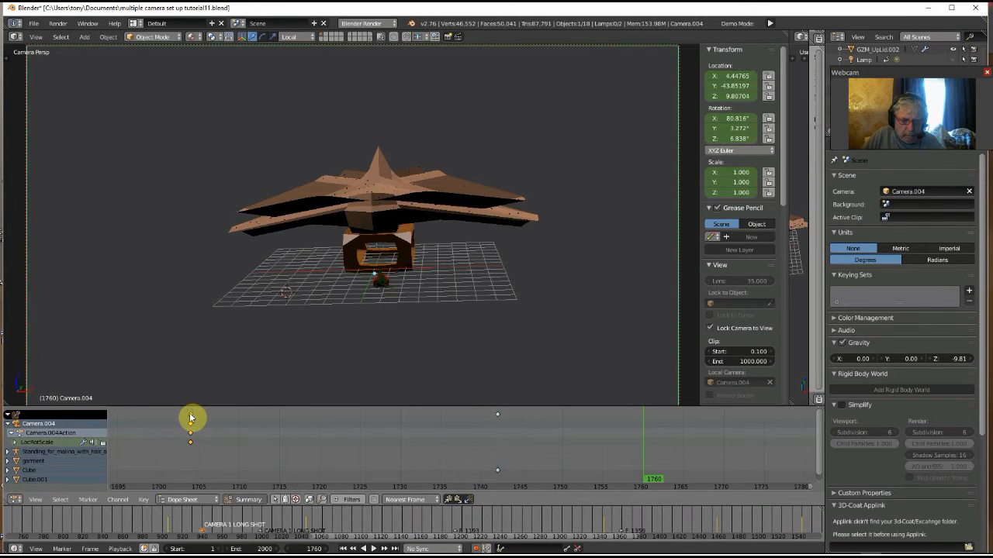
- Hide the Dope Sheet summary row and scrub the current frame back to 1694
{"action": "left_click", "coordinate": [244, 500]}
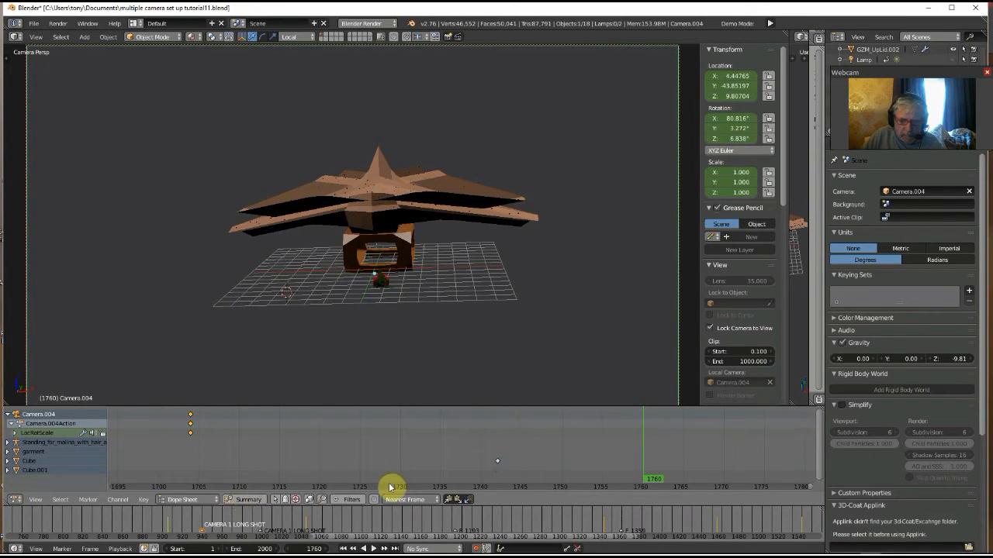
{"action": "left_click_drag", "start_coordinate": [644, 452], "coordinate": [140, 458]}
{"action": "middle_click_drag", "start_coordinate": [173, 452], "coordinate": [408, 468]}
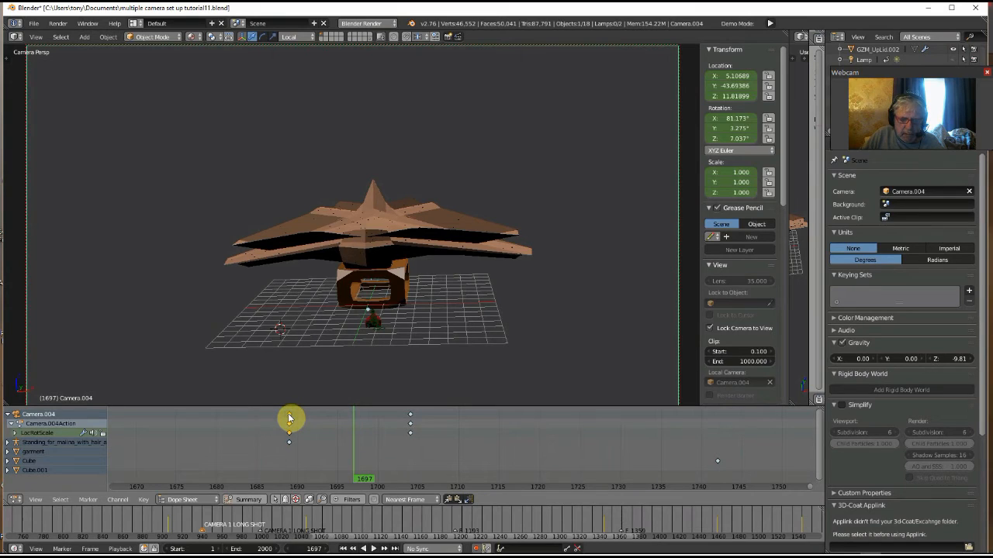
{"action": "left_click_drag", "start_coordinate": [289, 418], "coordinate": [333, 412]}
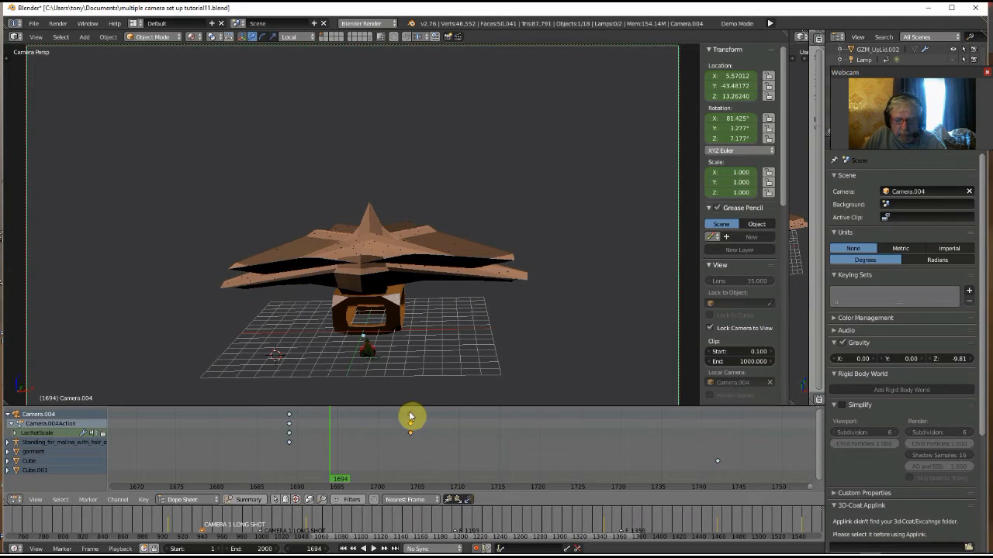
- Move Camera.004's keyframe at frame 1704 to frame 1742 and play the animation from frame 1694 to 1789
{"action": "key", "text": "g"}
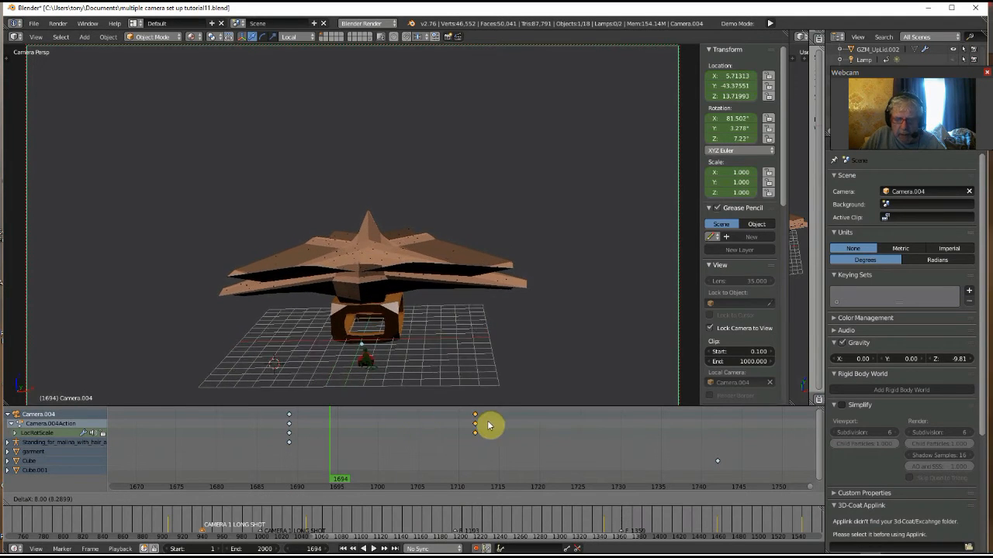
{"action": "left_click", "coordinate": [717, 450]}
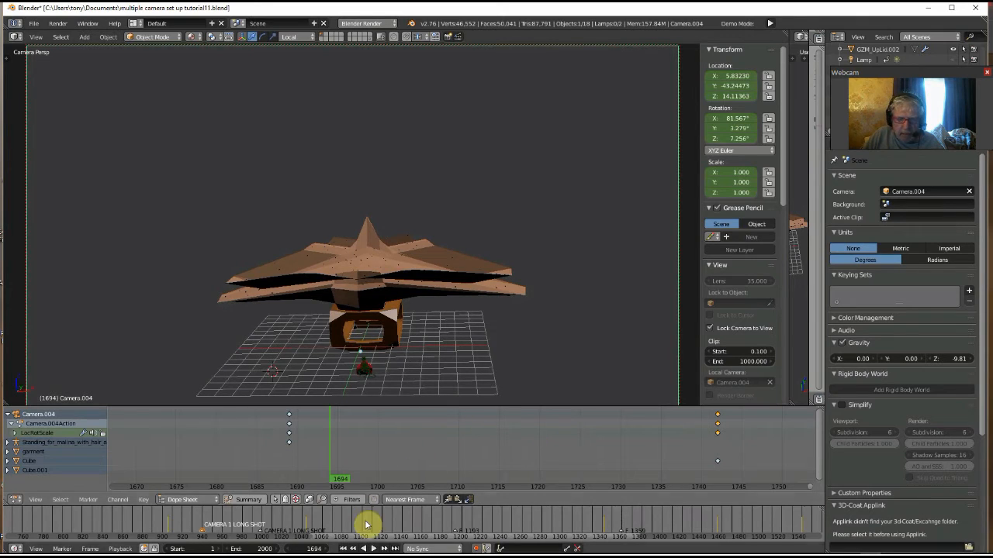
{"action": "left_click", "coordinate": [373, 548]}
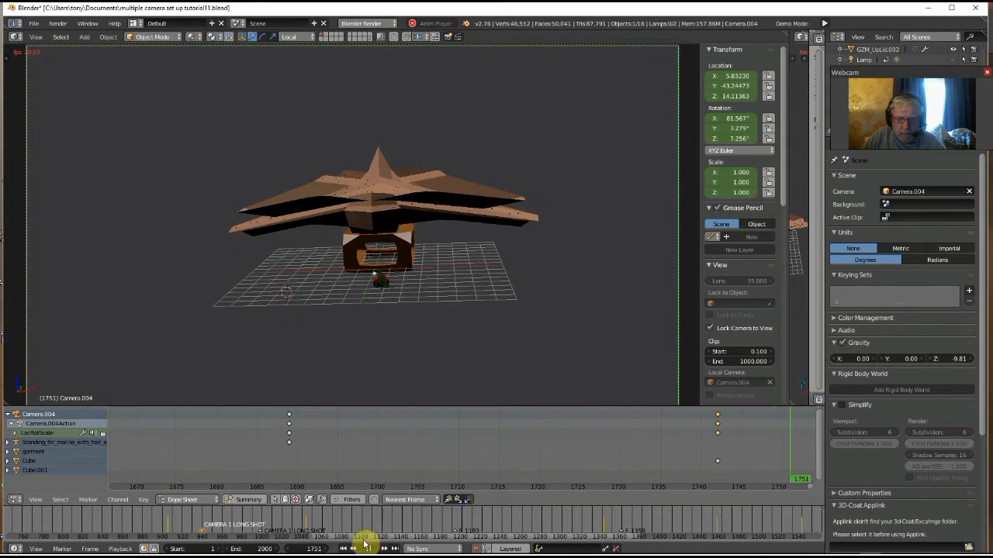
{"action": "left_click", "coordinate": [365, 548]}
- Move Camera.004's keyframe at frame 1742 to frame 1800 and set the current frame to 1800
{"action": "middle_click_drag", "start_coordinate": [468, 457], "coordinate": [703, 459]}
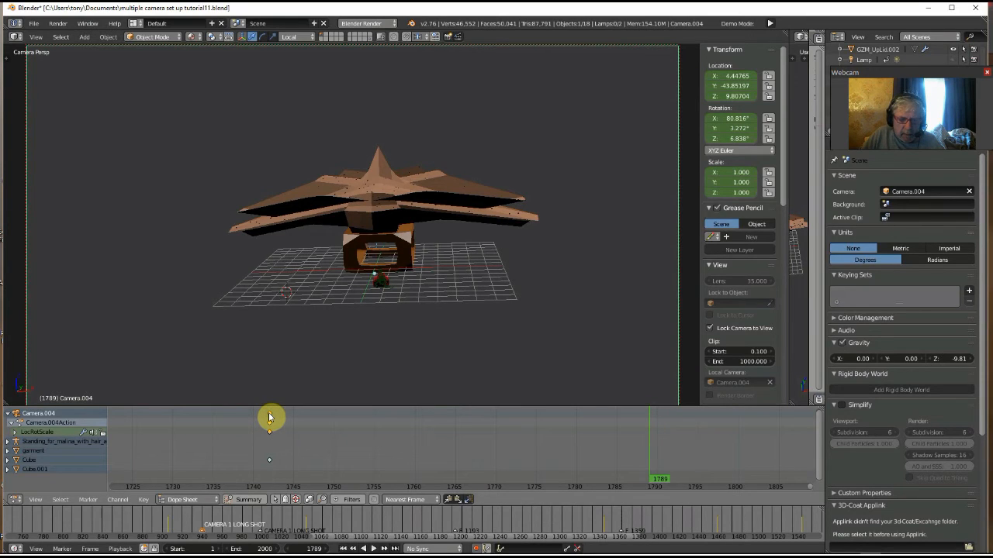
{"action": "key", "text": "g"}
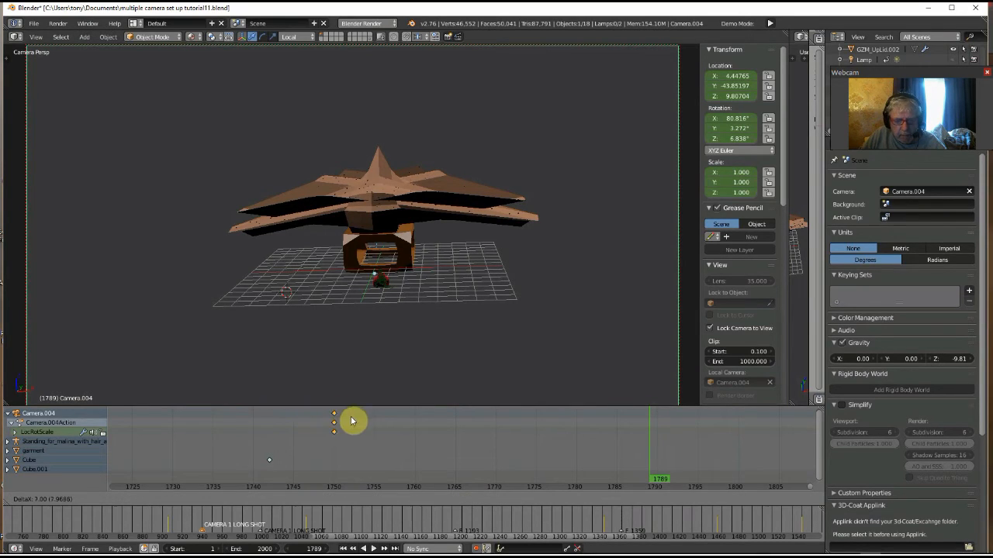
{"action": "left_click", "coordinate": [736, 471]}
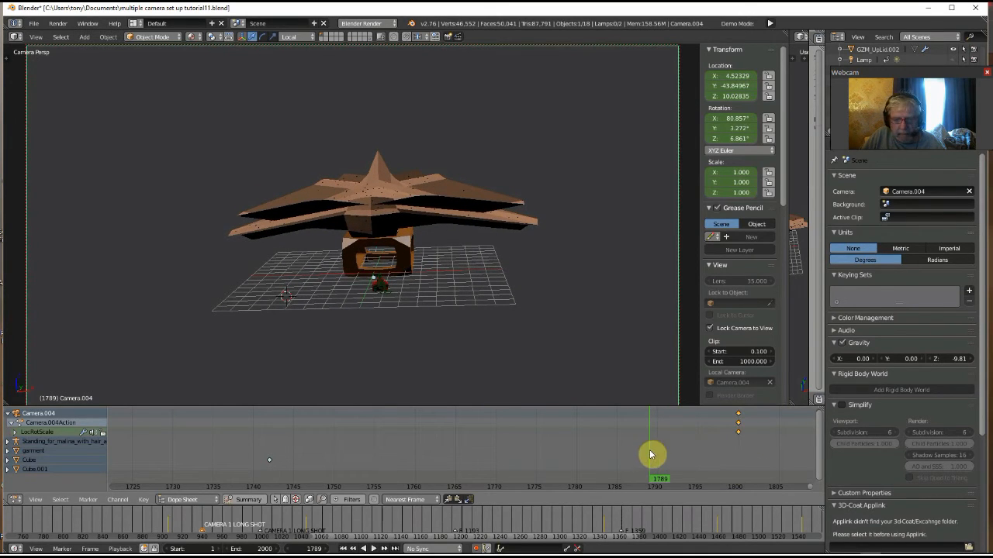
{"action": "mouse_move", "coordinate": [652, 452]}
{"action": "left_mouse_down"}
{"action": "mouse_move", "coordinate": [325, 449]}
{"action": "mouse_move", "coordinate": [820, 461]}
{"action": "mouse_move", "coordinate": [168, 471]}
{"action": "mouse_move", "coordinate": [370, 496]}
{"action": "mouse_move", "coordinate": [454, 416]}
{"action": "mouse_move", "coordinate": [739, 457]}
{"action": "left_mouse_up"}
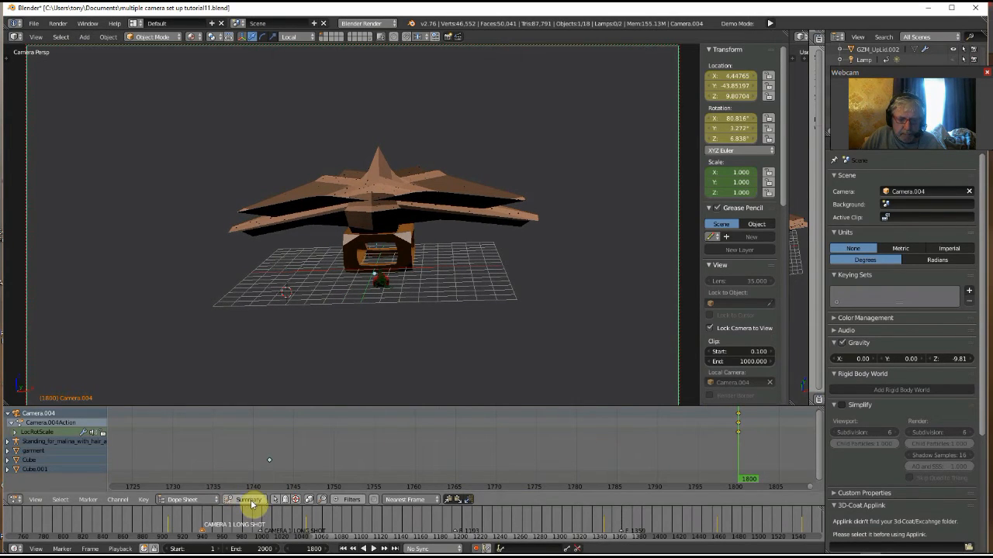
- Show the summary row, reselect the Dope Sheet mode, and hide the summary row again
{"action": "left_click", "coordinate": [249, 502]}
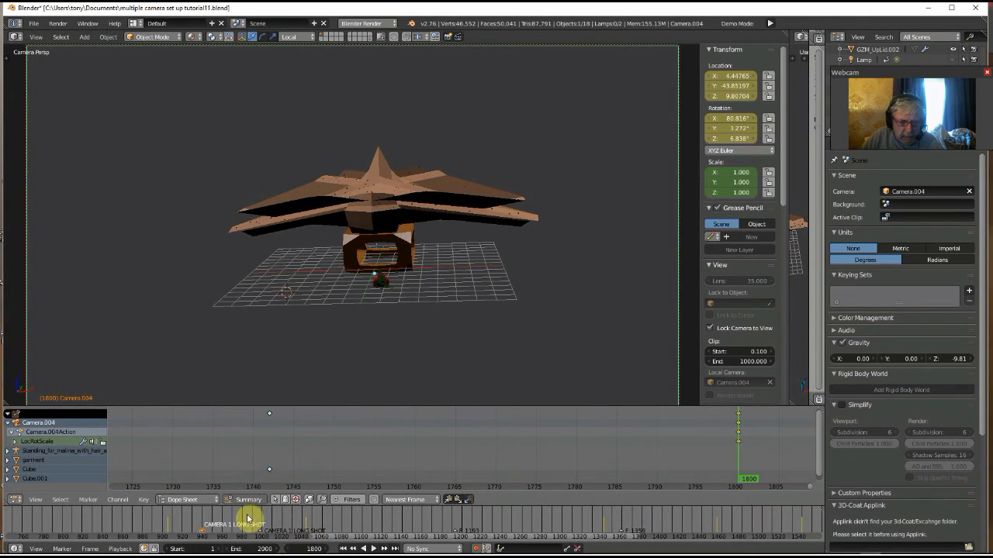
{"action": "left_click", "coordinate": [186, 500]}
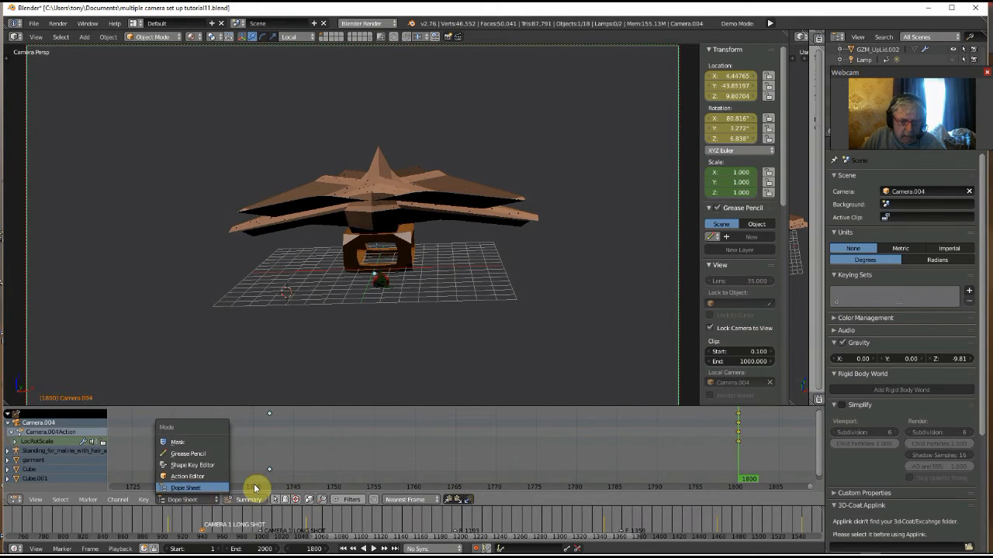
{"action": "left_click", "coordinate": [196, 488]}
{"action": "left_click", "coordinate": [249, 501]}
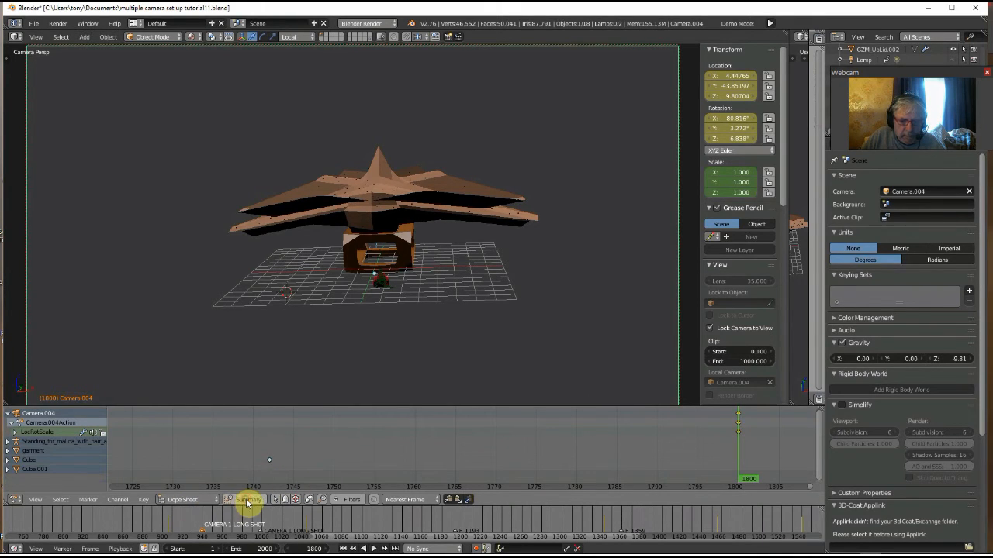
- Play the animation from frame 1800 to 1827 and examine the Dope Sheet beyond it for further keyframes
{"action": "middle_click_drag", "start_coordinate": [446, 452], "coordinate": [94, 478]}
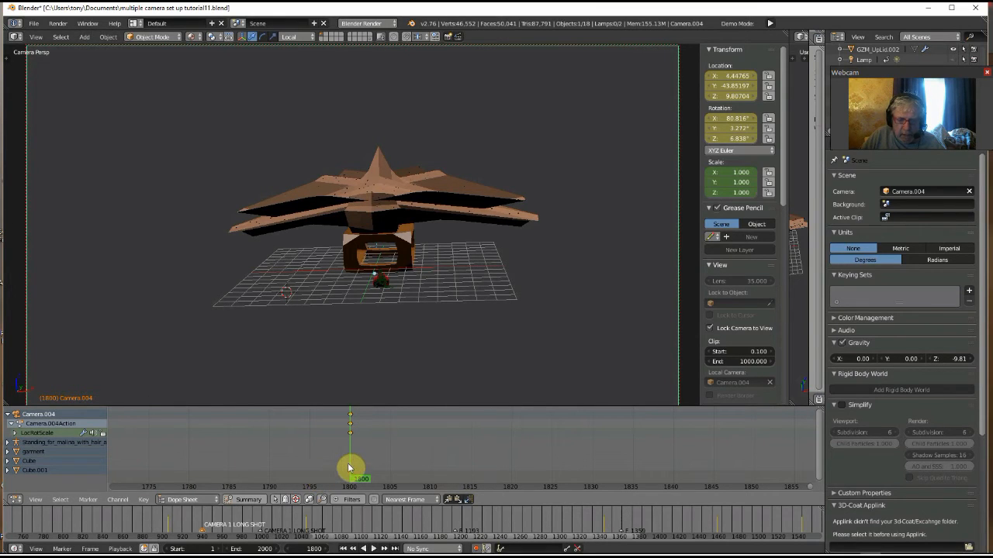
{"action": "key", "text": "alt+a"}
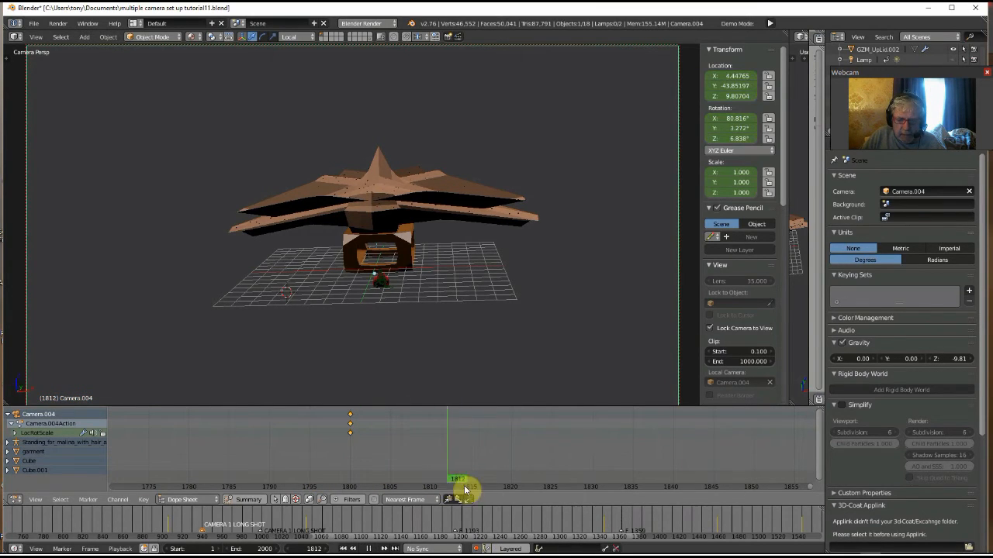
{"action": "key", "text": "alt+a"}
{"action": "left_click", "coordinate": [567, 413]}
{"action": "middle_click_drag", "start_coordinate": [542, 433], "coordinate": [159, 454]}
{"action": "middle_click_drag", "start_coordinate": [543, 461], "coordinate": [154, 486]}
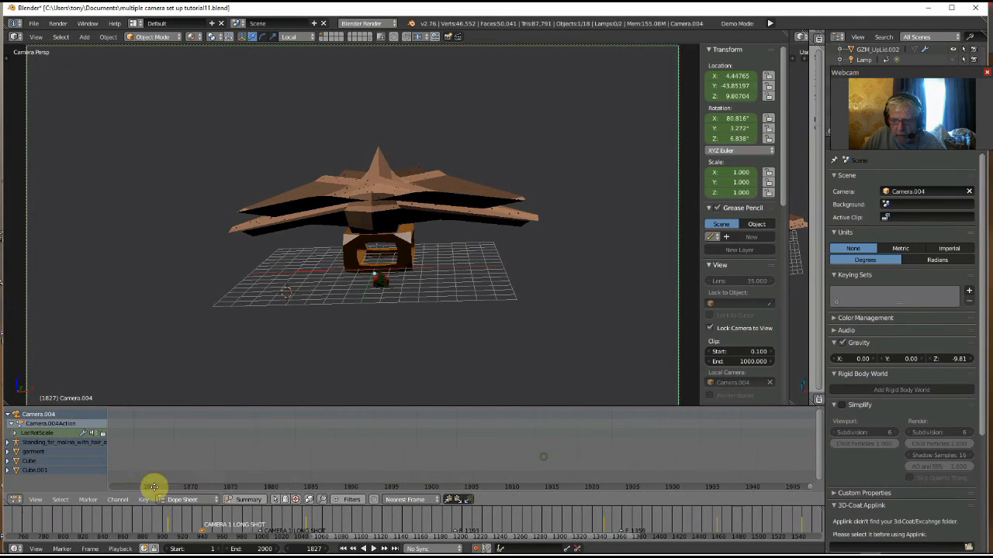
- Set the current frame to 2000 and keyframe Camera.004 close in on the orange block's opening
{"action": "middle_click_drag", "start_coordinate": [575, 465], "coordinate": [306, 473]}
{"action": "middle_click_drag", "start_coordinate": [523, 462], "coordinate": [377, 476]}
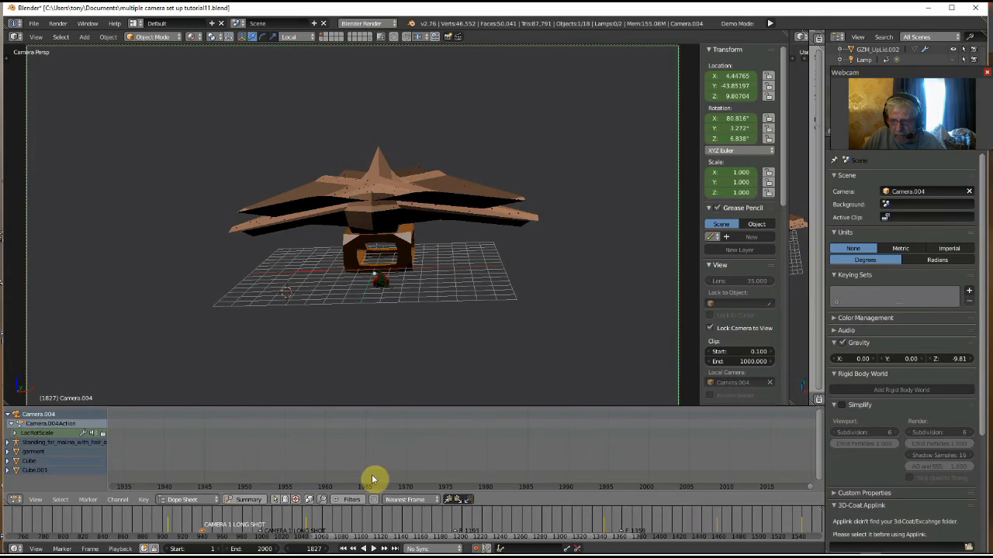
{"action": "left_click", "coordinate": [649, 459]}
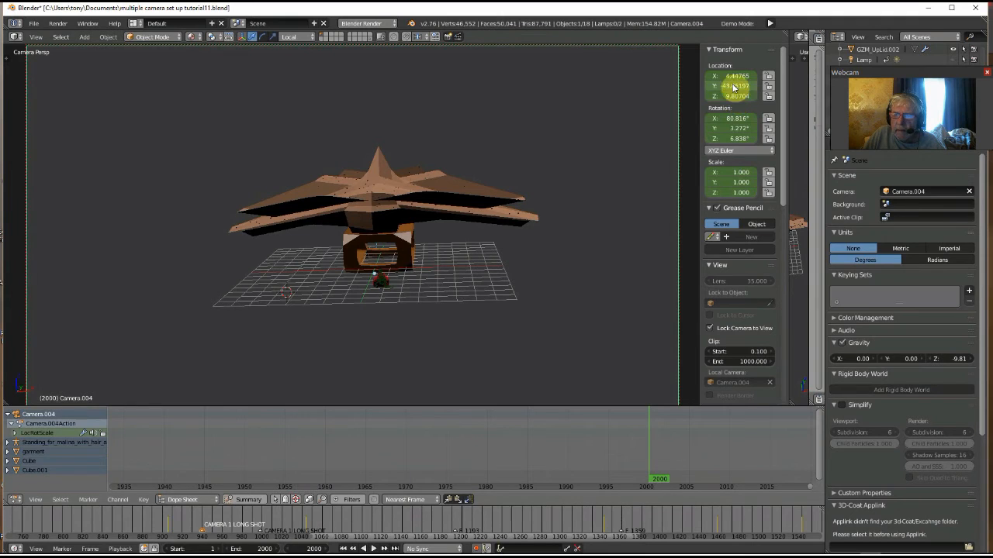
{"action": "scroll", "coordinate": [517, 344], "scroll_direction": "up", "scroll_amount": 8}
{"action": "middle_click_drag", "start_coordinate": [533, 335], "coordinate": [535, 279]}
{"action": "middle_click_drag", "start_coordinate": [576, 336], "coordinate": [484, 227]}
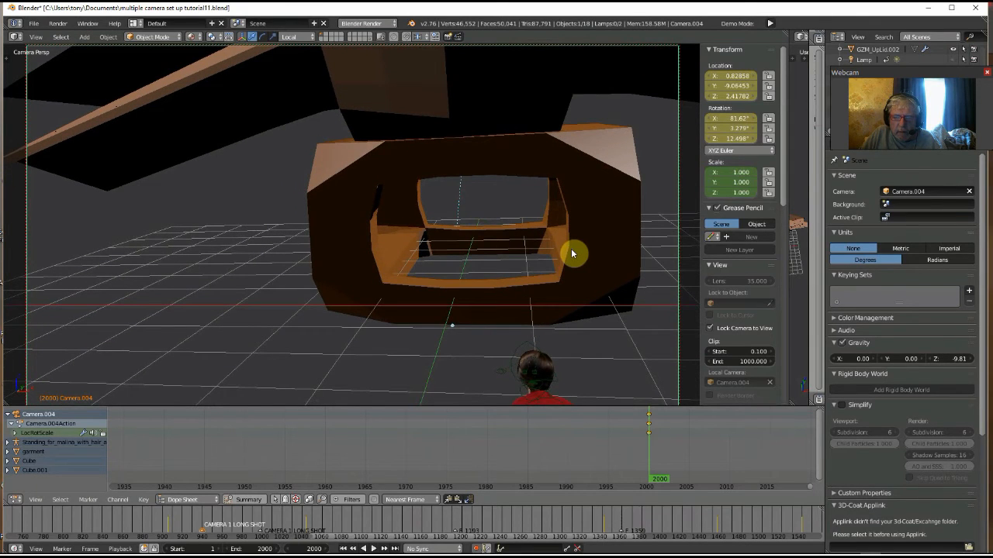
{"action": "middle_click_drag", "start_coordinate": [571, 248], "coordinate": [571, 245]}
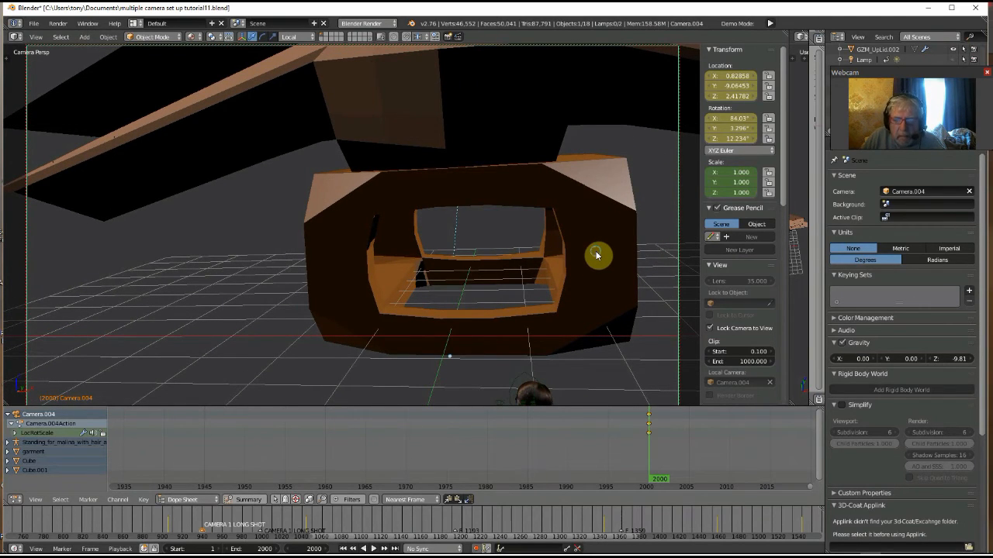
- Rotate the orange block freehand with the rotate manipulator to about X -0.36°, Y 1.62°, Z -0.18° at frame 2000
{"action": "right_click", "coordinate": [594, 247]}
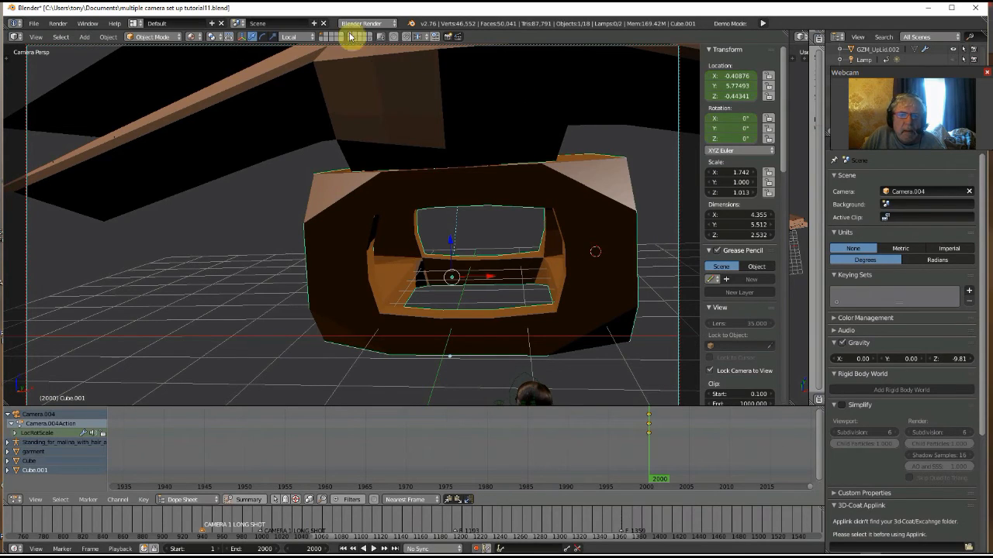
{"action": "left_click", "coordinate": [264, 37]}
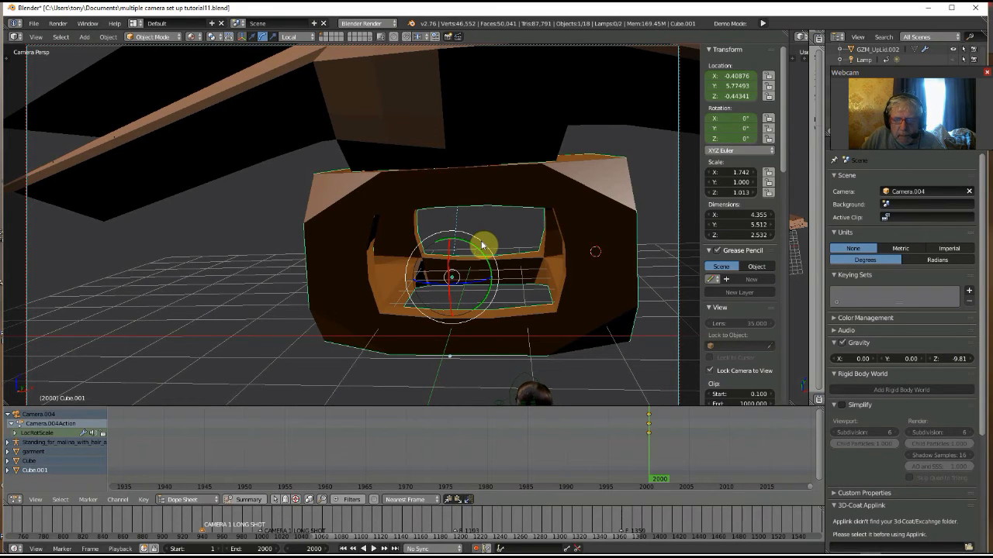
{"action": "left_click_drag", "start_coordinate": [482, 245], "coordinate": [481, 246]}
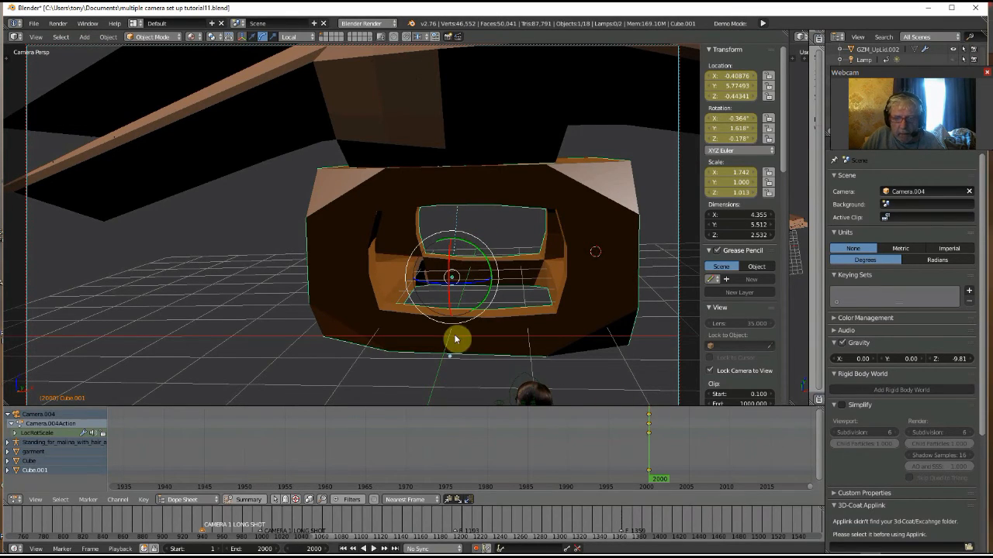
- Reselect Camera.004 and play the animation from frame 1960 to check the move to frame 2000
{"action": "right_click", "coordinate": [679, 114]}
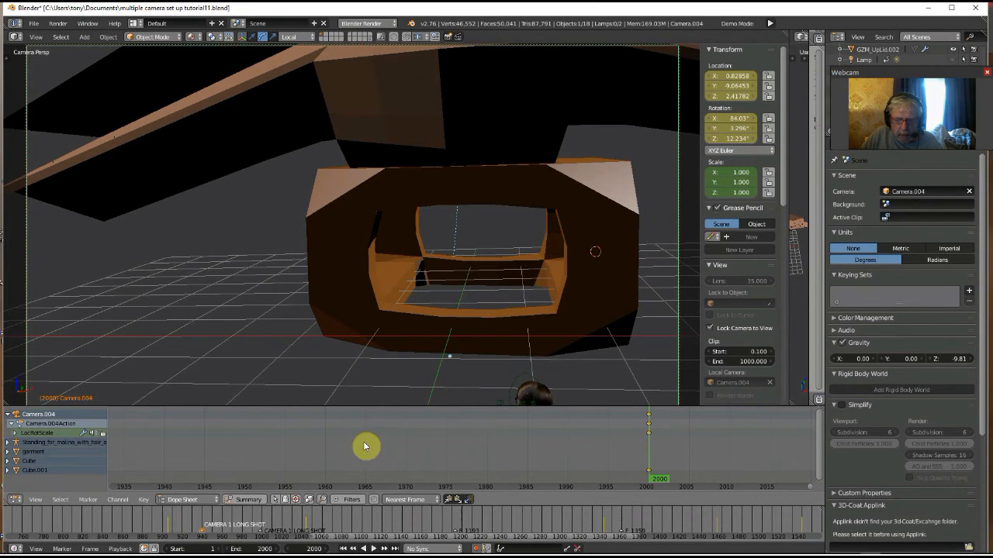
{"action": "left_click", "coordinate": [326, 452]}
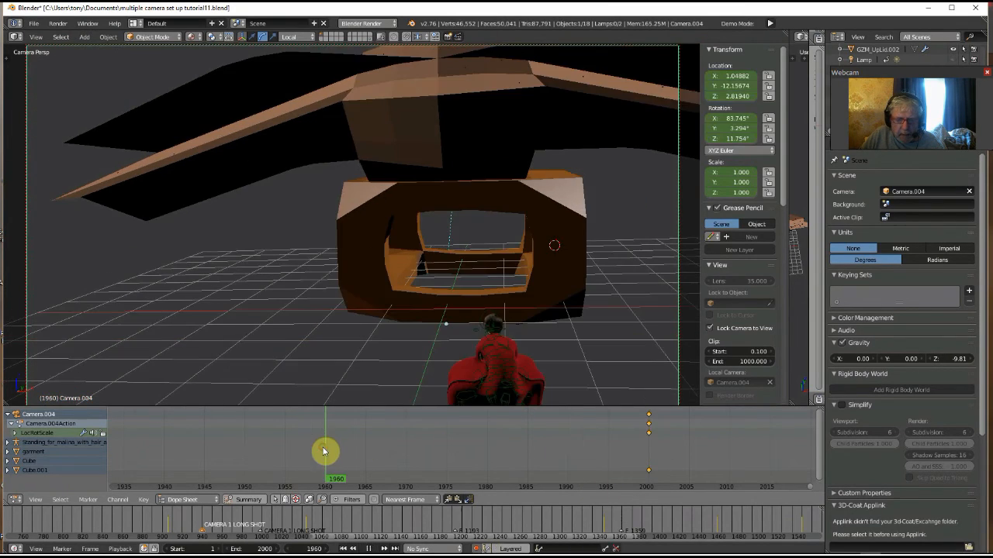
{"action": "left_click", "coordinate": [373, 549]}
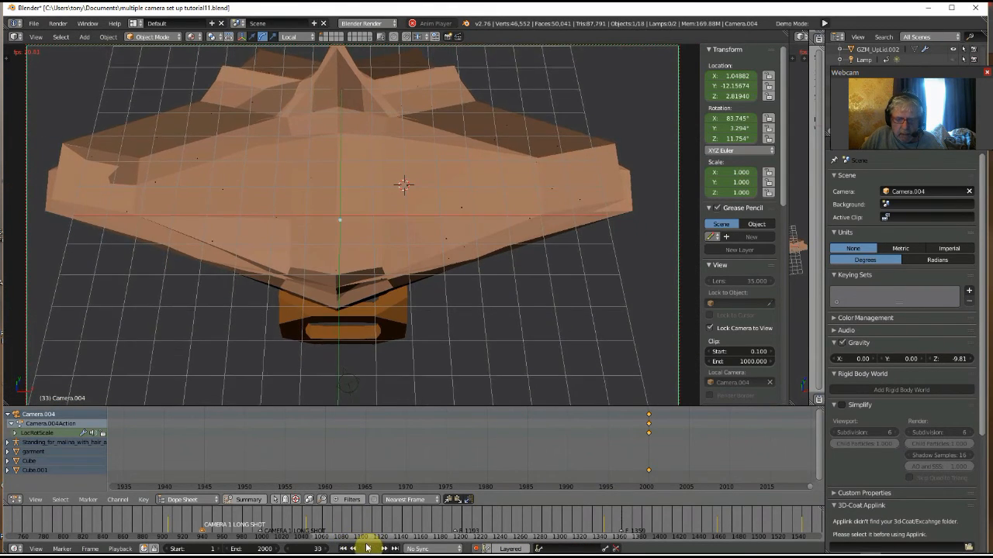
{"action": "key", "text": "alt+a"}
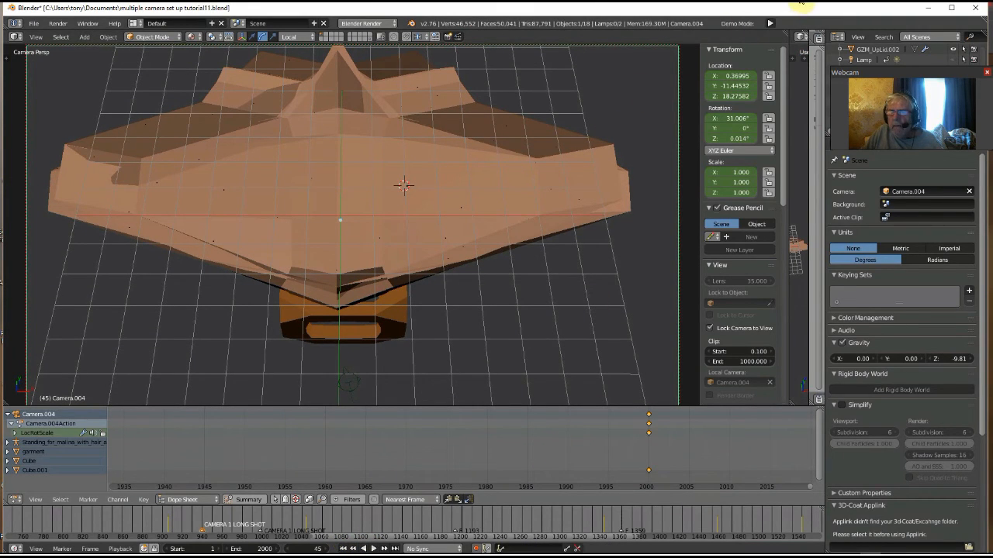
- Set the current frame to 1793 and keyframe Camera.004 shifted so the model sits lower in the camera view
{"action": "left_click", "coordinate": [798, 4]}
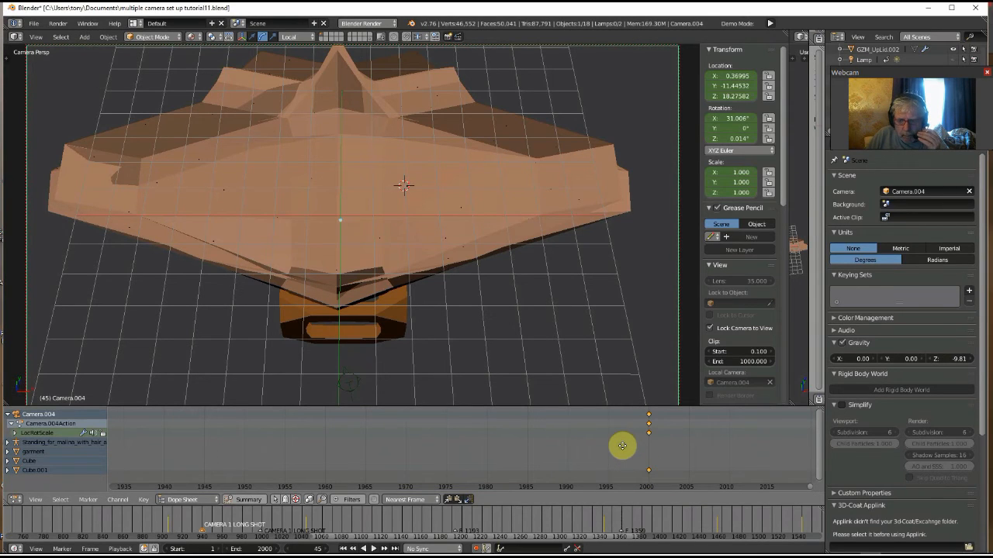
{"action": "middle_click_drag", "start_coordinate": [621, 443], "coordinate": [416, 480]}
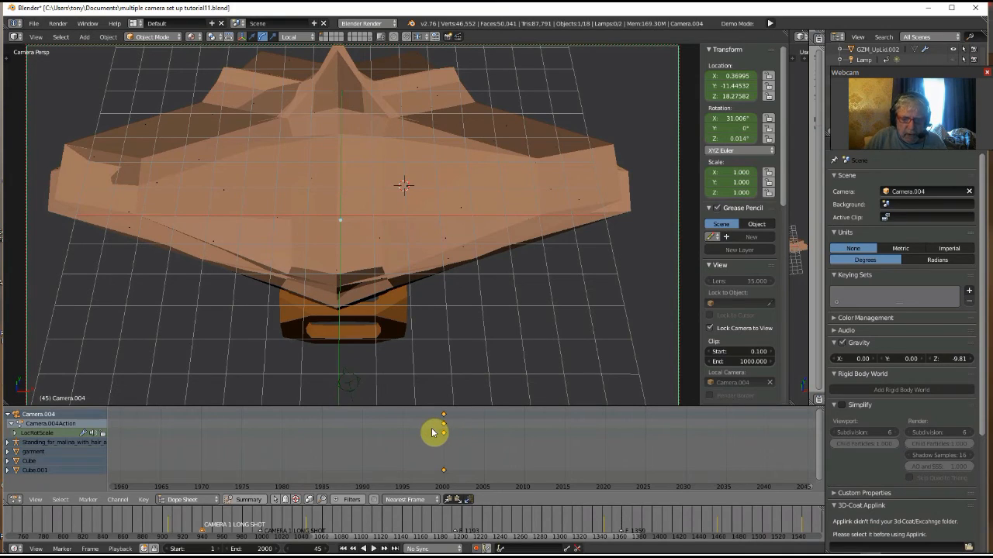
{"action": "middle_click_drag", "start_coordinate": [352, 438], "coordinate": [809, 452]}
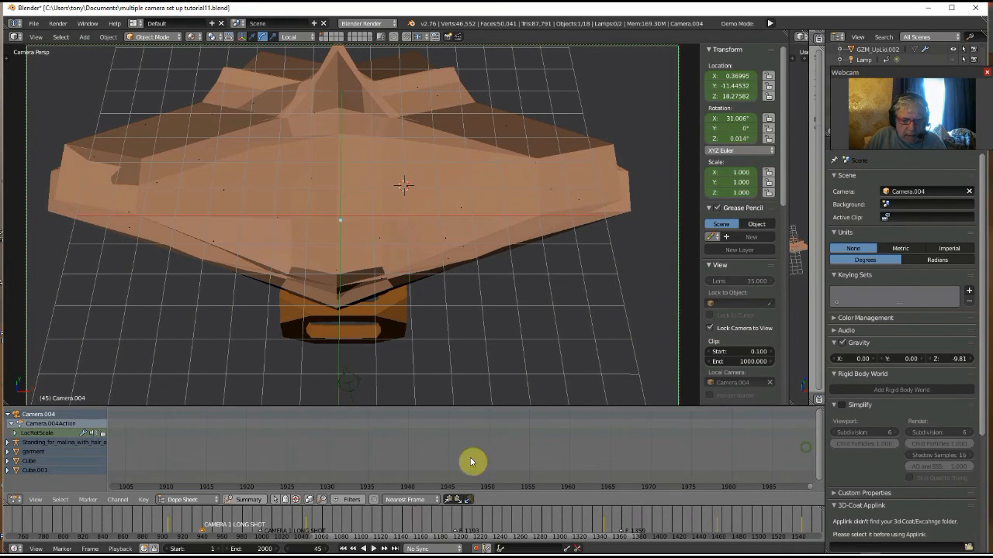
{"action": "middle_click_drag", "start_coordinate": [338, 445], "coordinate": [494, 481]}
{"action": "middle_click_drag", "start_coordinate": [266, 465], "coordinate": [396, 482]}
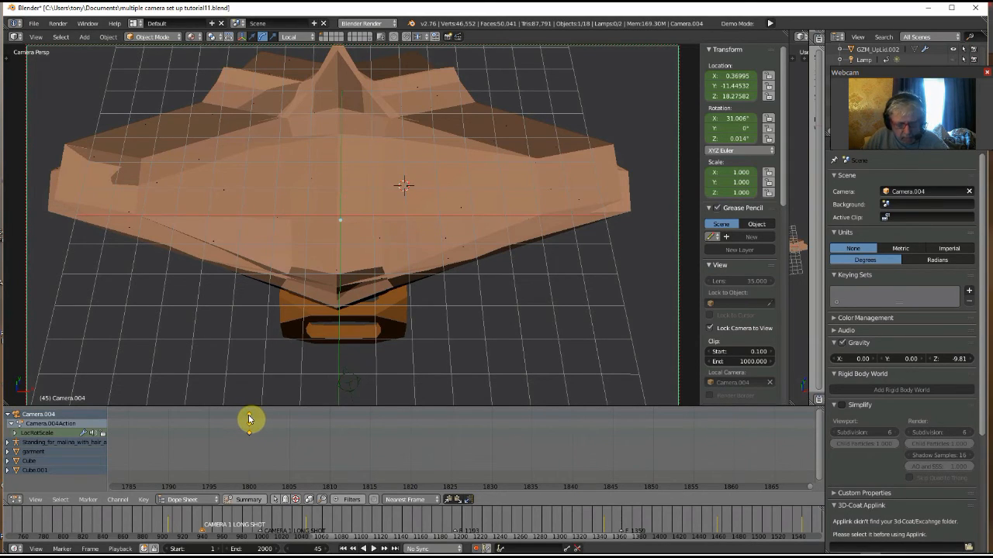
{"action": "mouse_move", "coordinate": [35, 543]}
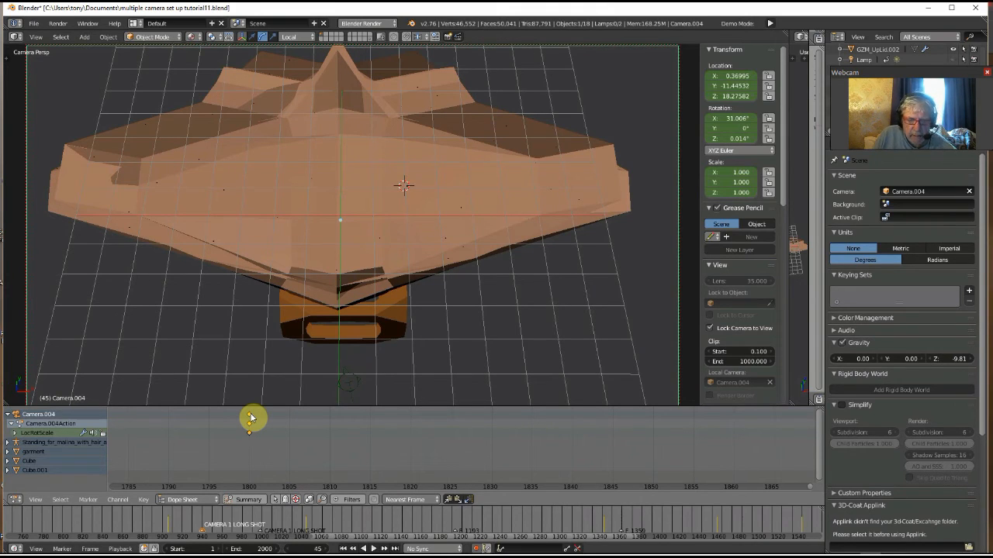
{"action": "left_click", "coordinate": [614, 420]}
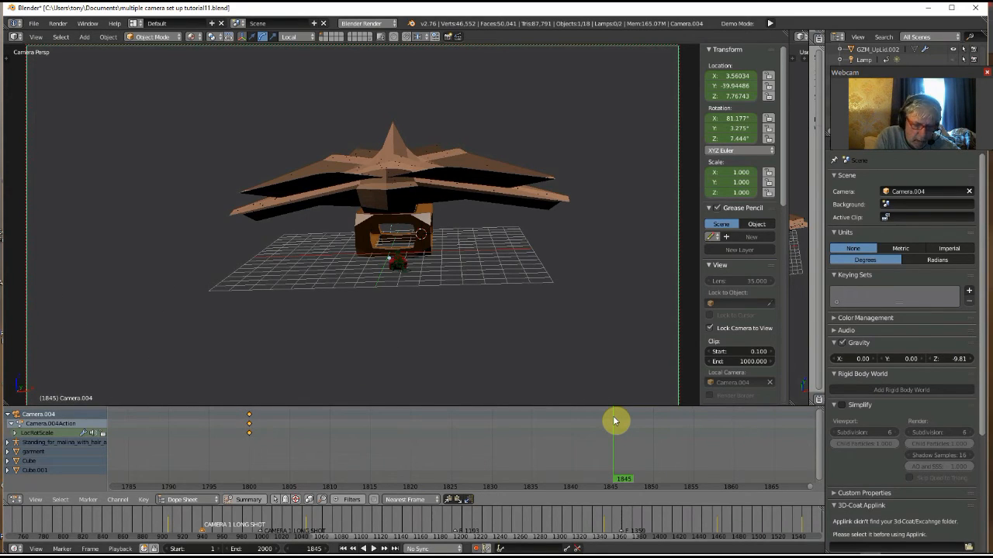
{"action": "left_click", "coordinate": [203, 423]}
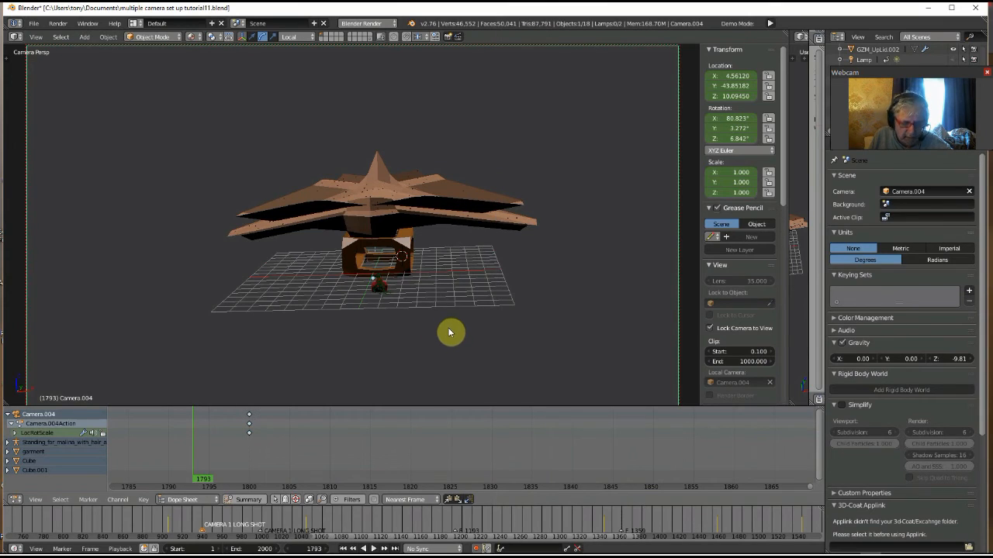
{"action": "middle_click_drag", "start_coordinate": [445, 321], "coordinate": [450, 365], "text": "shift"}
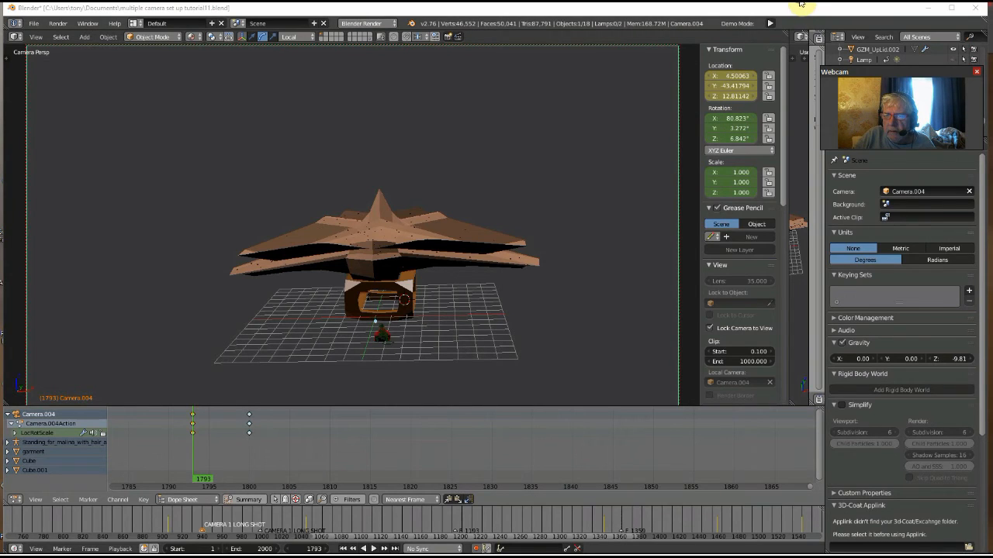
- Set the current frame to 1800, re-keyframe Camera.004 there with a slightly turned view, and show the summary row
{"action": "mouse_move", "coordinate": [801, 4]}
{"action": "left_click", "coordinate": [866, 39]}
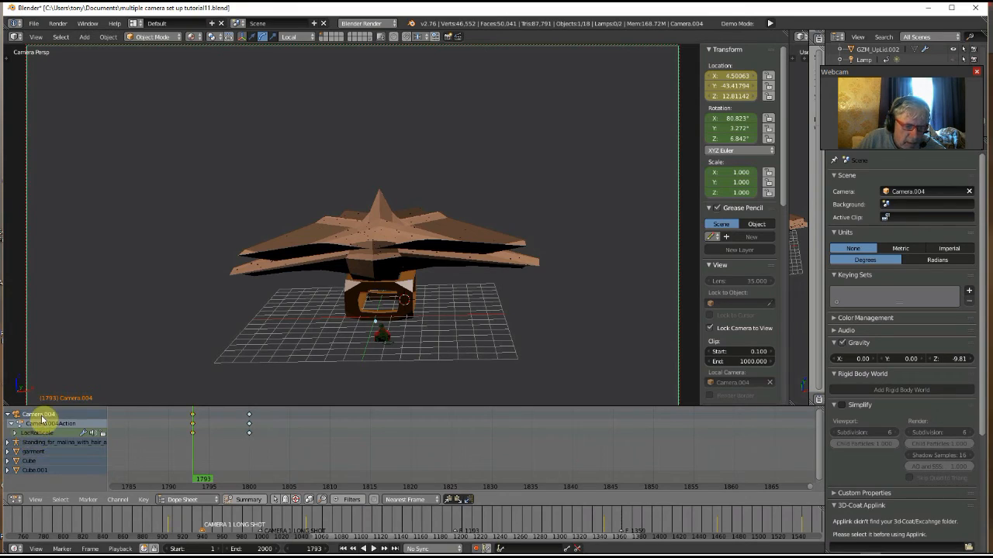
{"action": "left_click", "coordinate": [143, 433]}
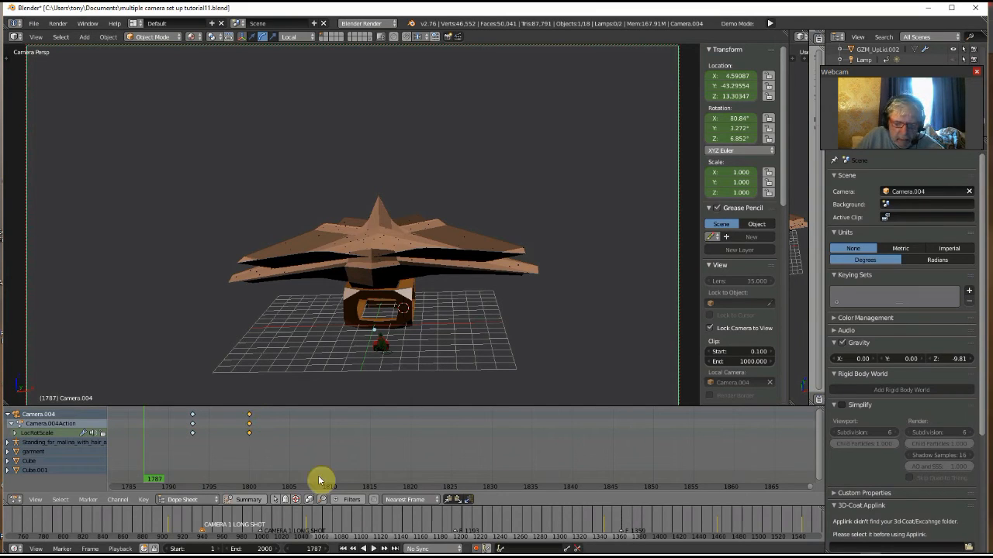
{"action": "left_click", "coordinate": [330, 418]}
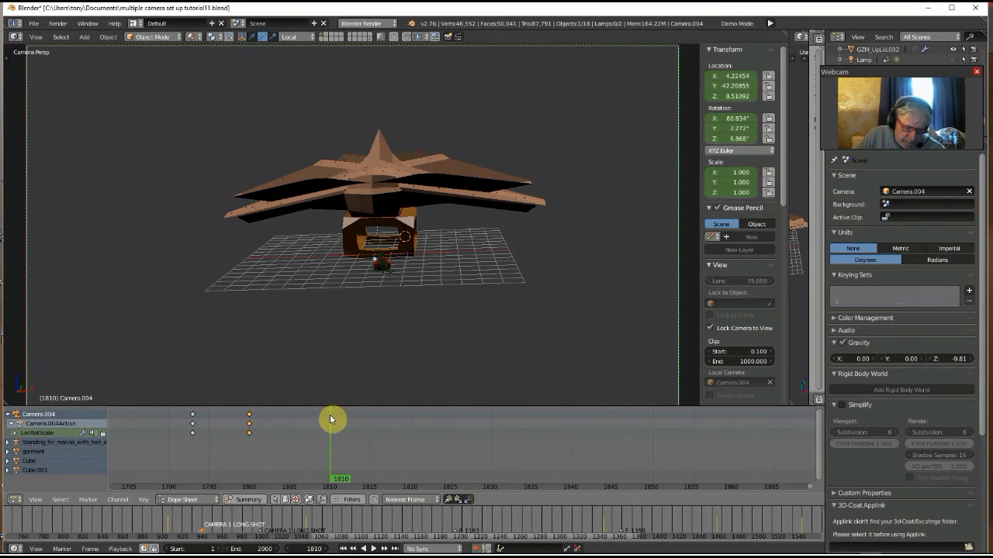
{"action": "key", "text": "ctrl+z"}
{"action": "middle_click_drag", "start_coordinate": [329, 325], "coordinate": [330, 336]}
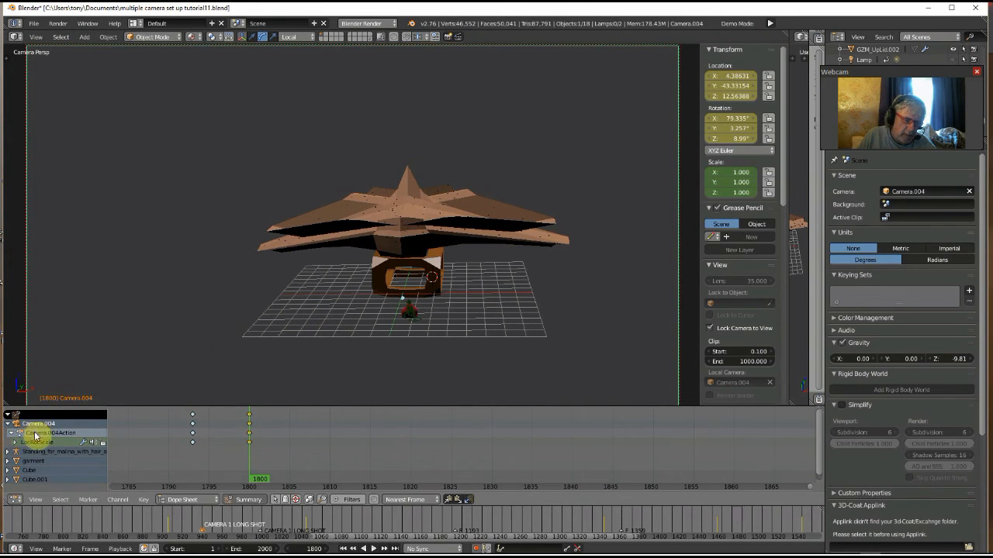
- Make the garment active, return to Camera.004, and switch the Dope Sheet's selected-objects filter on and off again
{"action": "left_click", "coordinate": [34, 463]}
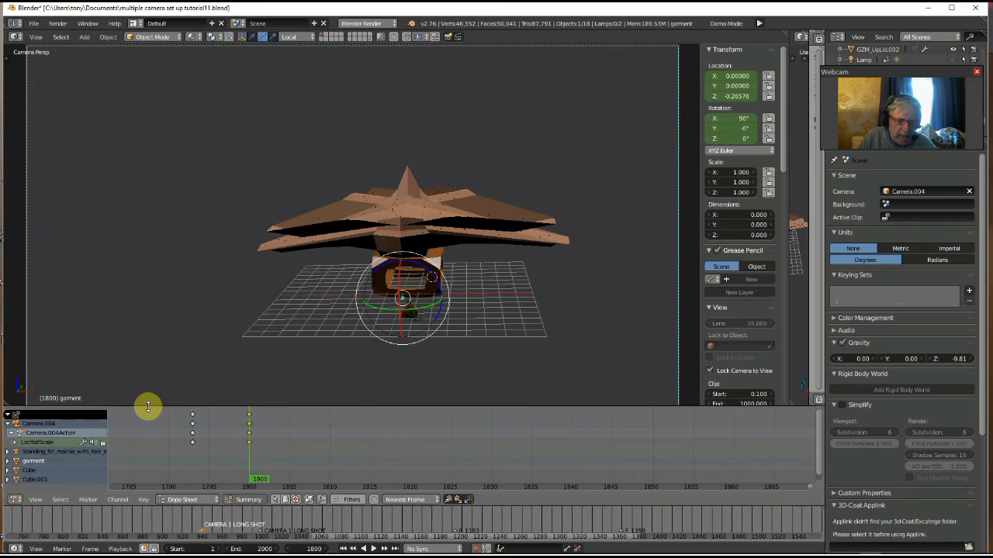
{"action": "left_click", "coordinate": [74, 424]}
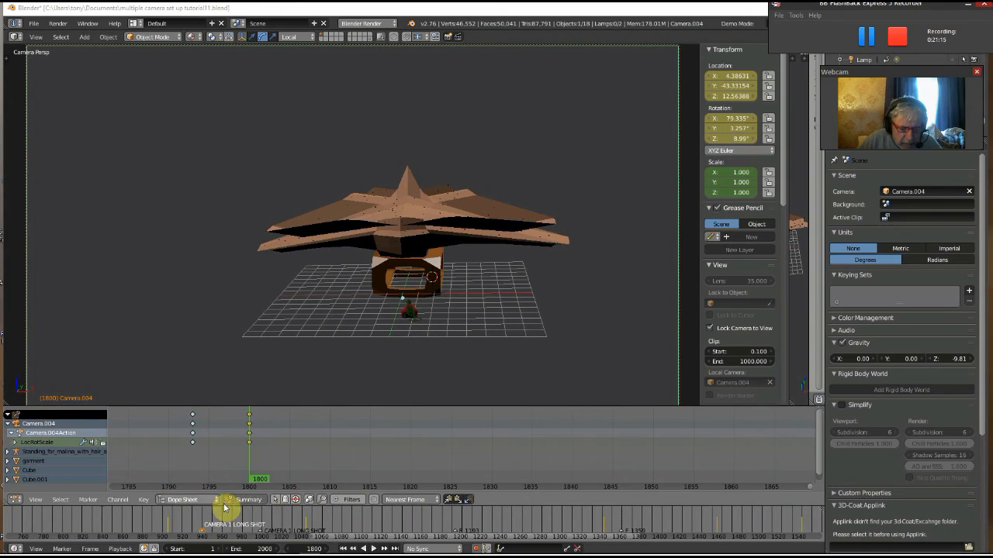
{"action": "left_click", "coordinate": [275, 500]}
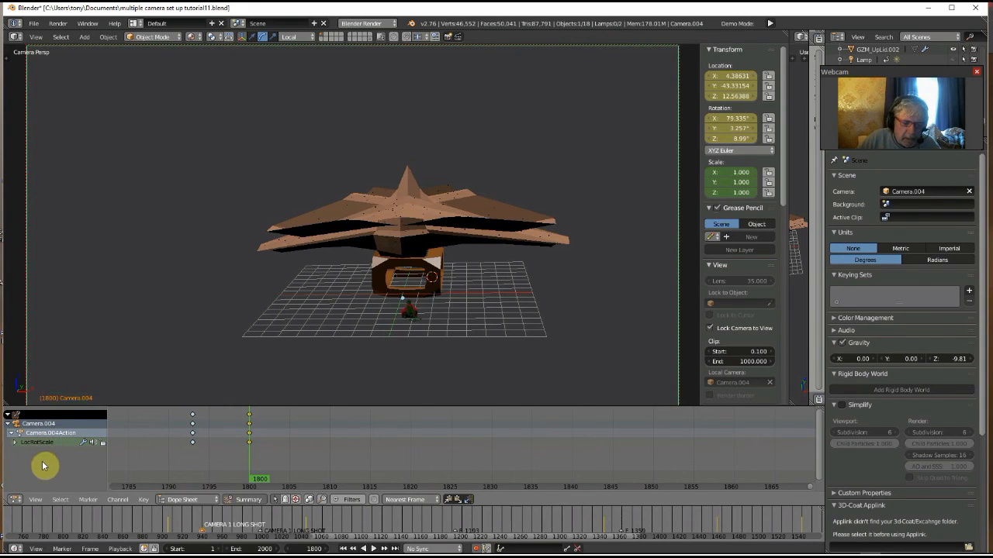
{"action": "left_click", "coordinate": [275, 501]}
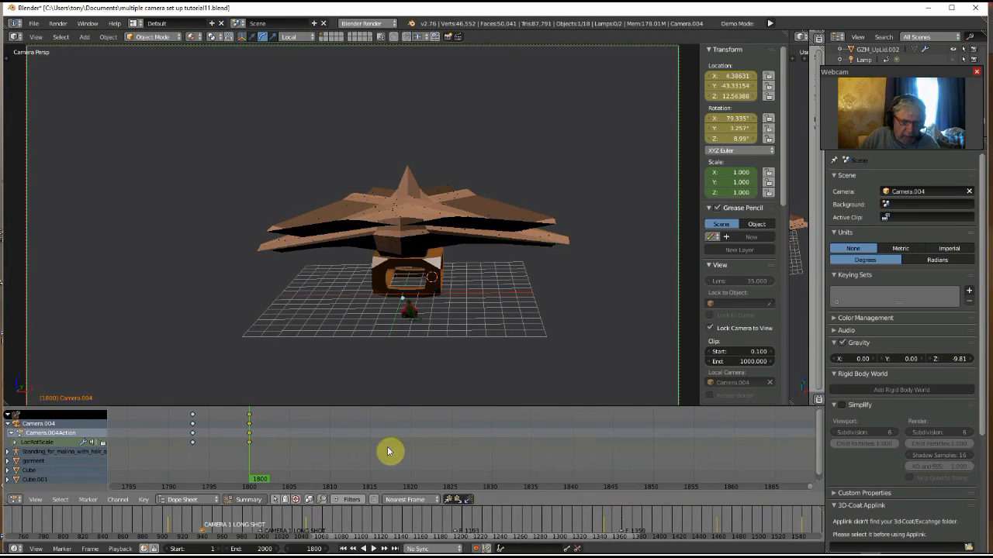
- Expand the standing figure's armature channels, examine its bone channels, and limit the Dope Sheet to the selected Camera.004
{"action": "mouse_move", "coordinate": [377, 469]}
{"action": "middle_mouse_down"}
{"action": "mouse_move", "coordinate": [372, 452]}
{"action": "mouse_move", "coordinate": [381, 486]}
{"action": "mouse_move", "coordinate": [381, 434]}
{"action": "mouse_move", "coordinate": [380, 474]}
{"action": "middle_mouse_up"}
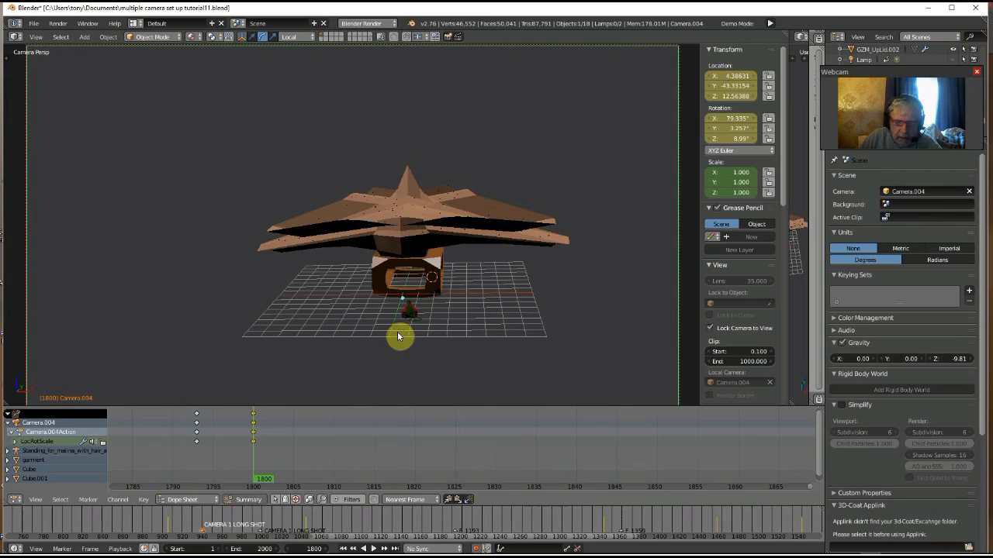
{"action": "left_click", "coordinate": [10, 453]}
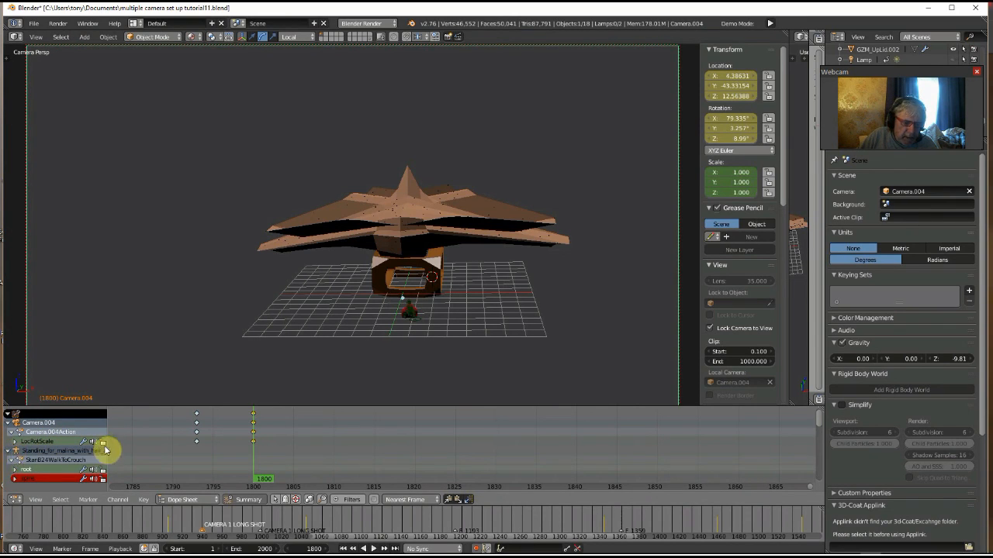
{"action": "scroll", "coordinate": [130, 439], "scroll_direction": "down", "scroll_amount": 1}
{"action": "scroll", "coordinate": [130, 439], "scroll_direction": "down", "scroll_amount": 10}
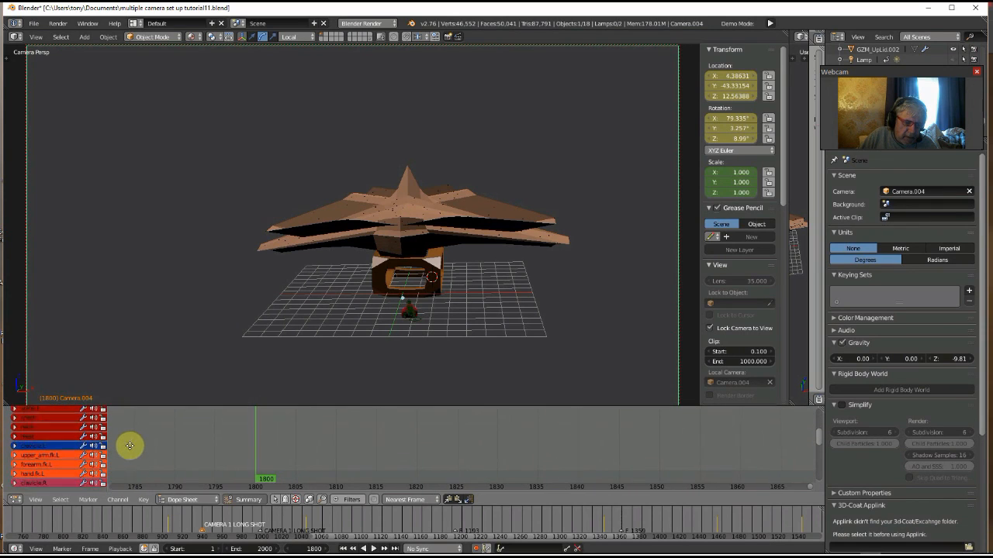
{"action": "scroll", "coordinate": [130, 450], "scroll_direction": "down", "scroll_amount": 8}
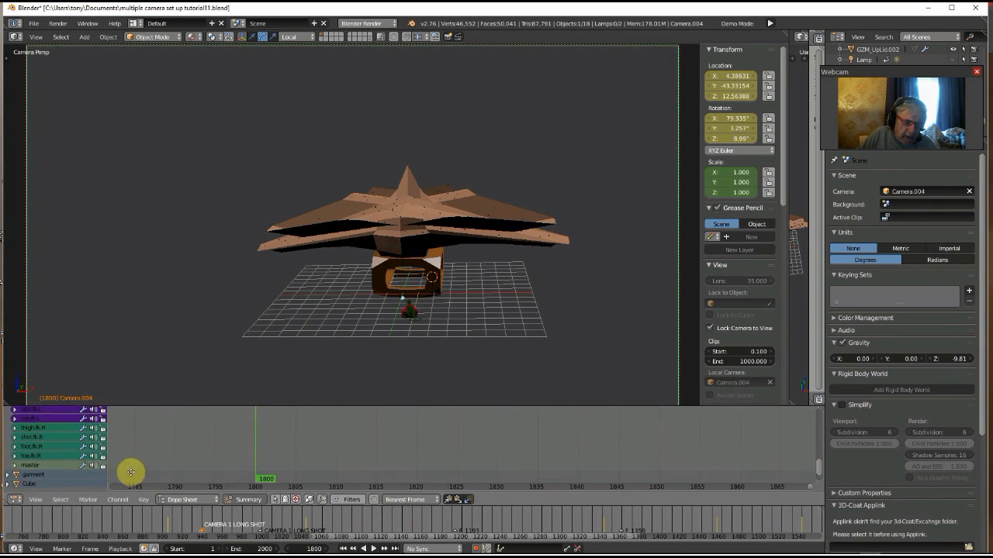
{"action": "scroll", "coordinate": [129, 465], "scroll_direction": "up", "scroll_amount": 15}
{"action": "scroll", "coordinate": [122, 428], "scroll_direction": "right", "scroll_amount": 2, "text": "ctrl"}
{"action": "scroll", "coordinate": [822, 468], "scroll_direction": "up", "scroll_amount": 5}
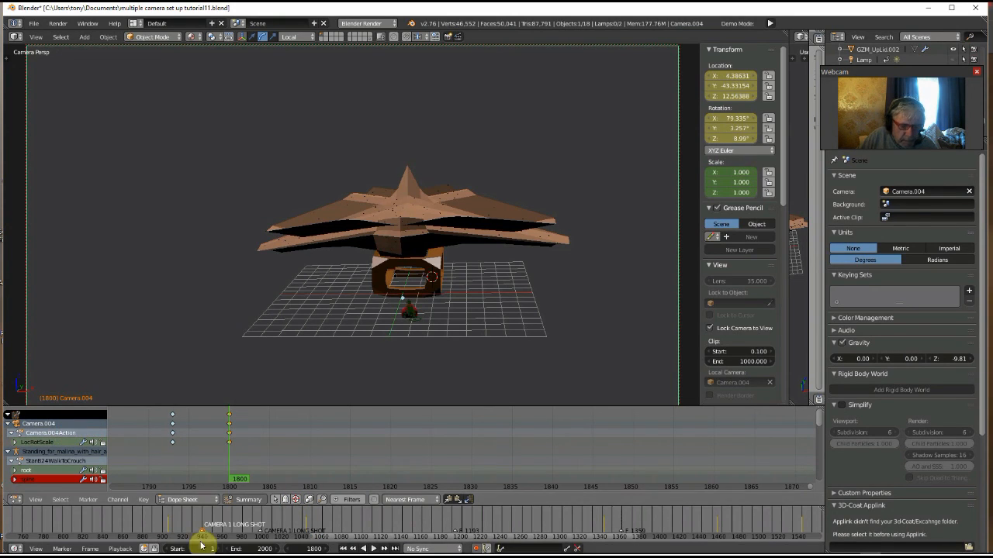
{"action": "left_click", "coordinate": [273, 500]}
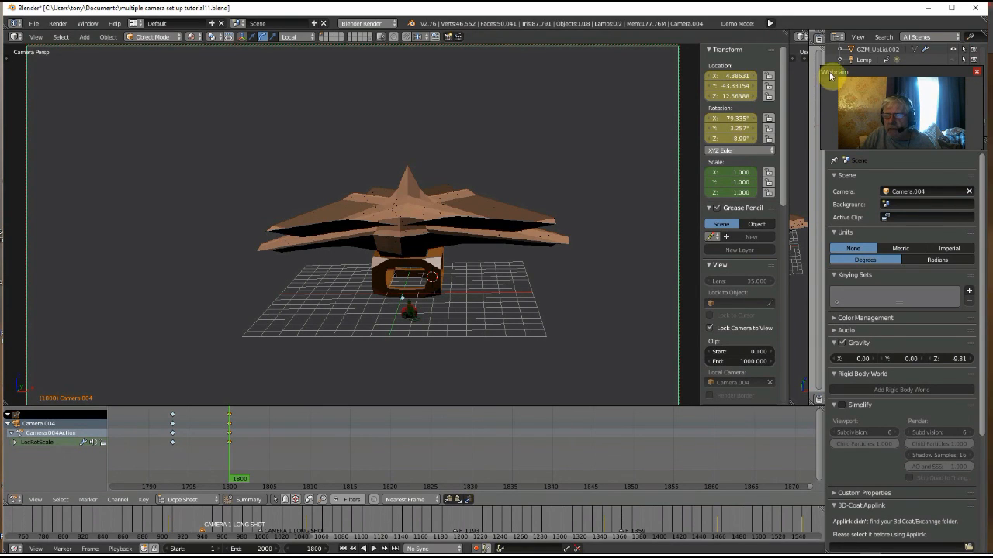
{"action": "mouse_move", "coordinate": [842, 15]}
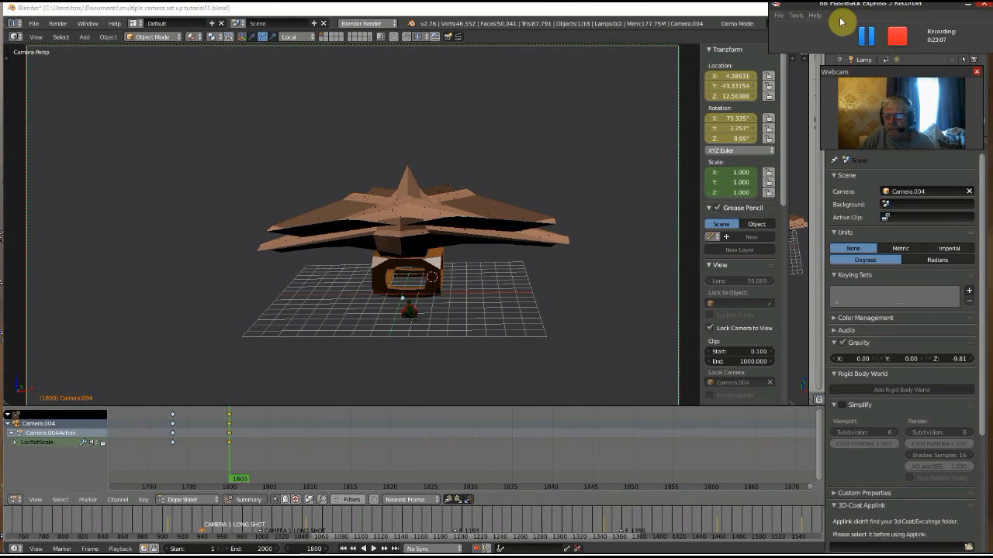